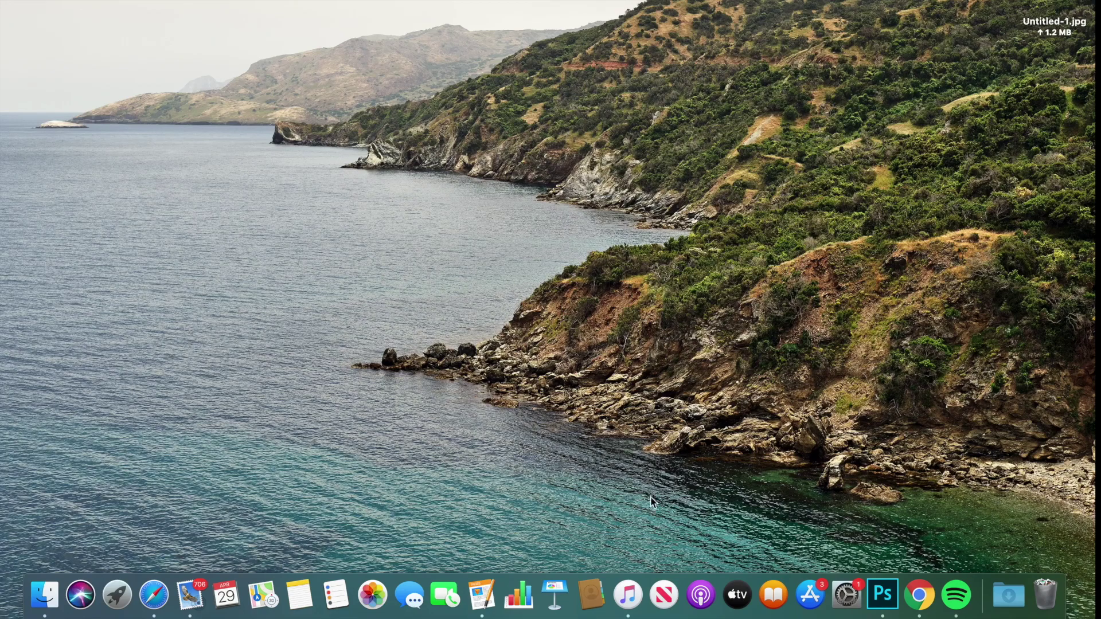
- Launch Photoshop and create a blank 1920×1080 HDTV 1080p document, Untitled-1
click(883, 594)
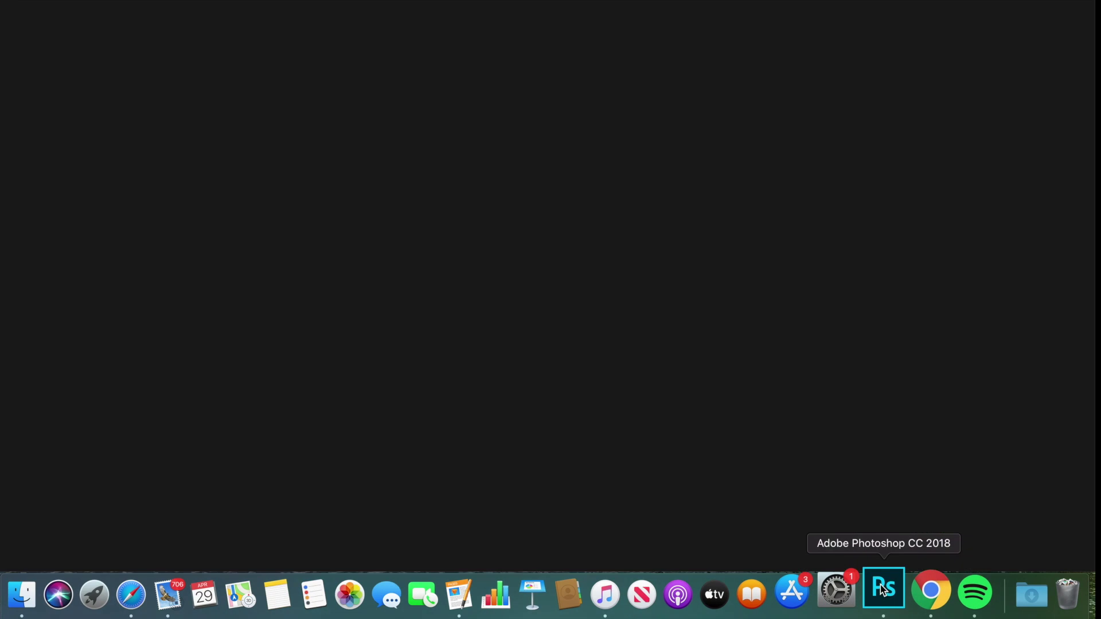
key(super+n)
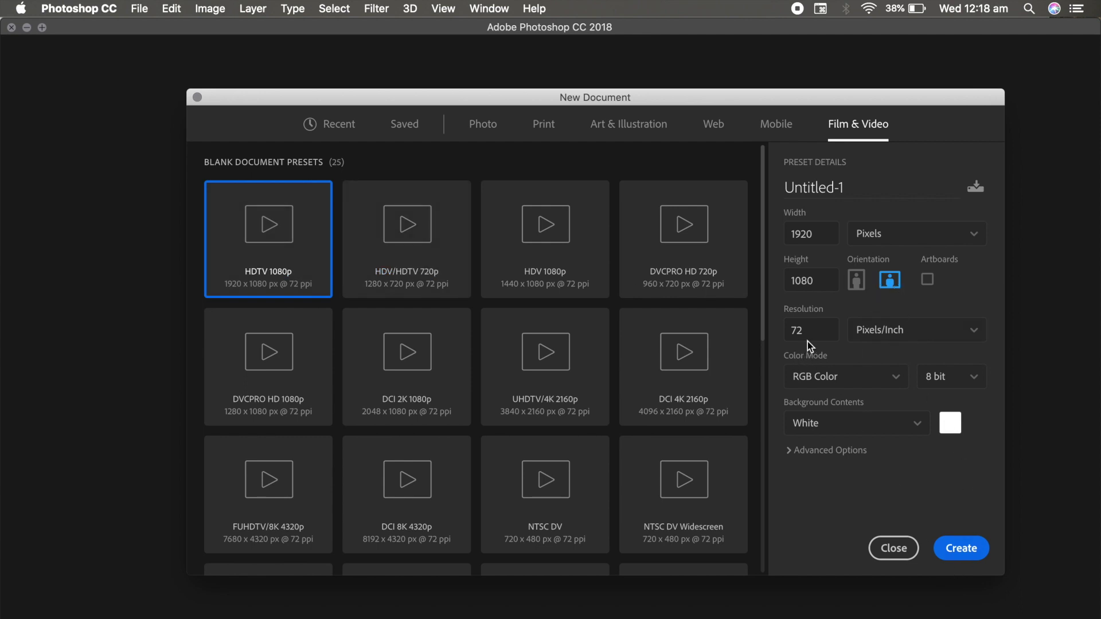
click(948, 554)
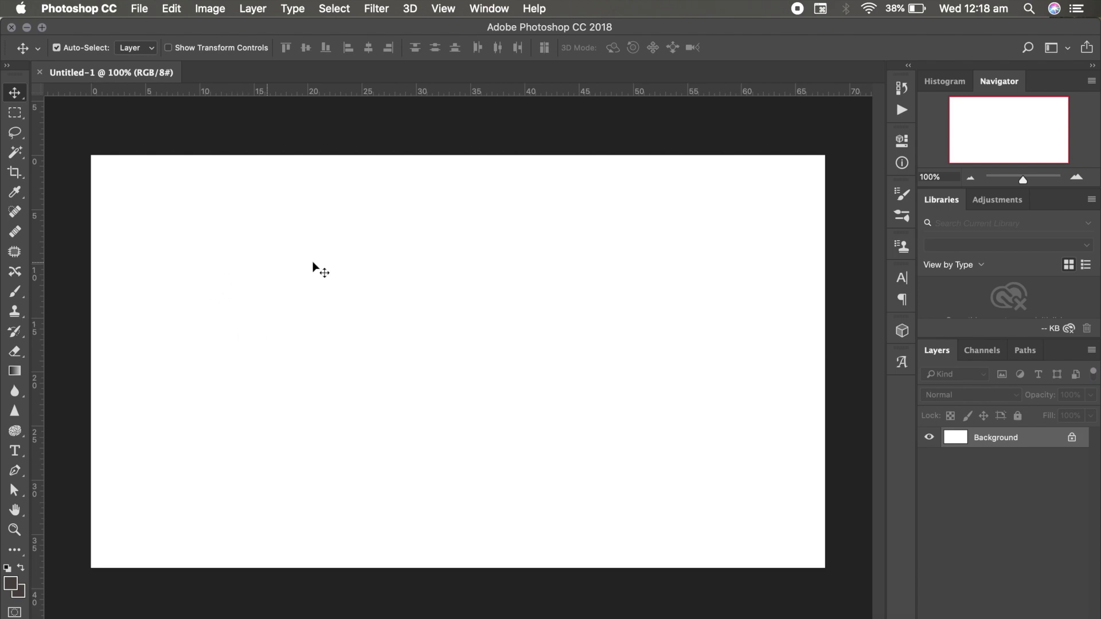
- Open the desktop photo Untitled-1.jpg in Photoshop using Open With
click(28, 27)
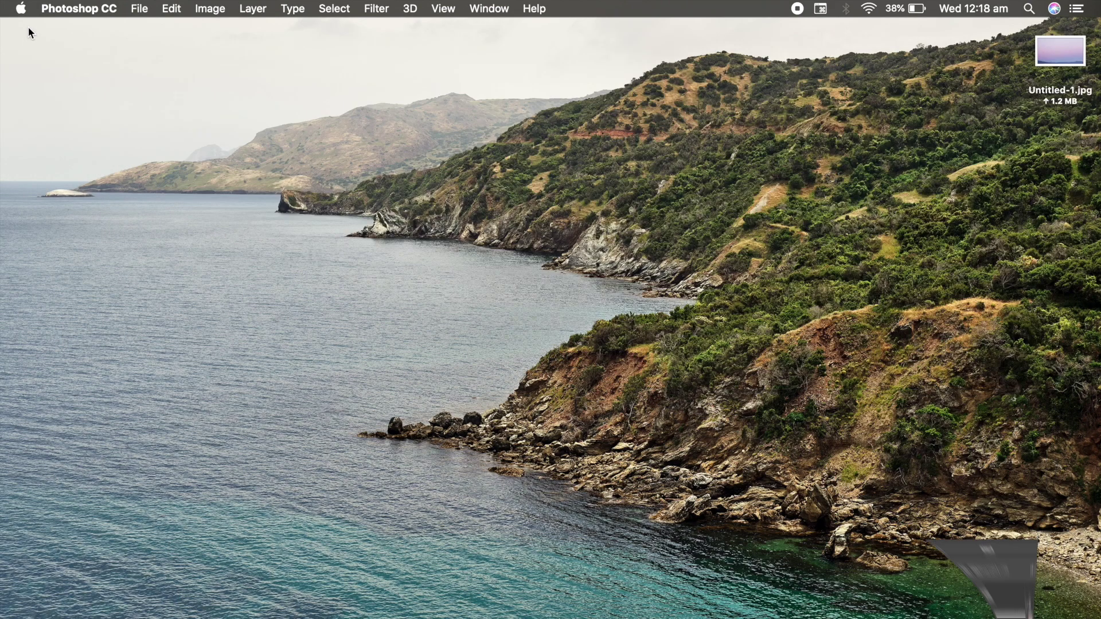
click(1062, 65)
right_click(1061, 65)
mouse_move(909, 80)
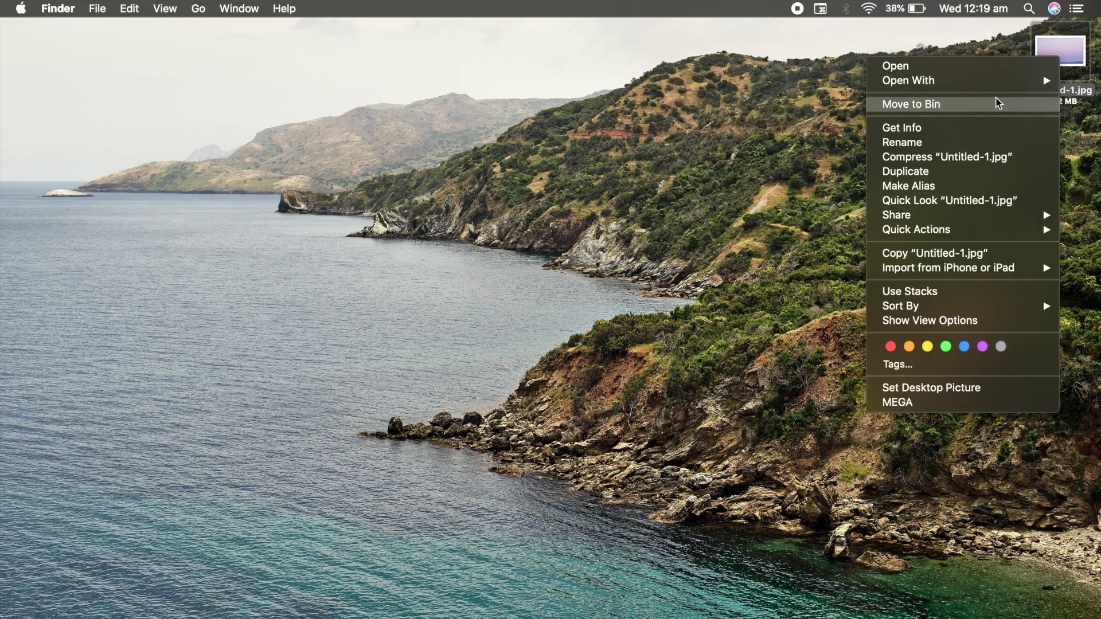
click(706, 121)
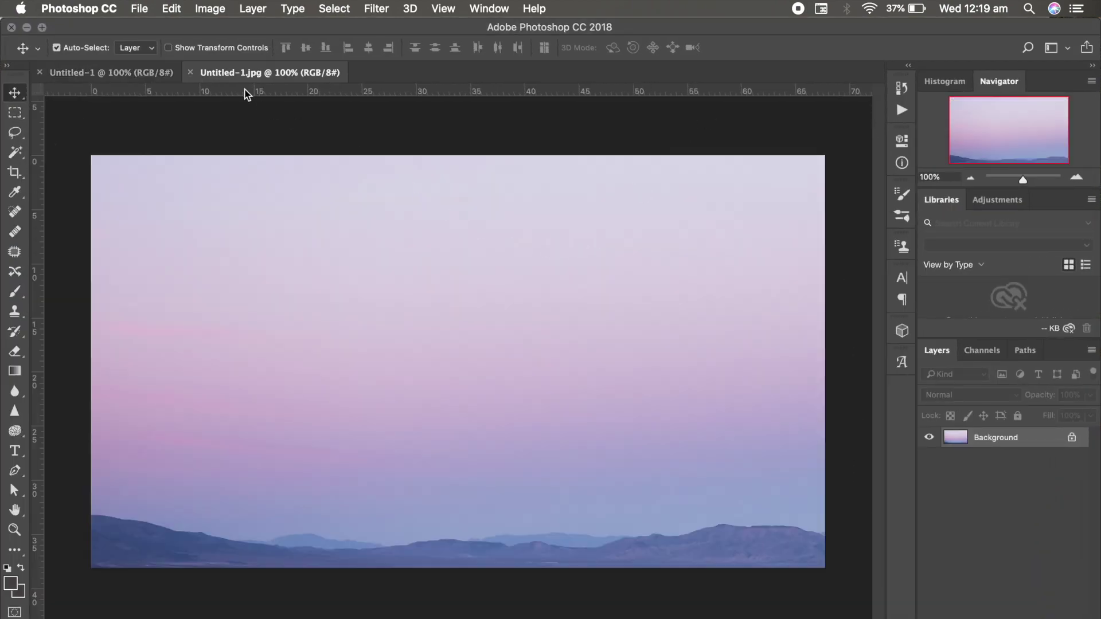
- Drag the sky photo into Untitled-1 as Layer 1, then glance at the Pages lyrics
click(109, 72)
click(249, 74)
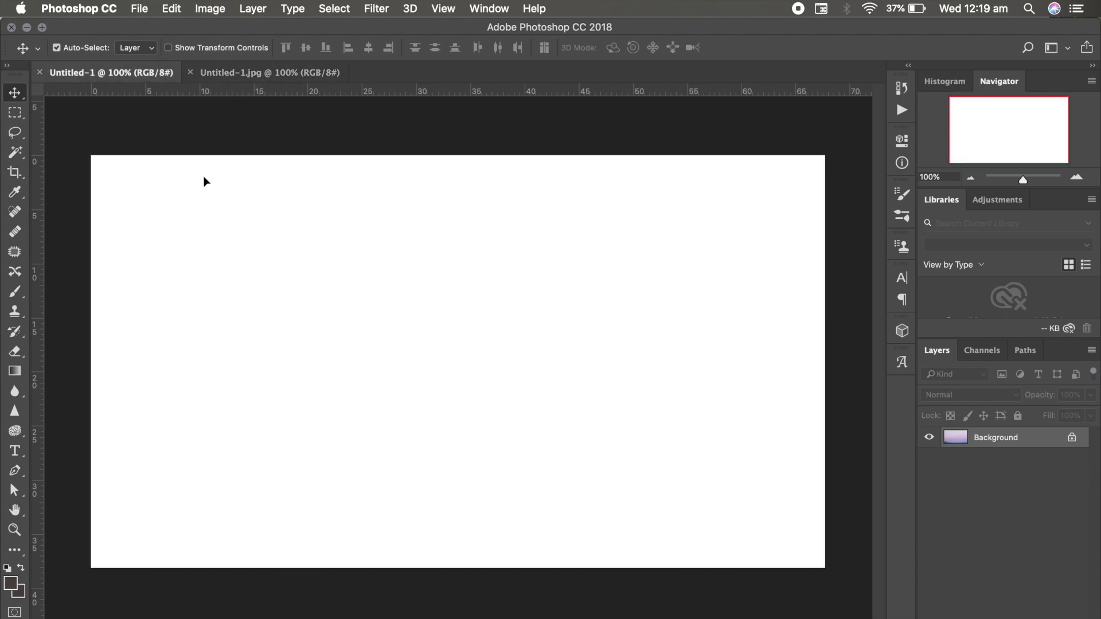
mouse_move(126, 66)
mouse_down()
mouse_move(356, 314)
mouse_move(457, 370)
mouse_up()
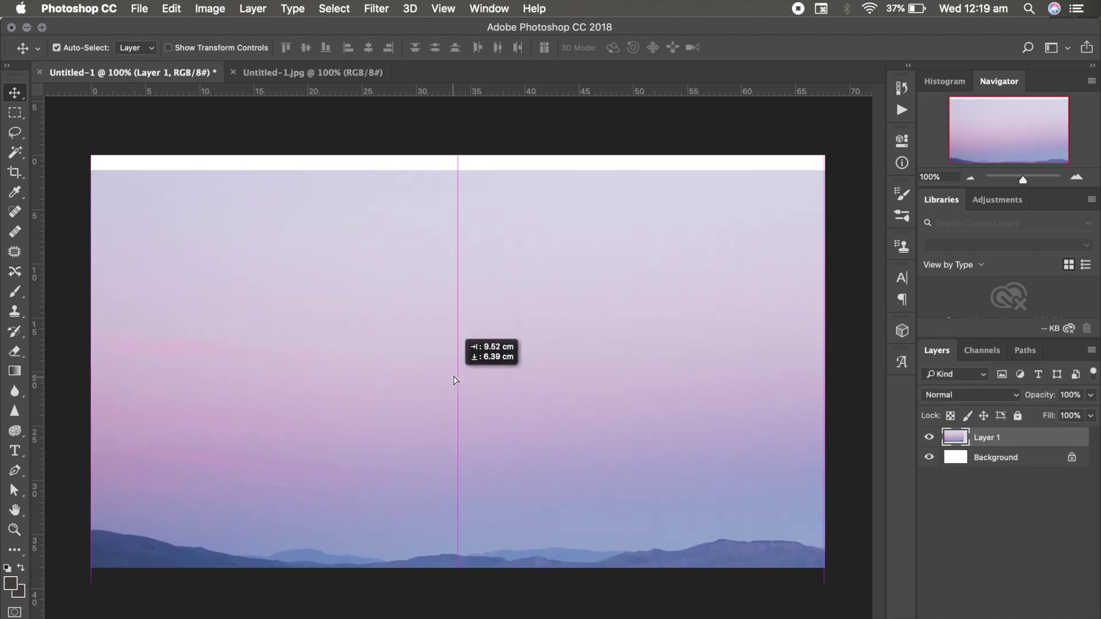
drag(456, 367, 457, 367)
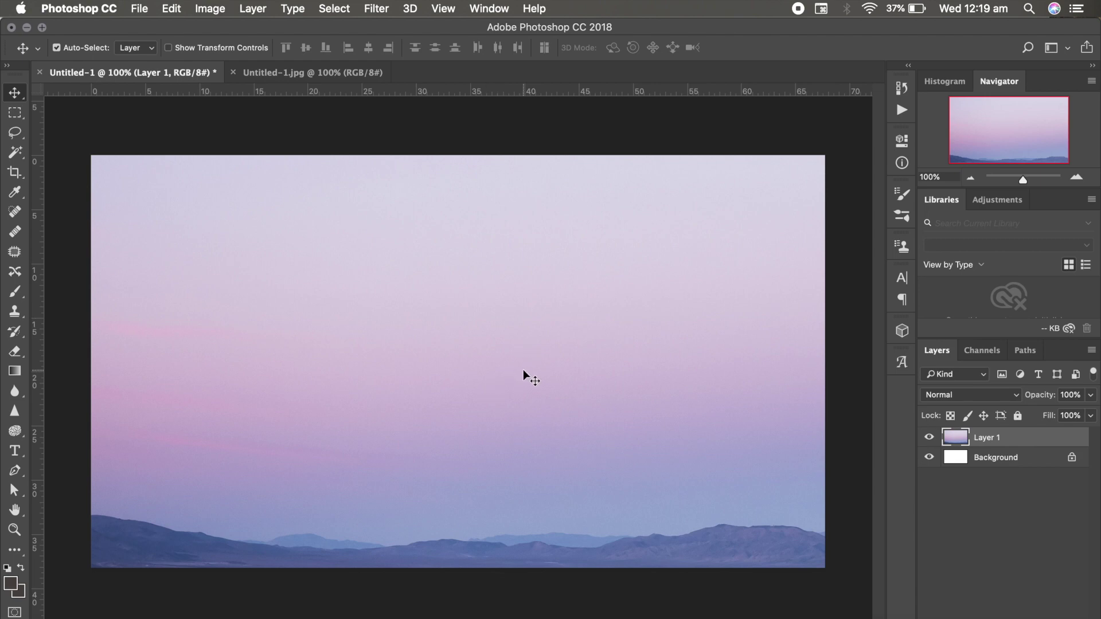
key(ctrl+Right)
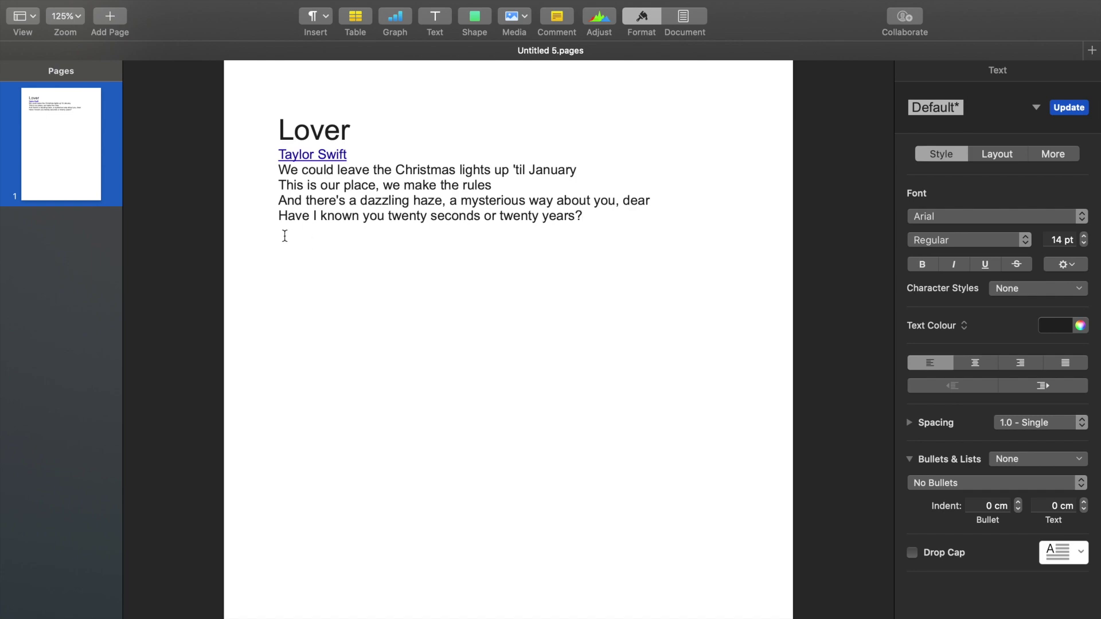
key(ctrl+Left)
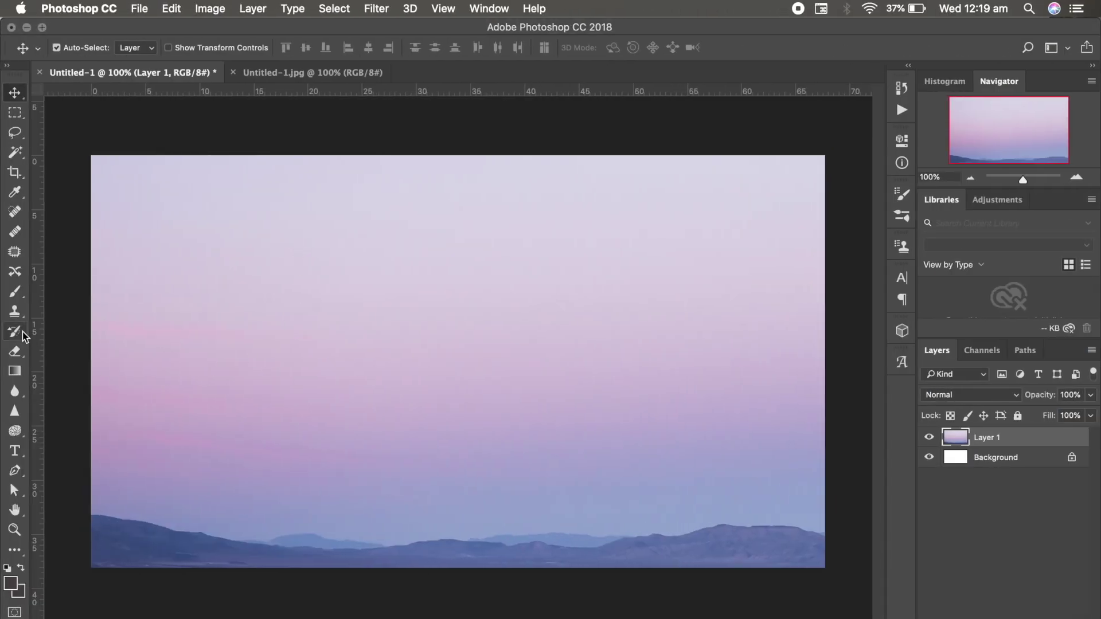
- Set the Type tool to the Beauty and the Beast font at roughly 550 pt
click(15, 451)
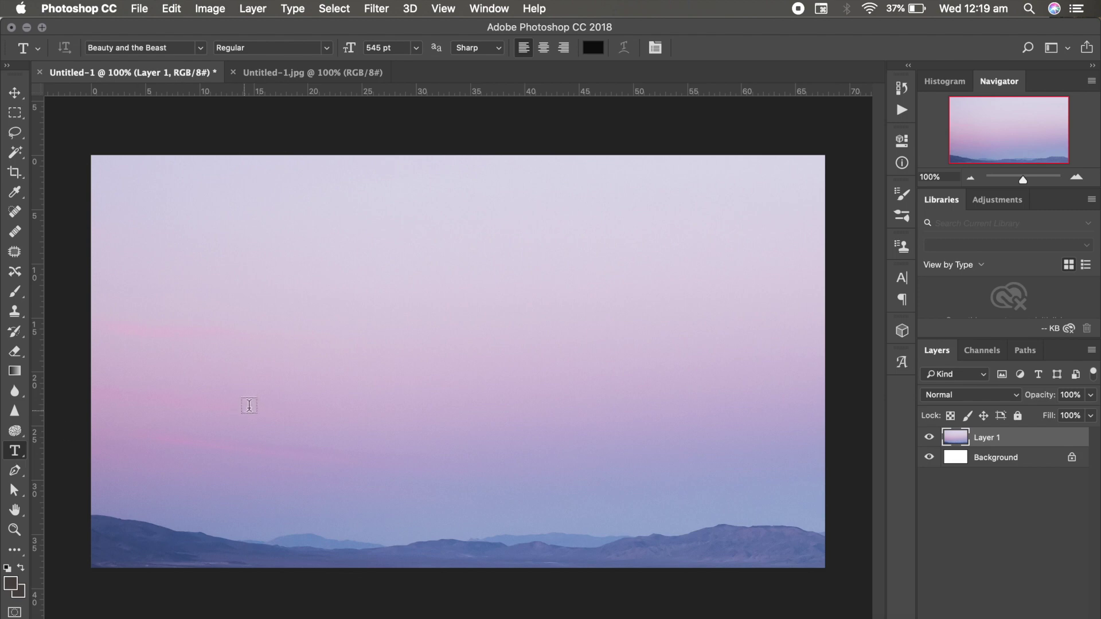
click(201, 49)
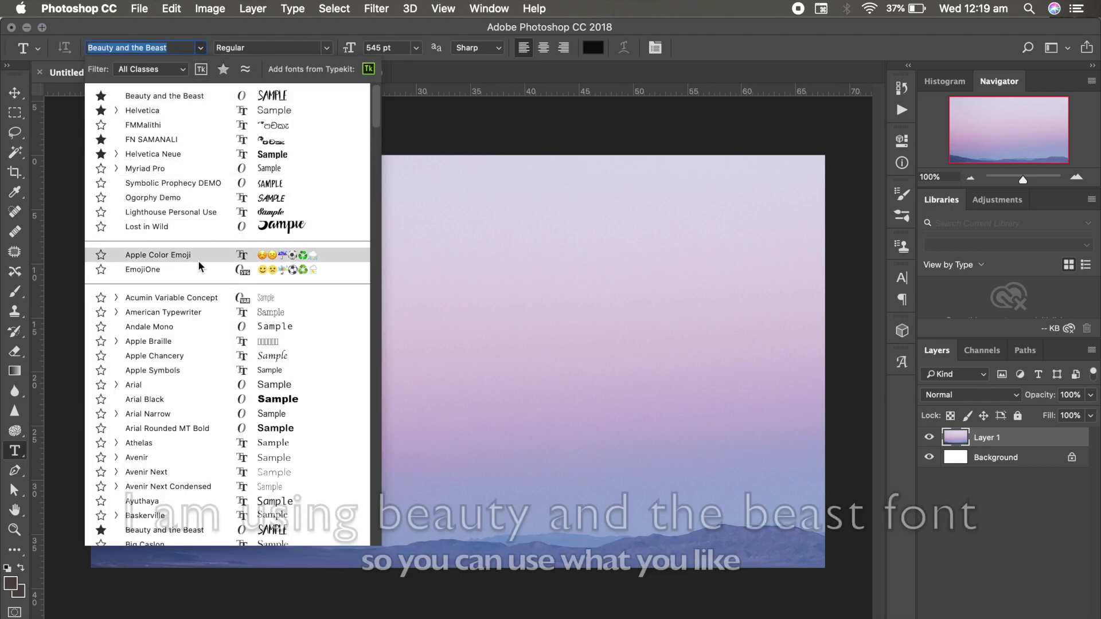
scroll(184, 293, down, 5)
scroll(185, 281, up, 5)
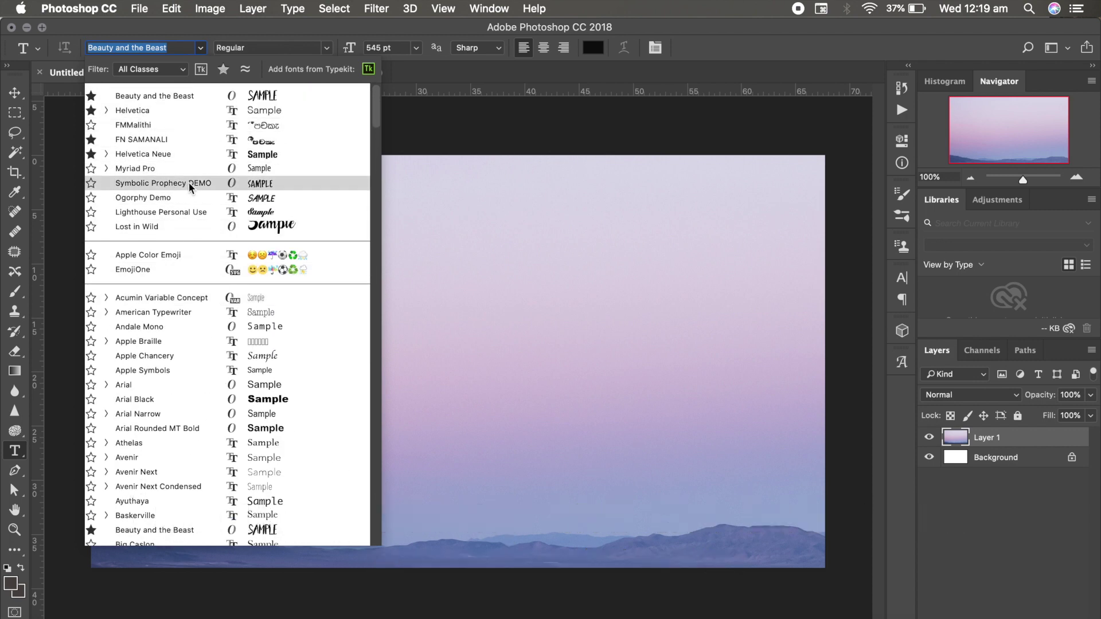
click(178, 95)
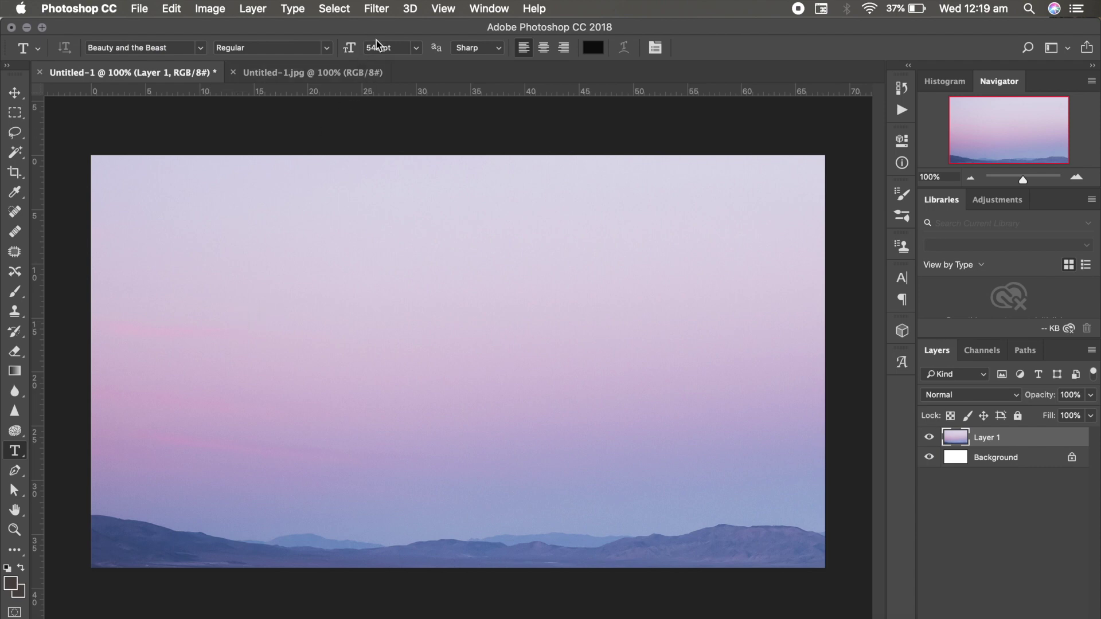
mouse_move(339, 54)
mouse_down()
mouse_move(352, 62)
mouse_move(306, 61)
mouse_up()
- Type 'LOVER' on the canvas in near-white lettering and commit it
click(205, 382)
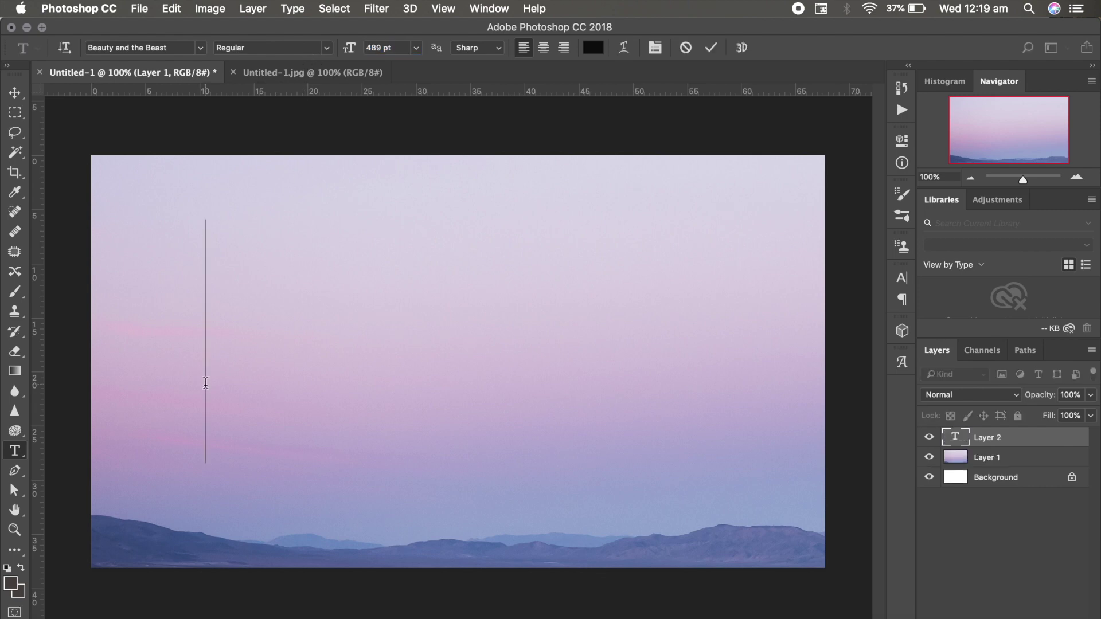
text(LO)
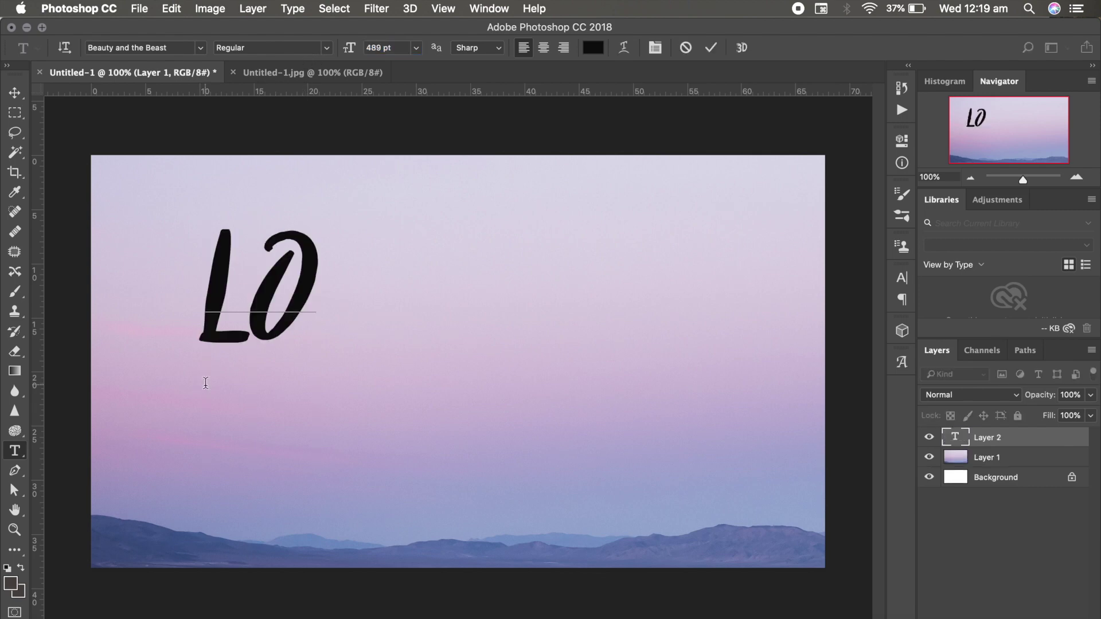
text(VER)
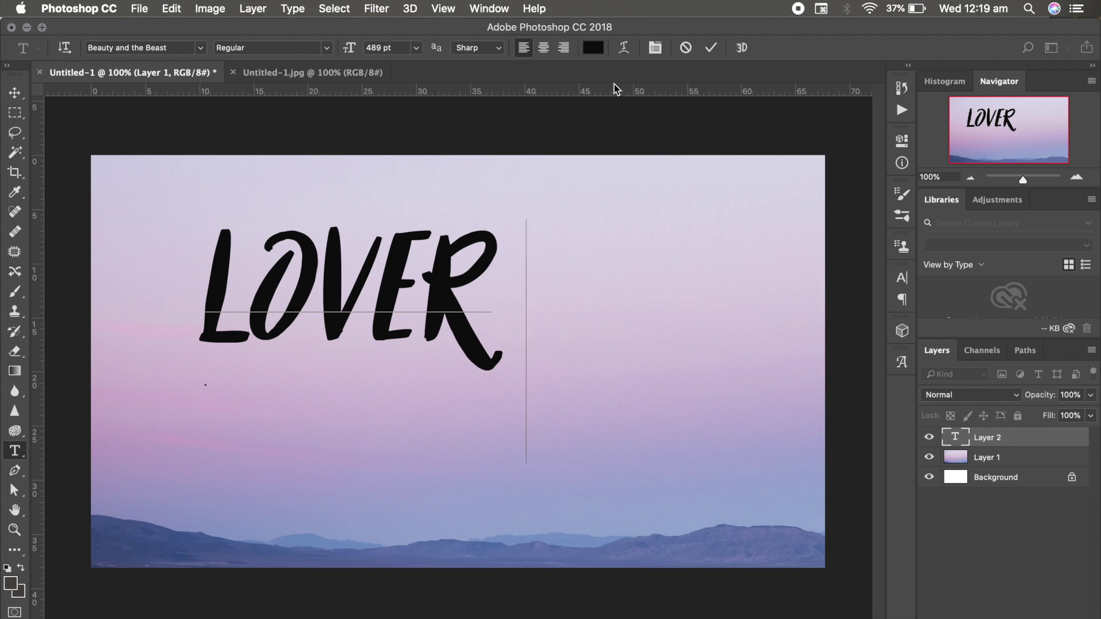
double_click(383, 259)
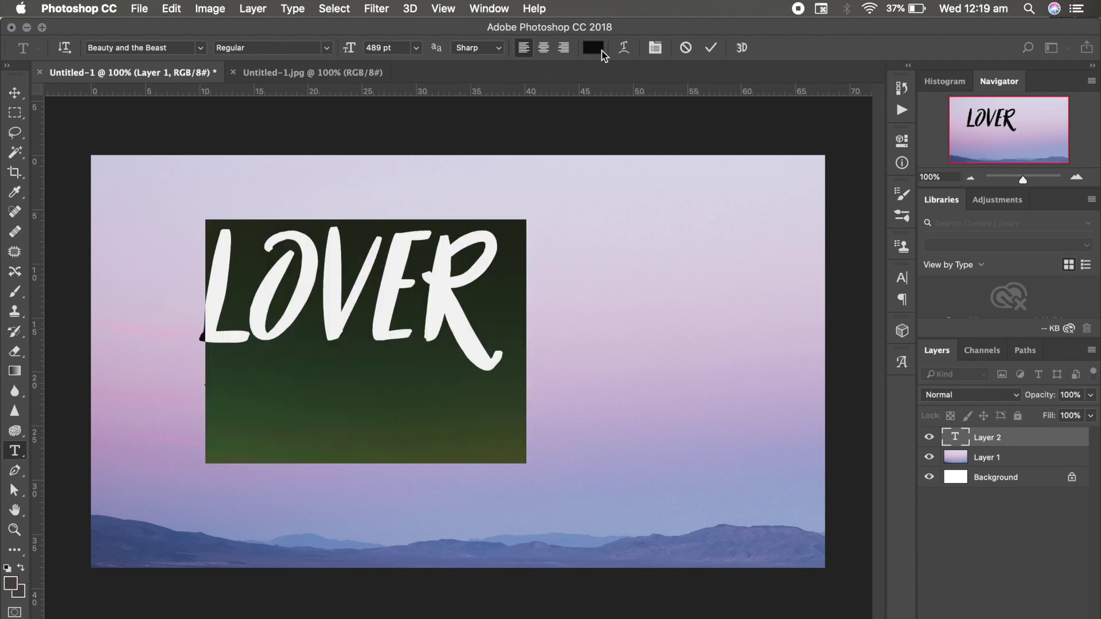
click(593, 47)
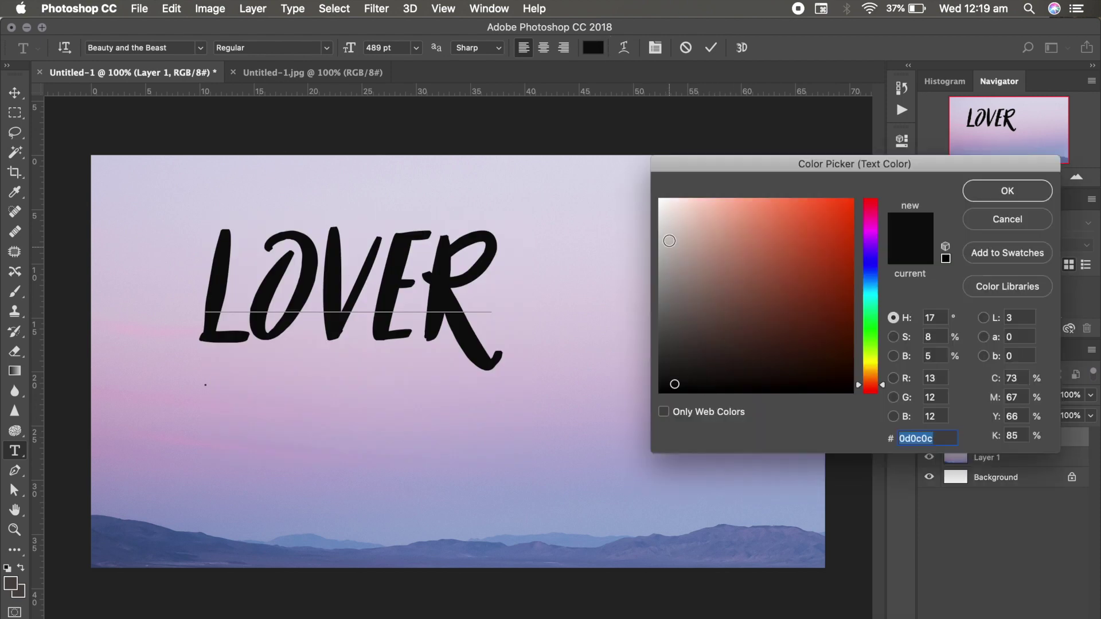
click(660, 201)
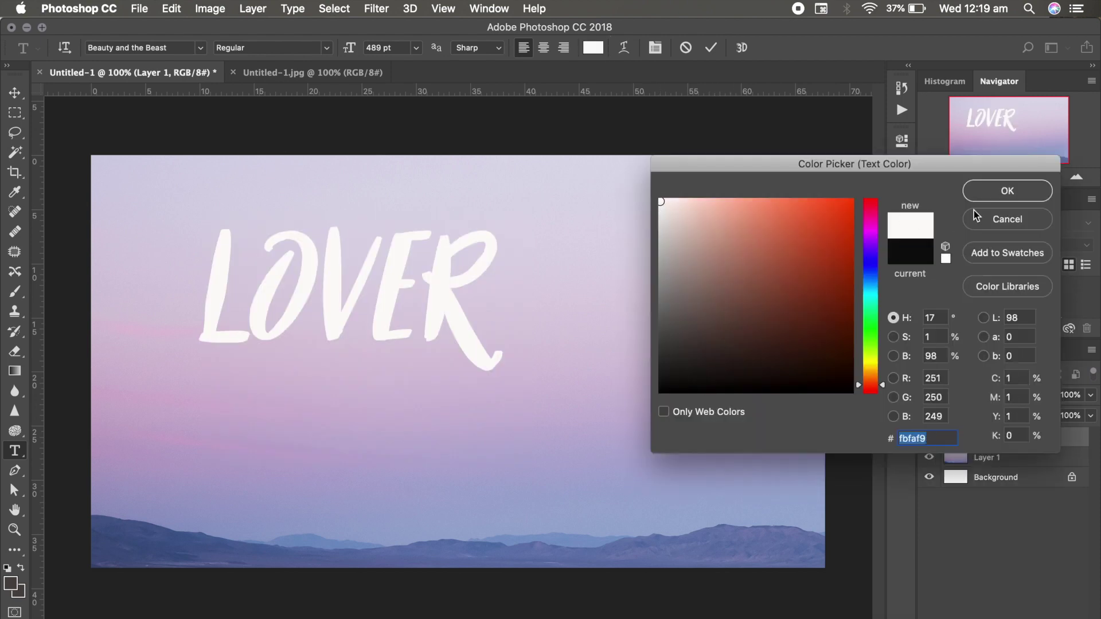
click(1008, 190)
click(684, 340)
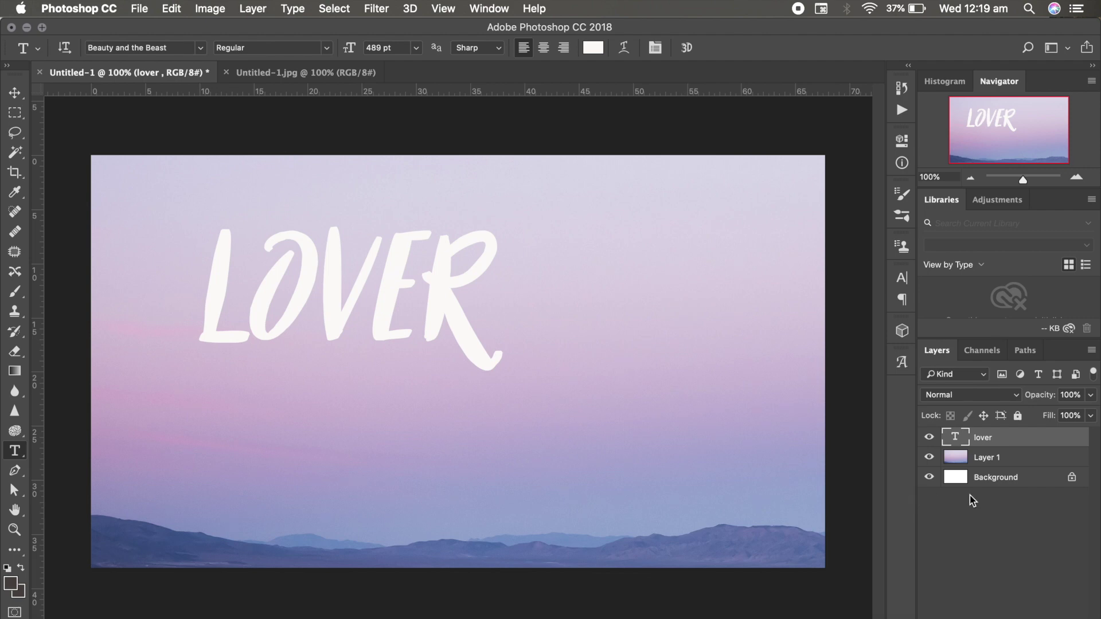
- Give the lover layer a 4 px black outside Stroke through Blending Options
right_click(1029, 447)
click(886, 452)
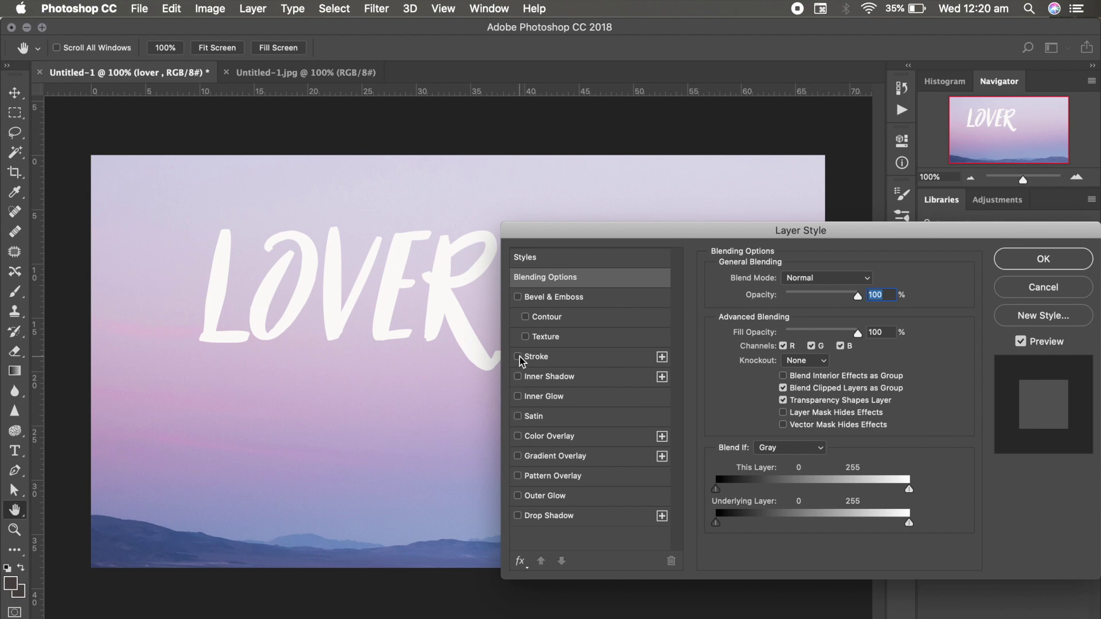
click(518, 357)
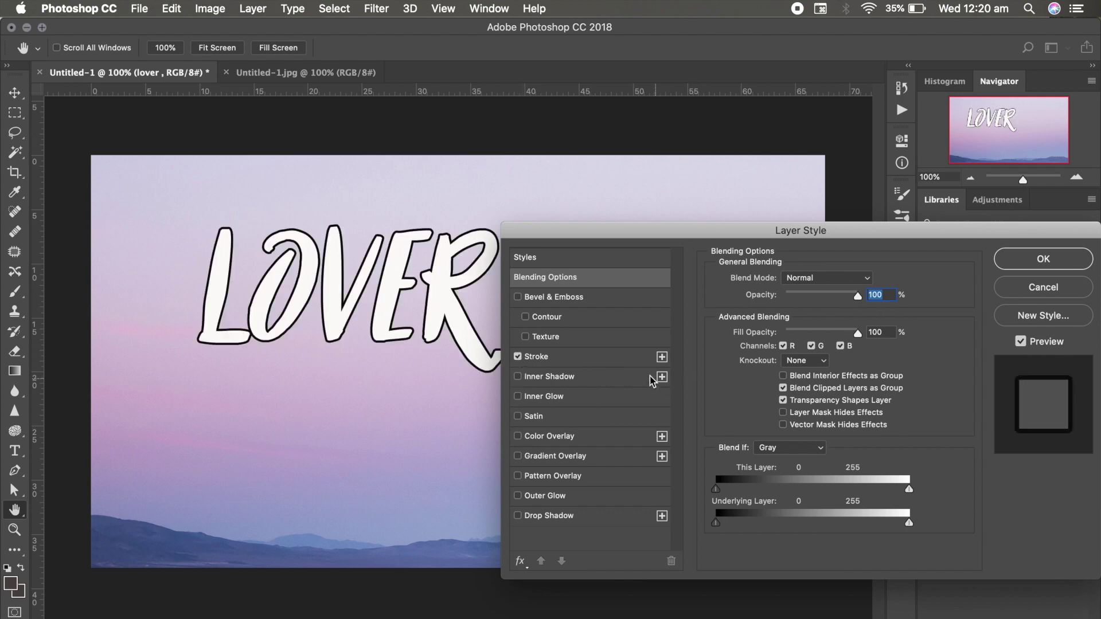
click(639, 358)
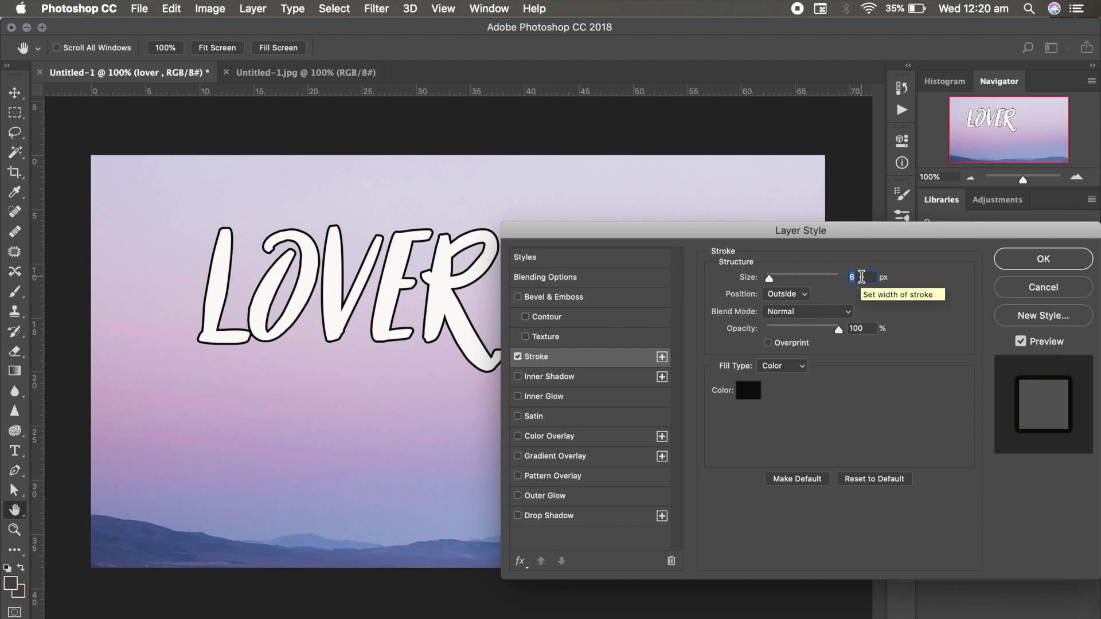
text(4)
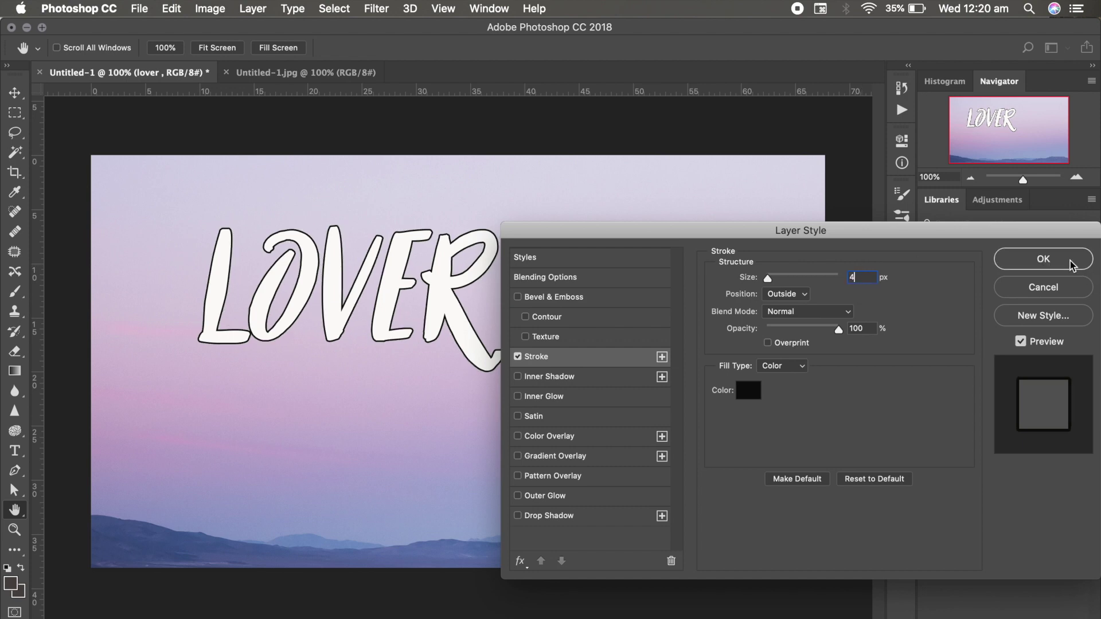
click(1070, 263)
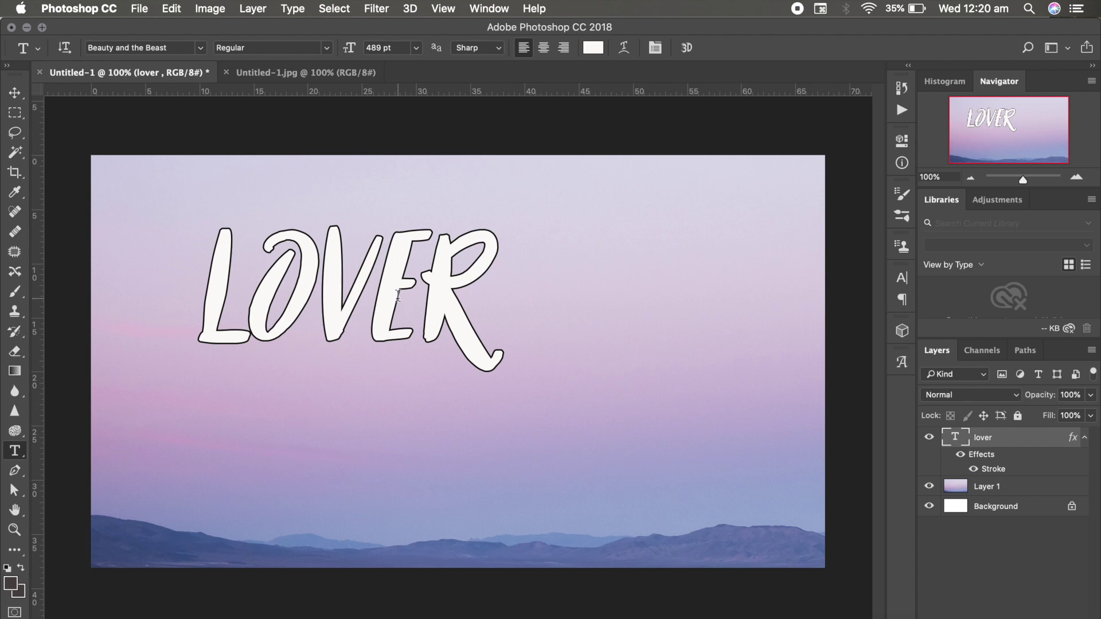
double_click(398, 296)
- Enlarge LOVER to 584 pt and center it on the canvas
drag(349, 47, 420, 48)
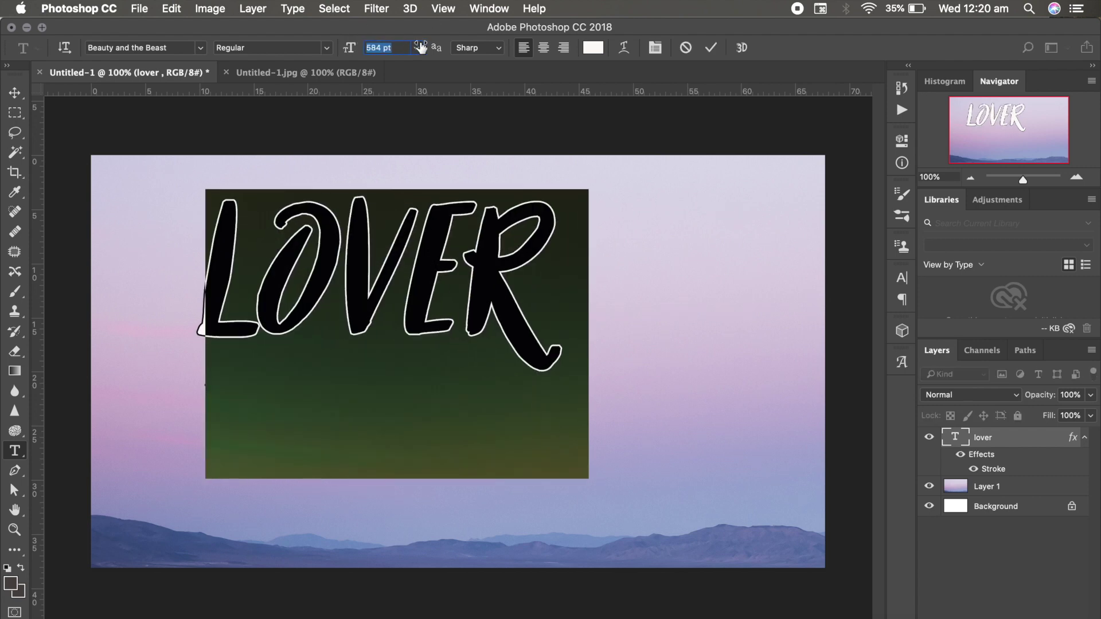
click(707, 214)
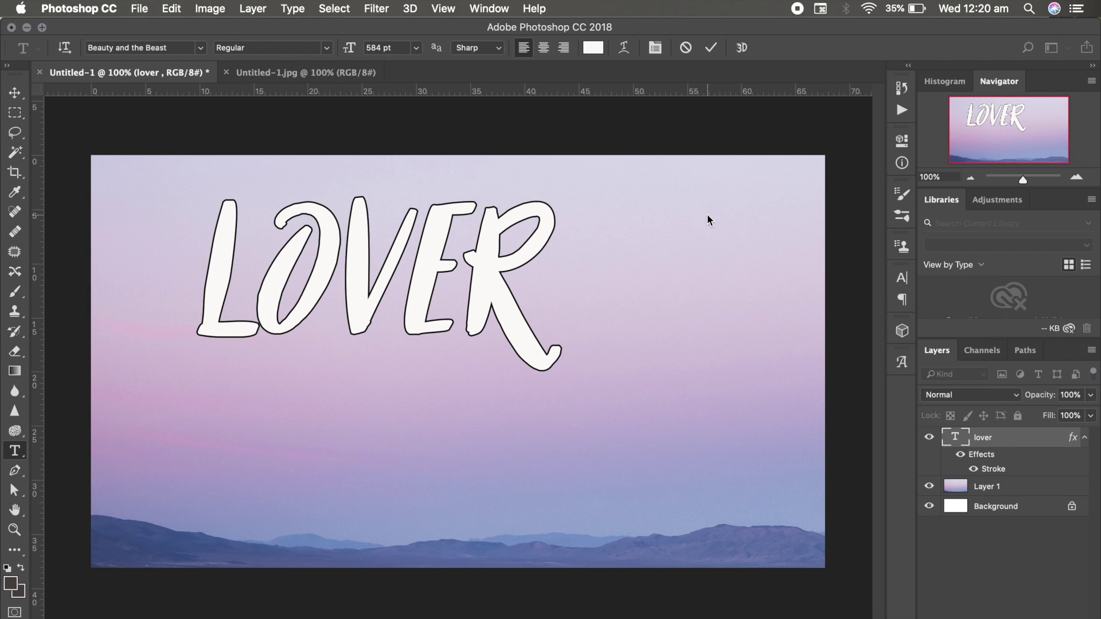
click(14, 99)
mouse_move(374, 309)
mouse_down()
mouse_move(453, 364)
mouse_move(445, 397)
mouse_move(454, 412)
mouse_move(450, 396)
mouse_up()
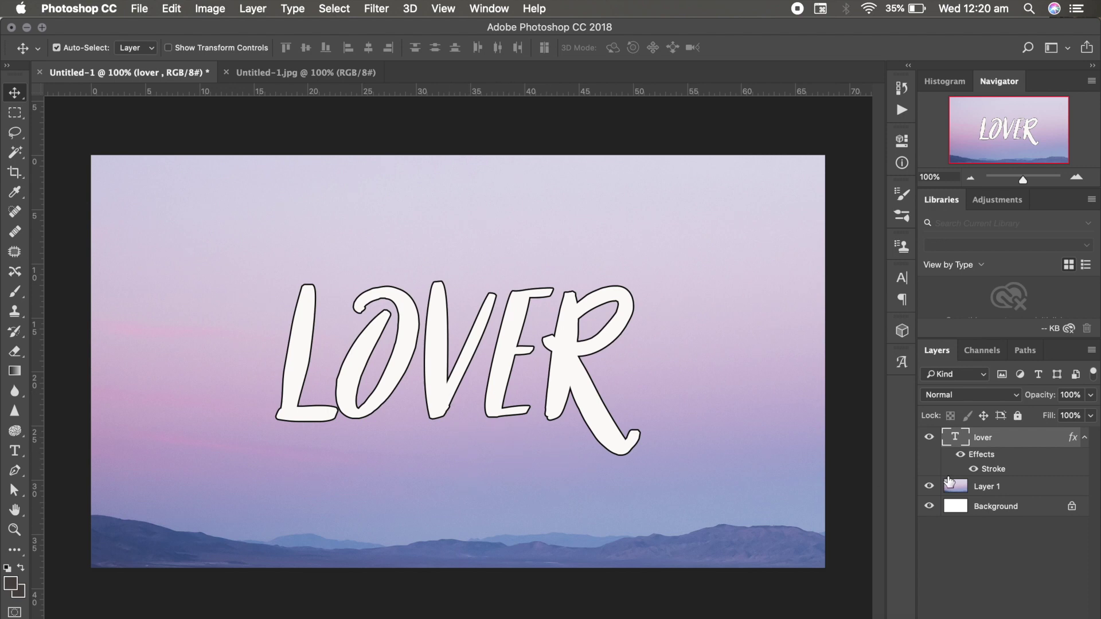
- Hide the lover layer and return to the Type tool at a smaller size
click(929, 437)
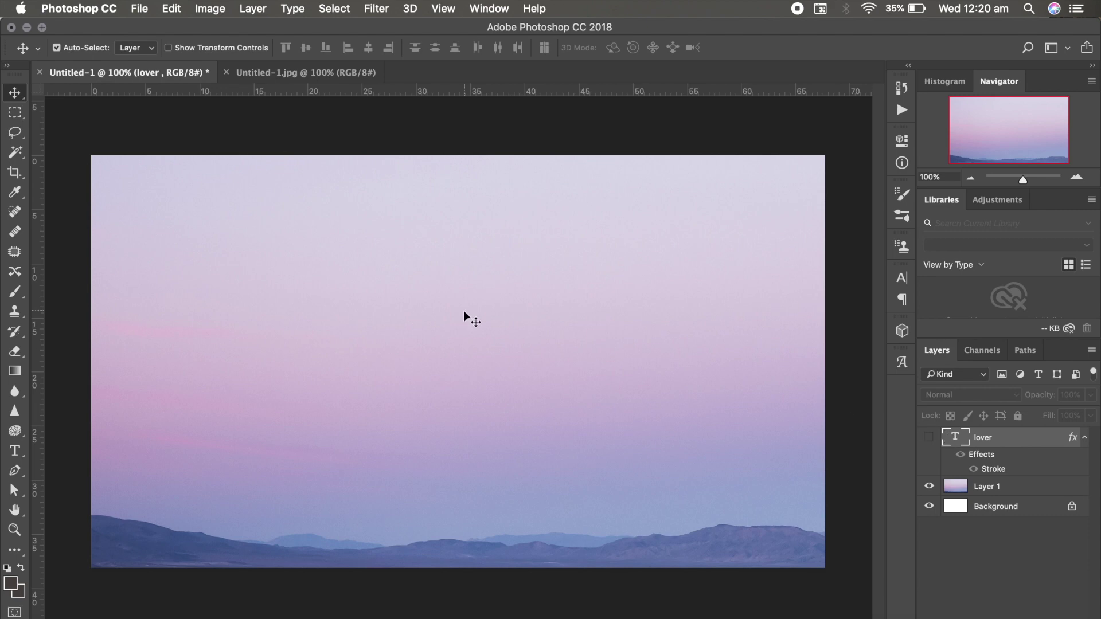
click(14, 450)
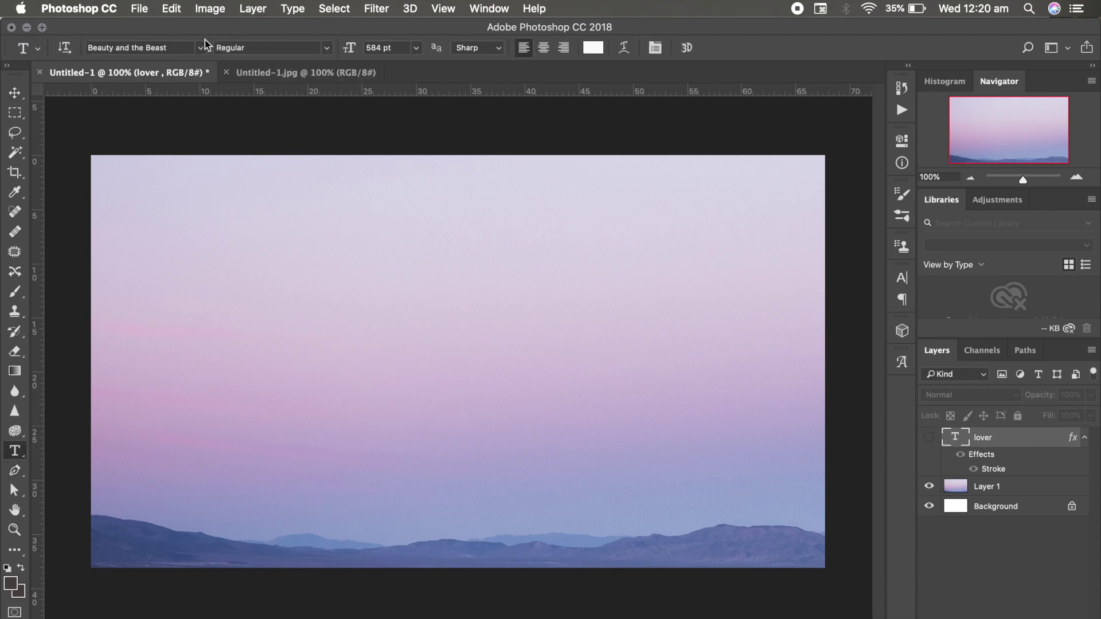
mouse_move(348, 48)
mouse_down()
mouse_move(166, 51)
mouse_move(205, 50)
mouse_up()
- Lower the type size to 200 pt and copy 'We could leave the Christmas' in Pages
drag(341, 52, 332, 48)
drag(348, 51, 281, 53)
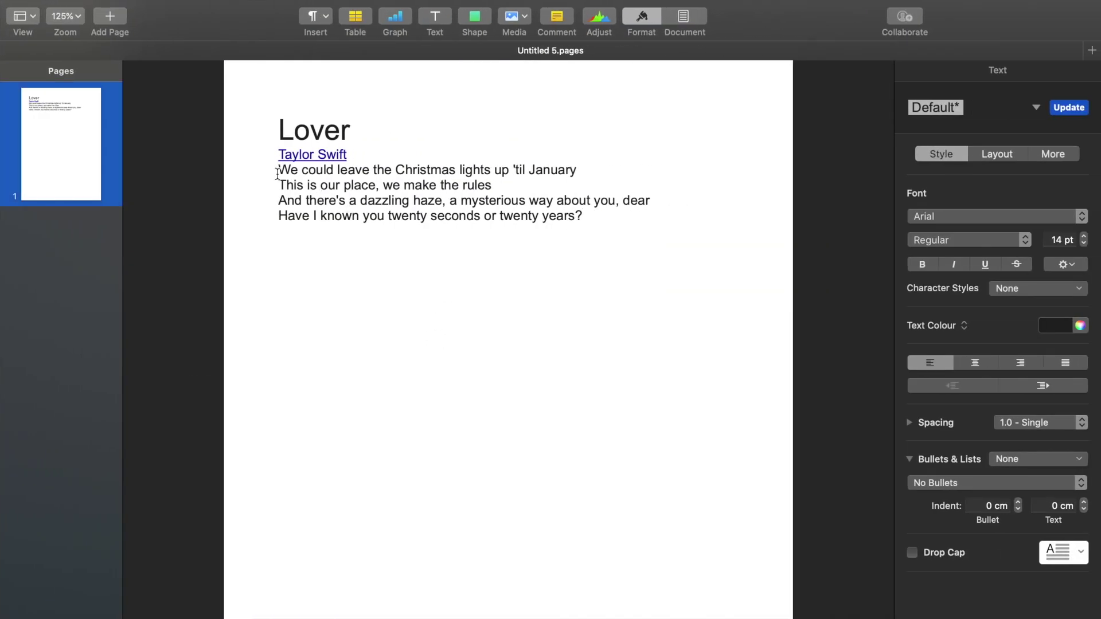
drag(276, 170, 525, 161)
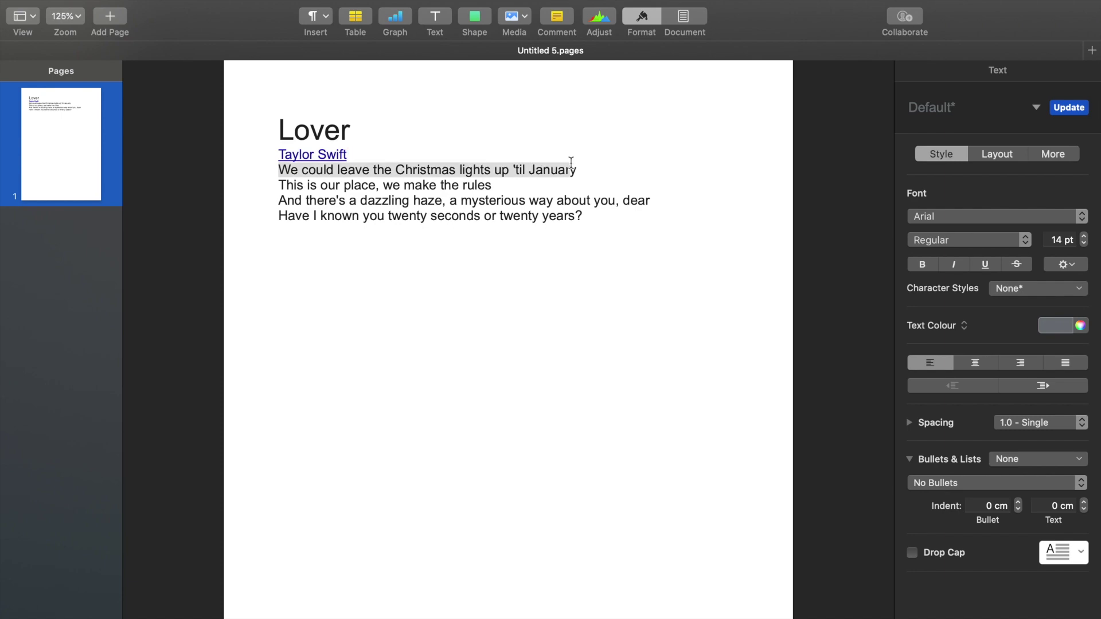
drag(526, 161, 453, 169)
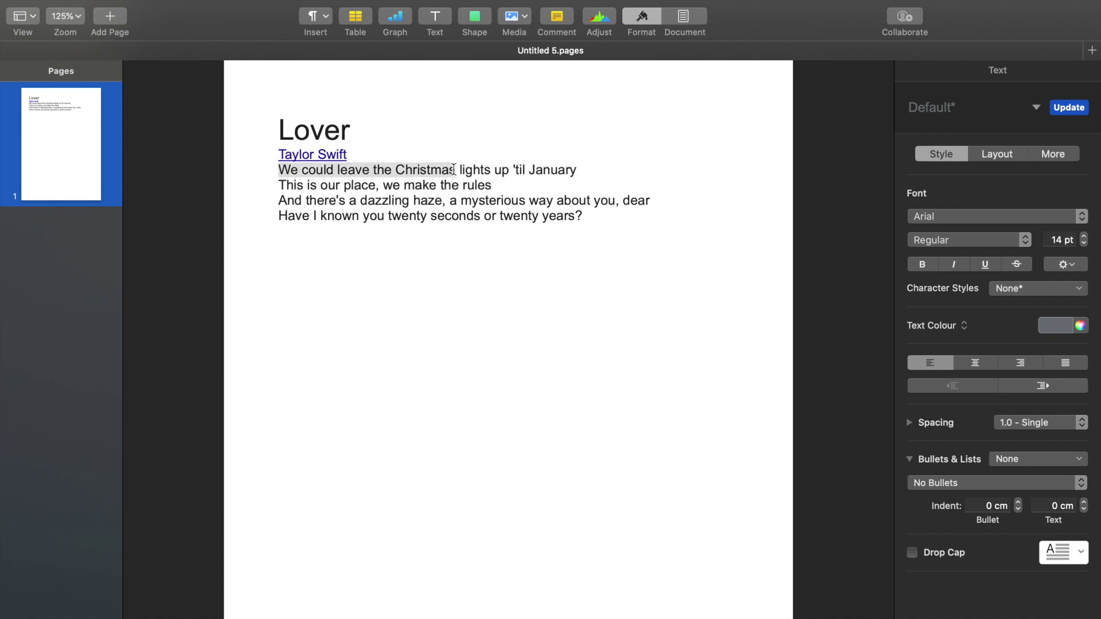
key(ctrl+Left)
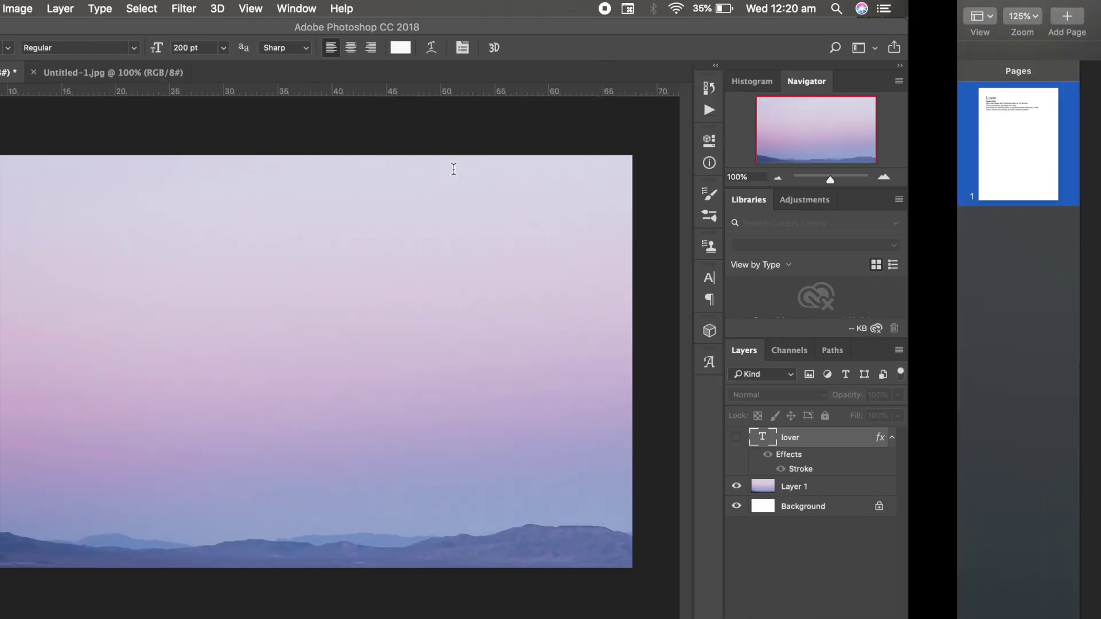
- Paste 'We could leave the Christmas' as a new text layer, center it, and add a vertical guide
click(243, 346)
key(ctrl+v)
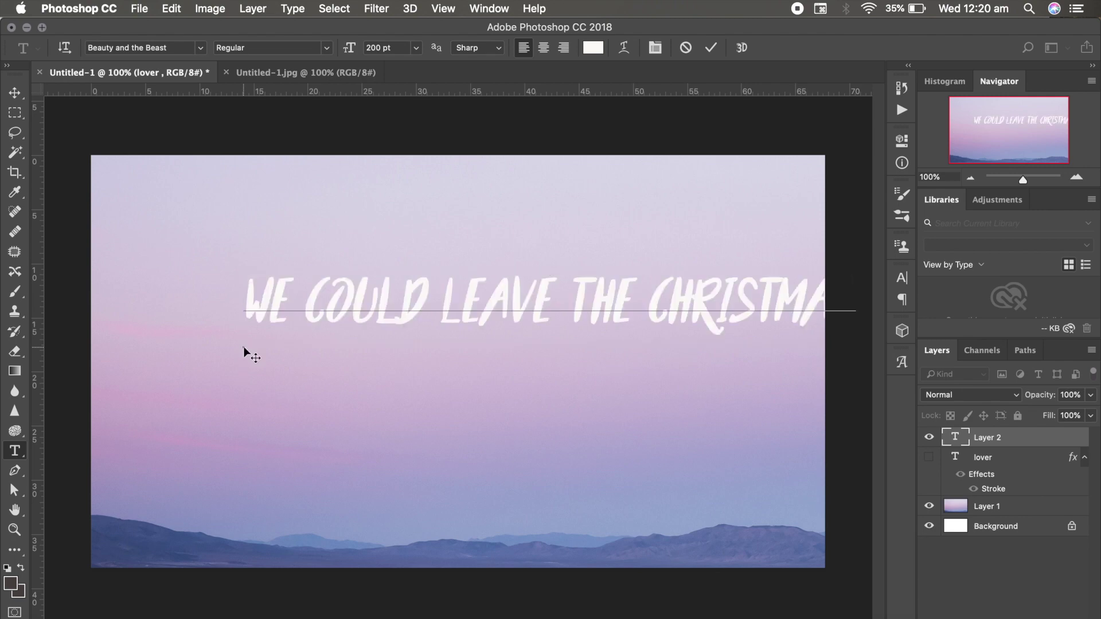
click(14, 92)
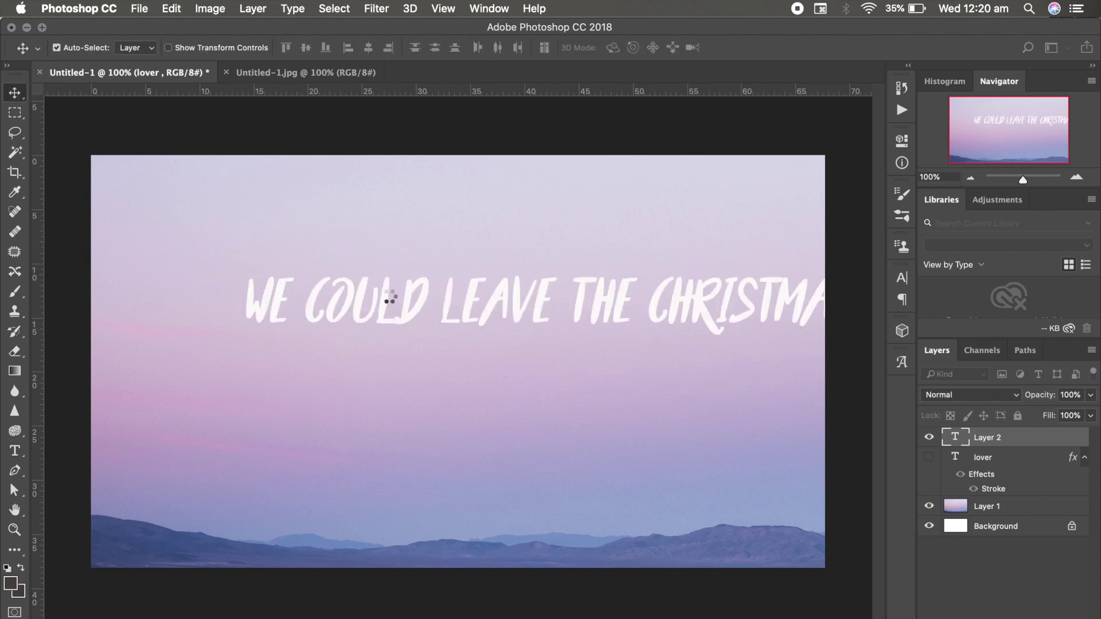
drag(412, 315, 325, 360)
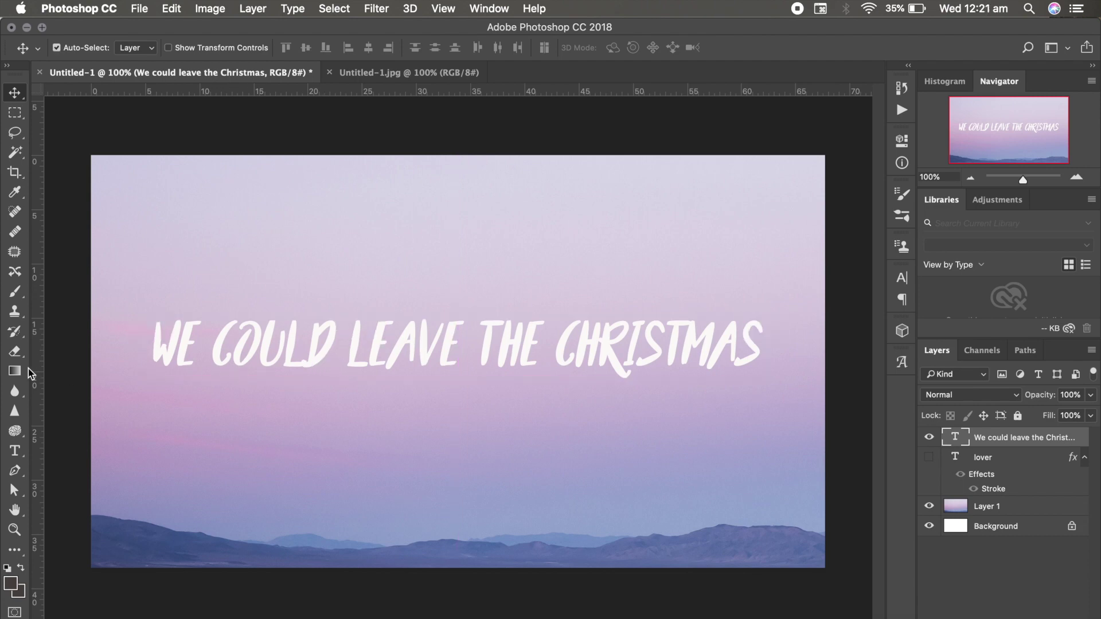
drag(33, 376, 449, 386)
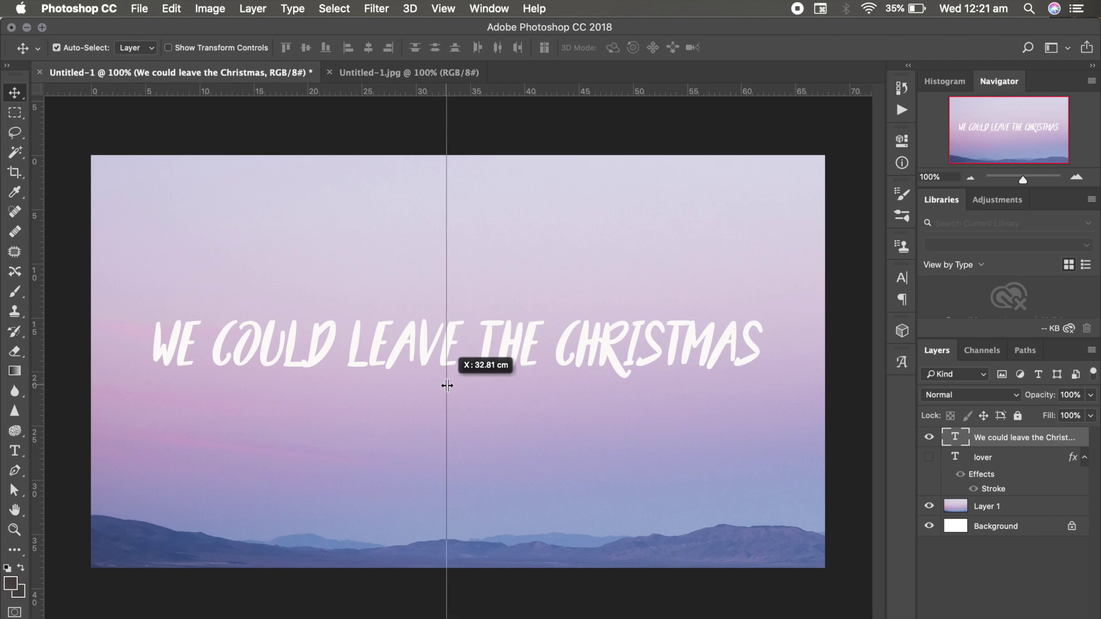
drag(448, 385, 449, 385)
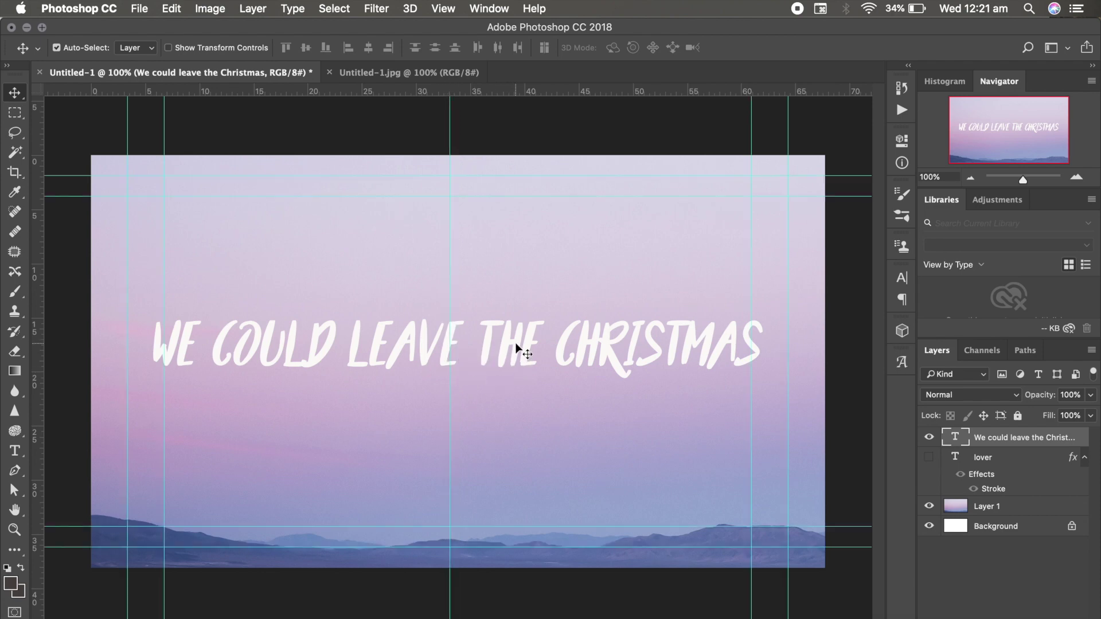
- Break the phrase before 'THE' into two centre-aligned lines and raise it on the canvas
drag(515, 339, 517, 352)
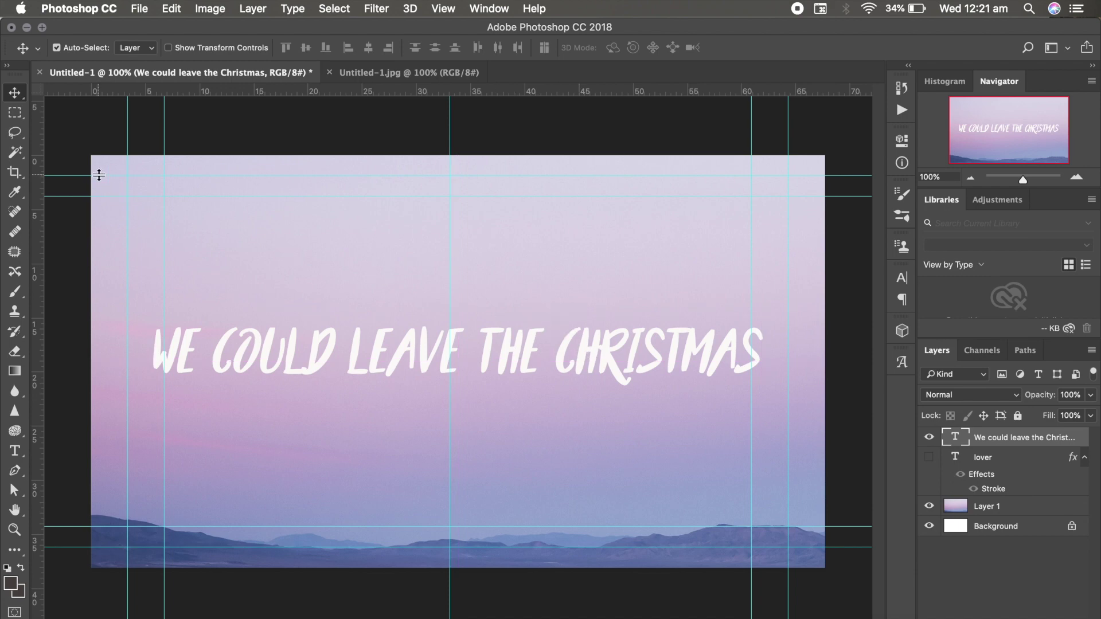
click(15, 451)
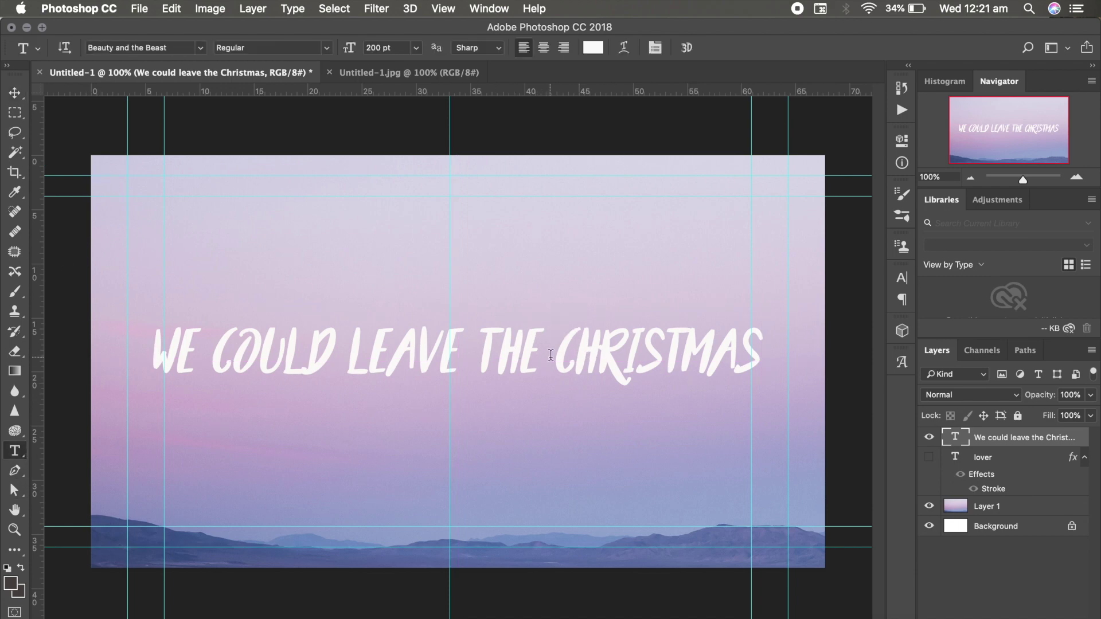
click(485, 360)
key(Return)
key(ctrl+a)
key(ctrl+shift+c)
click(687, 286)
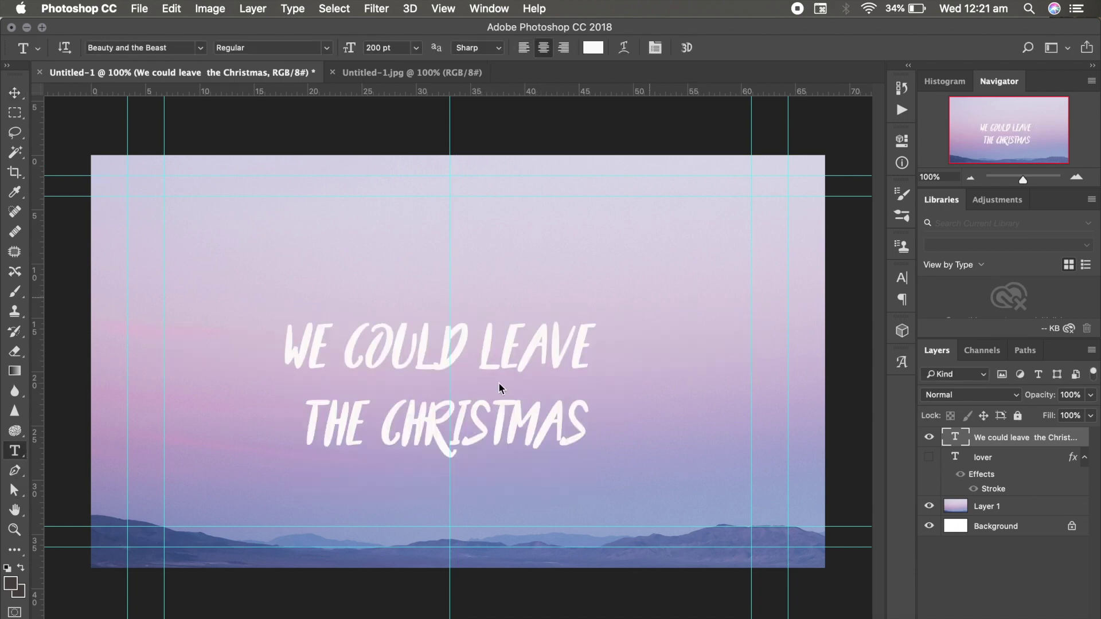
click(15, 92)
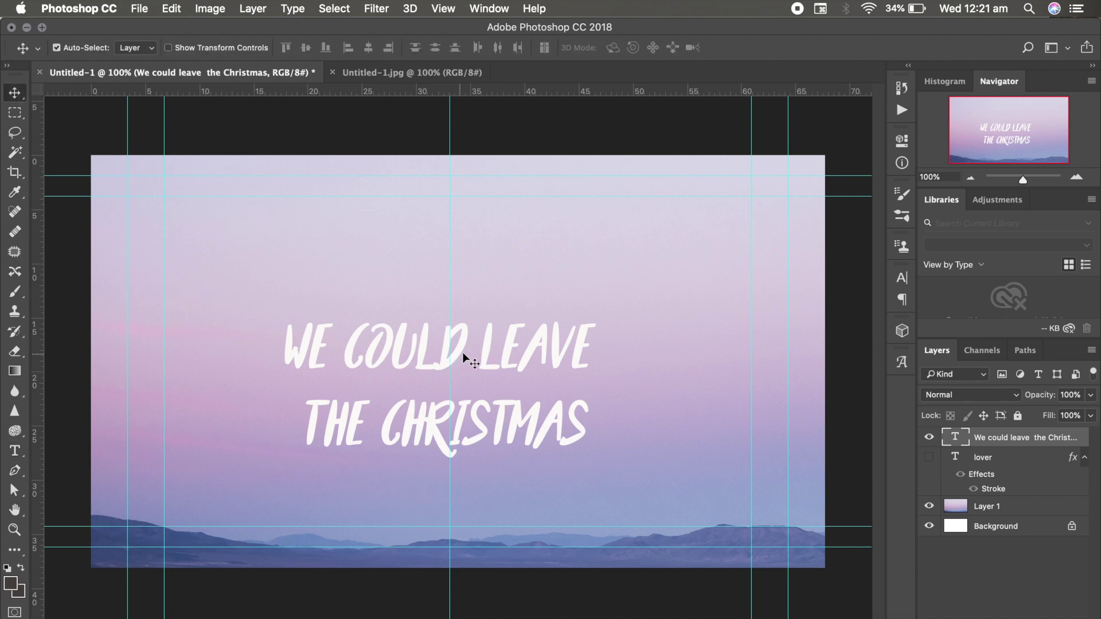
drag(463, 353, 460, 316)
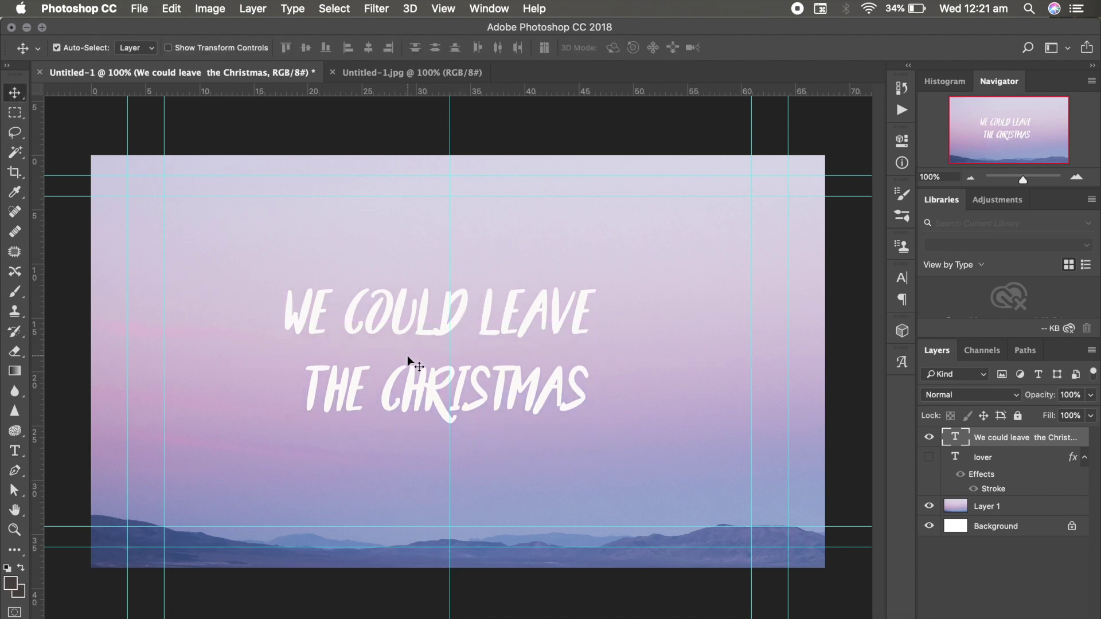
- Enlarge the two-line lyric to 265 pt and lower it slightly into the sky
click(14, 451)
click(463, 304)
key(super+a)
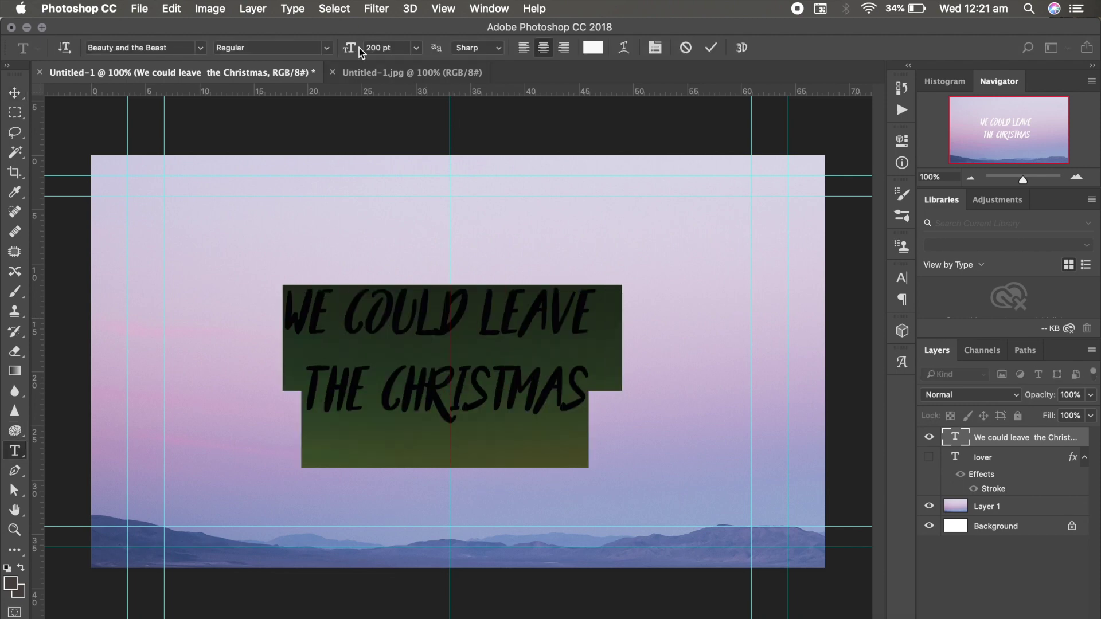
drag(348, 53, 397, 49)
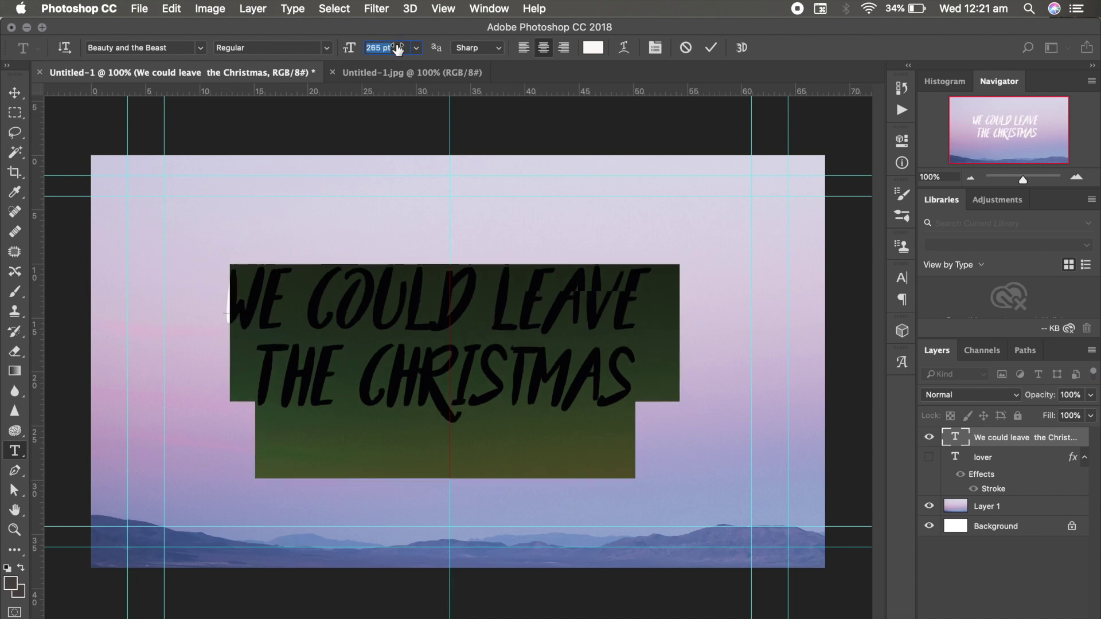
key(super+Return)
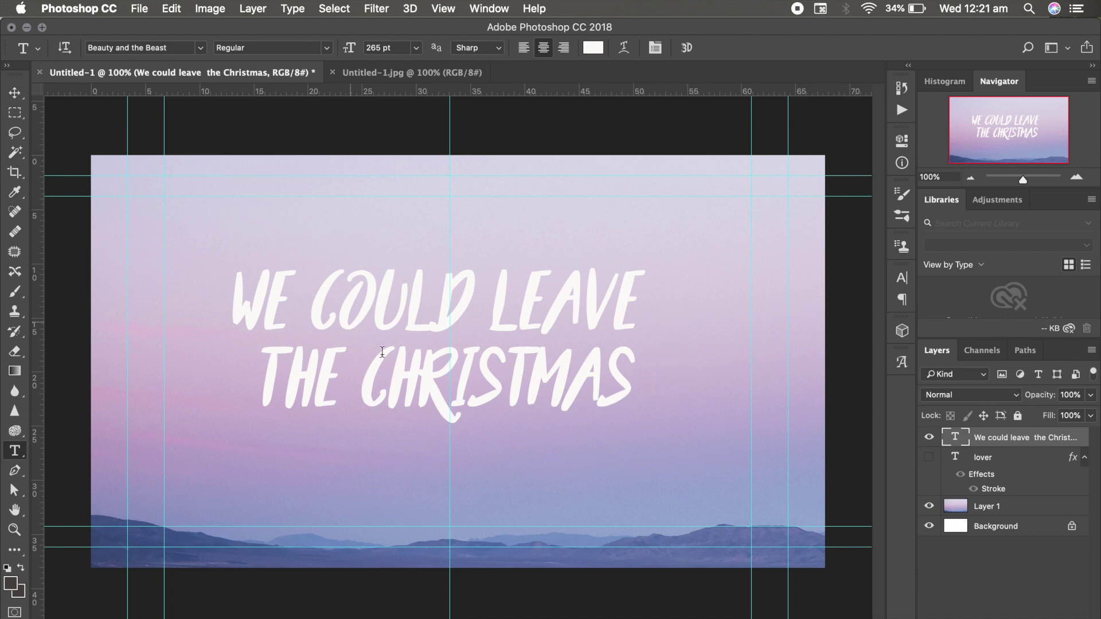
drag(497, 391, 498, 414)
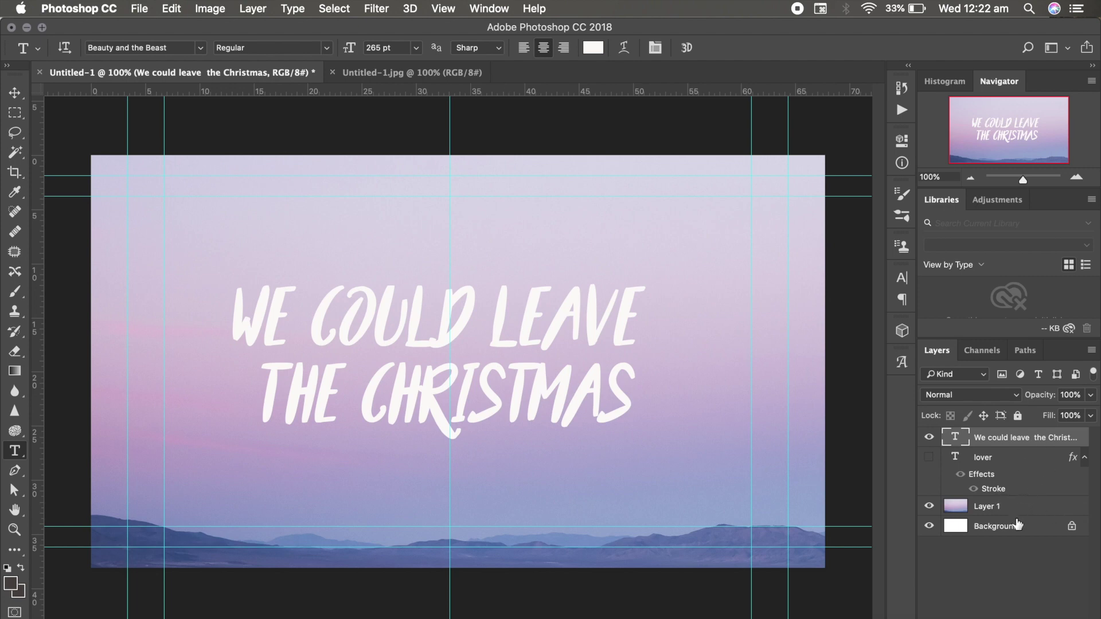
- Copy the lover layer's stroke style onto the lyric layer, then hide the lyric layer
click(1014, 458)
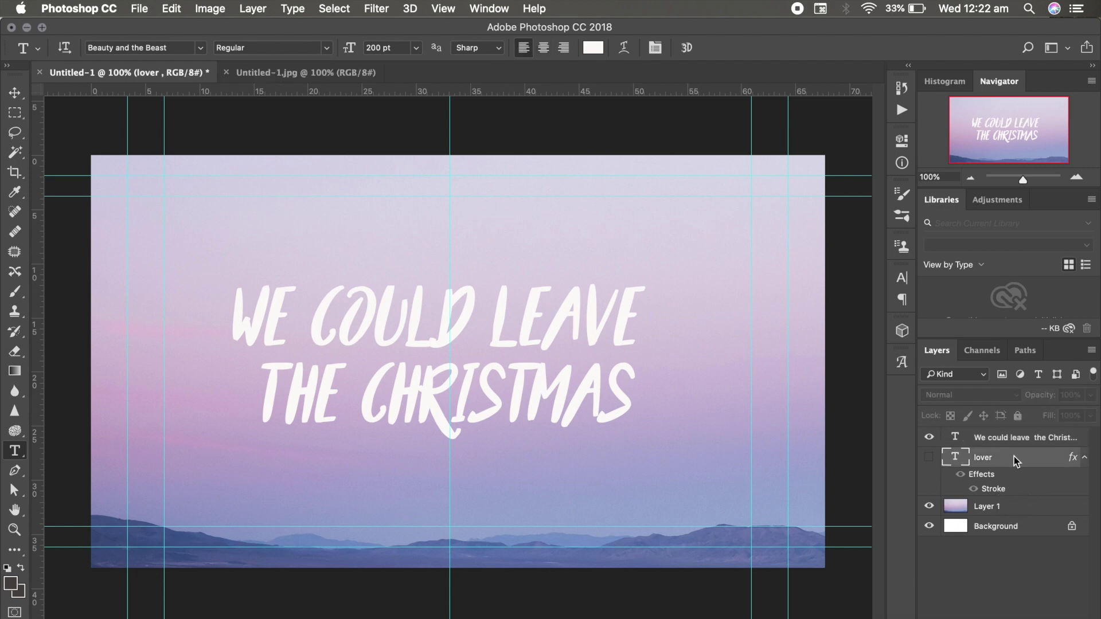
right_click(1014, 457)
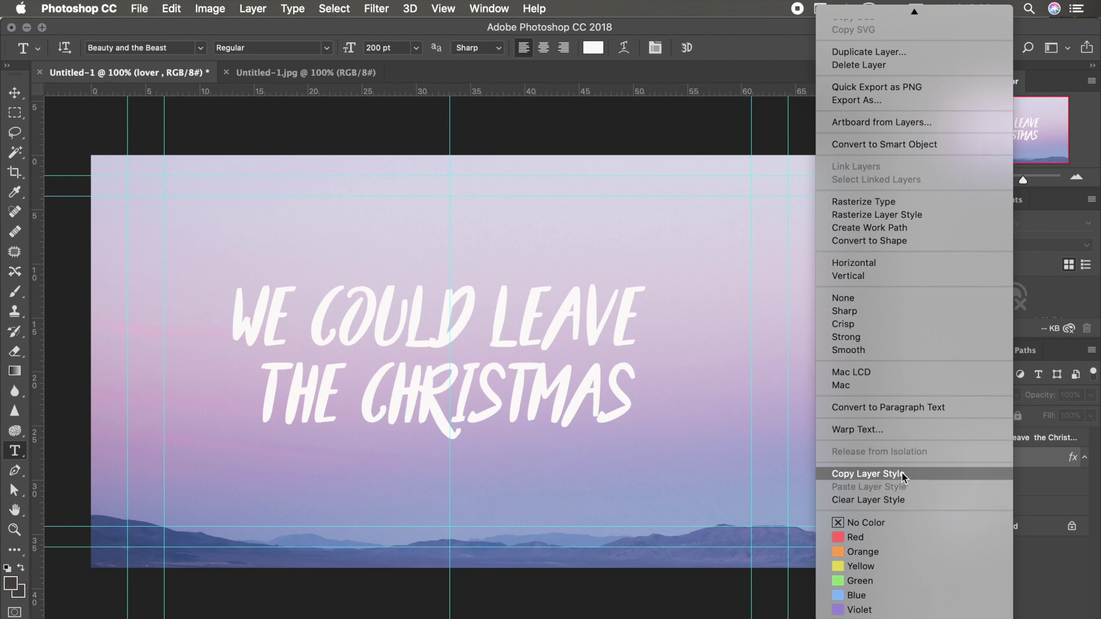
click(868, 475)
click(1023, 438)
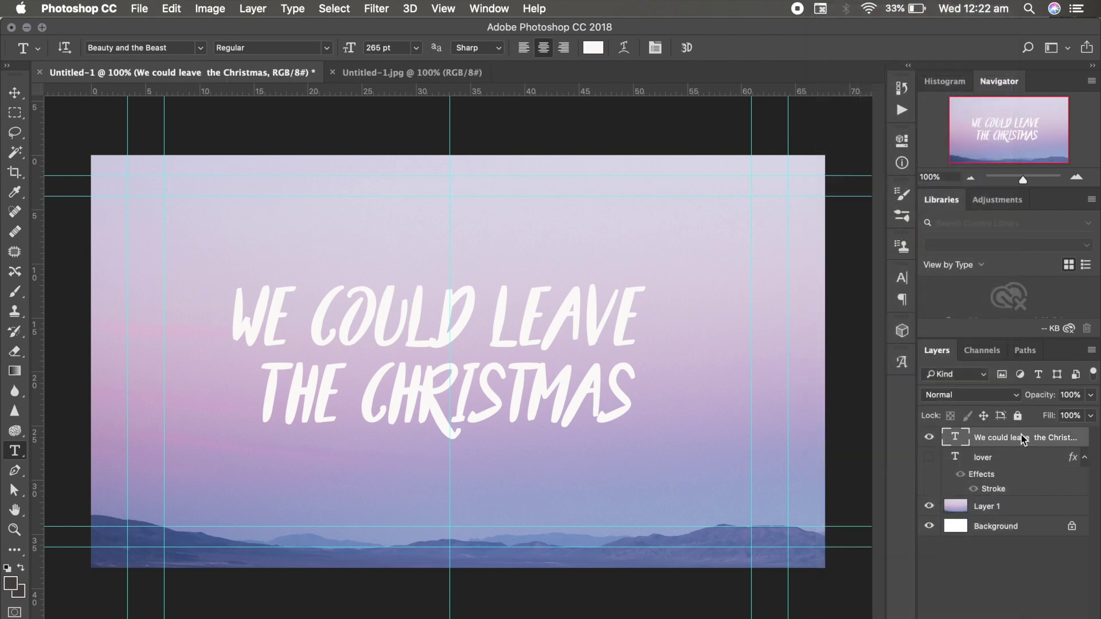
right_click(1022, 438)
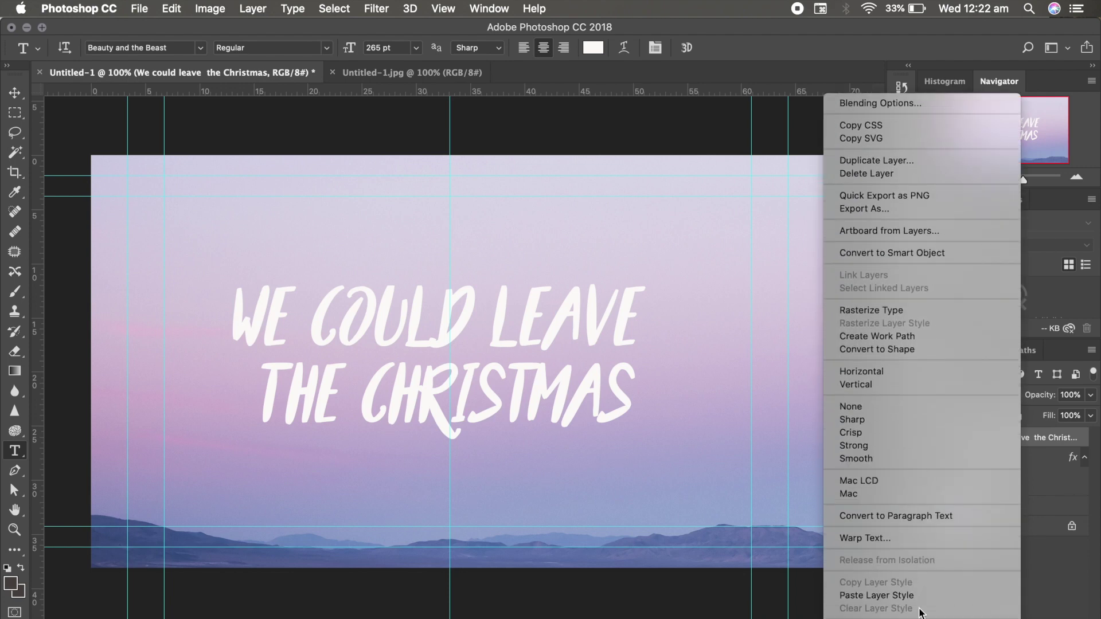
click(918, 600)
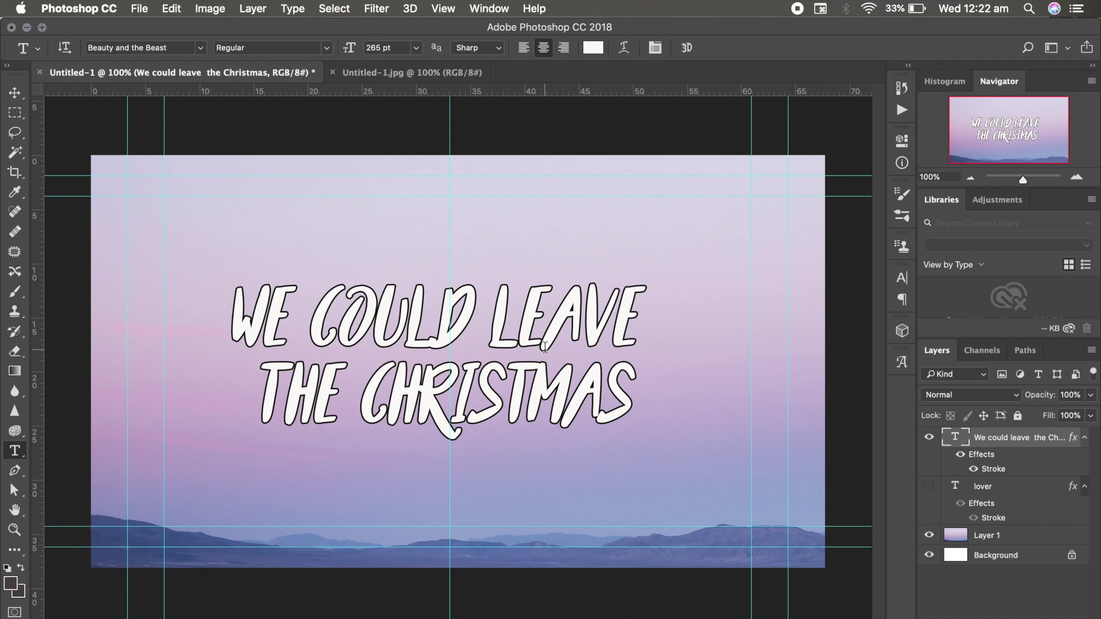
click(928, 438)
- Paste "lights up 'til January" from Pages as a new text layer and hide it
key(super+Tab)
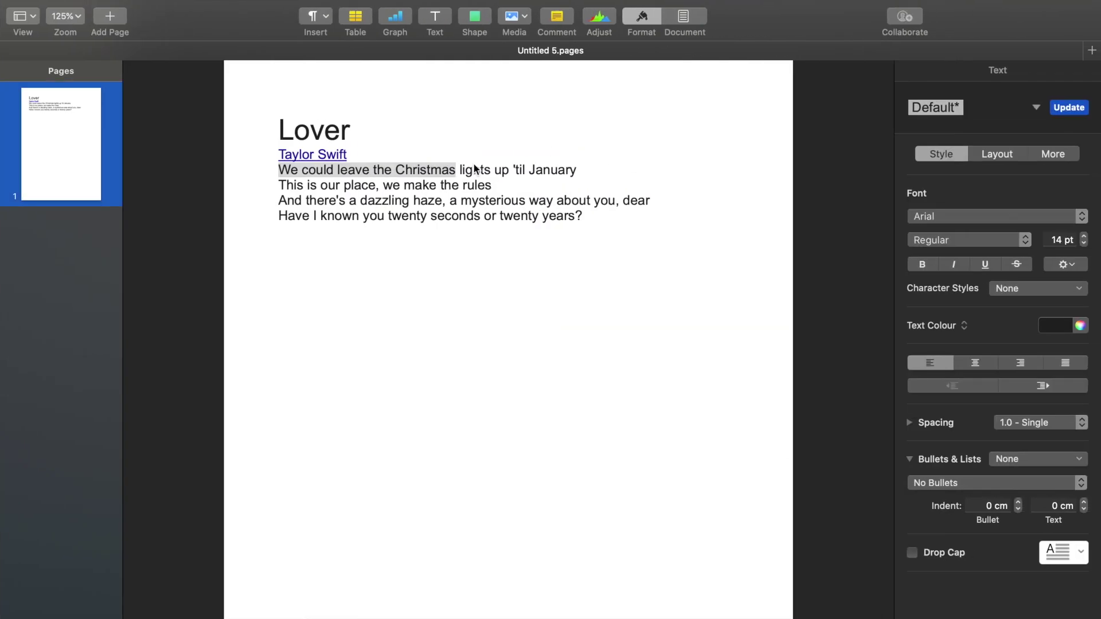
drag(459, 168, 583, 166)
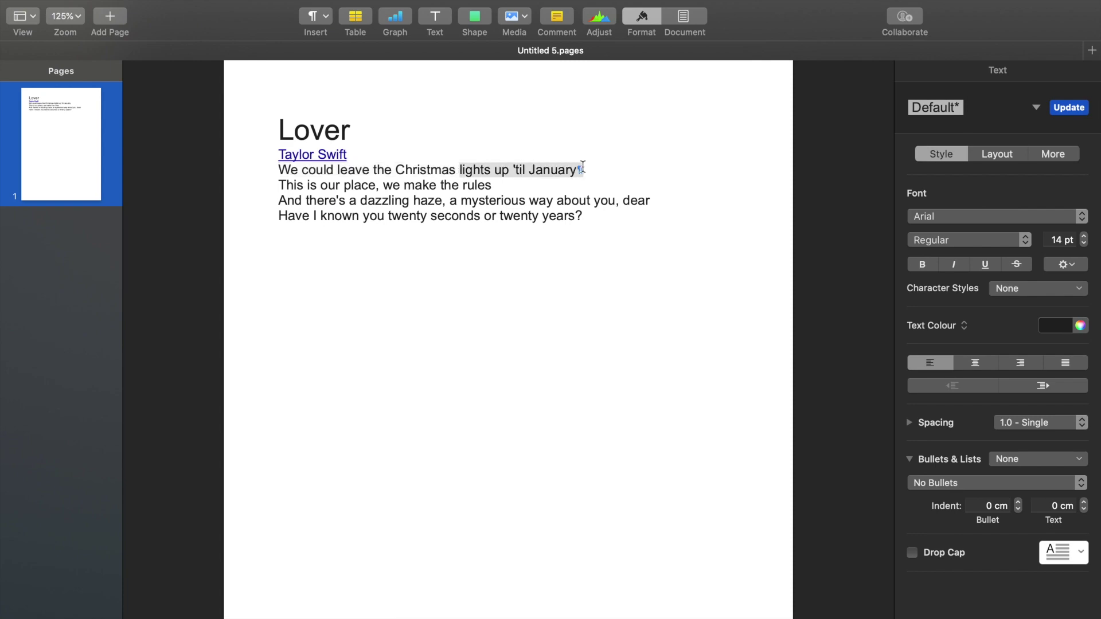
key(super+Tab)
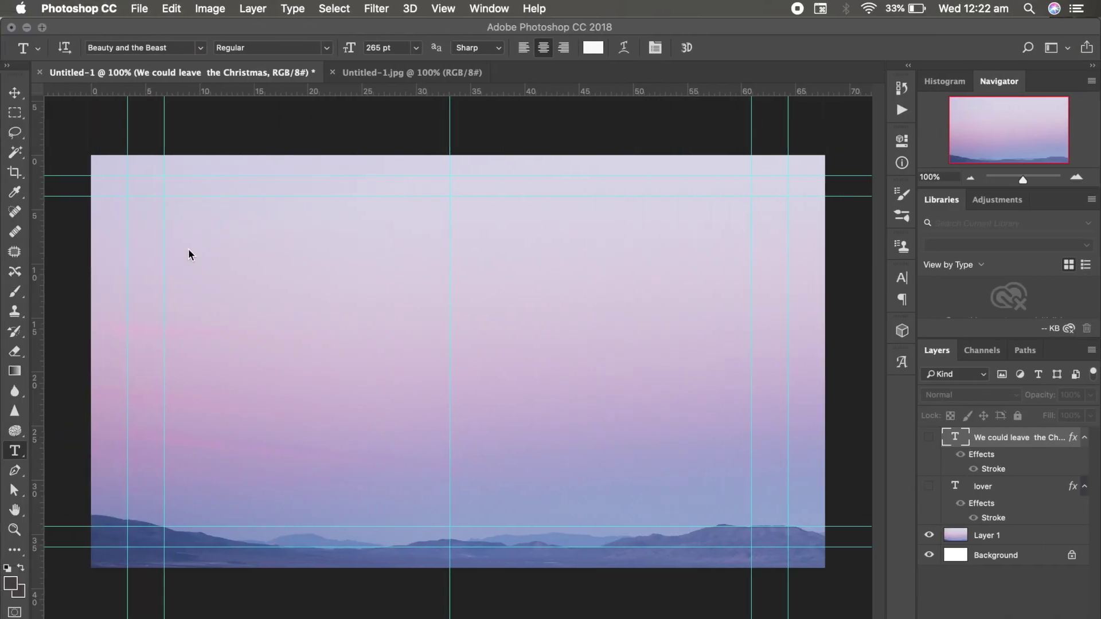
click(222, 366)
key(super+v)
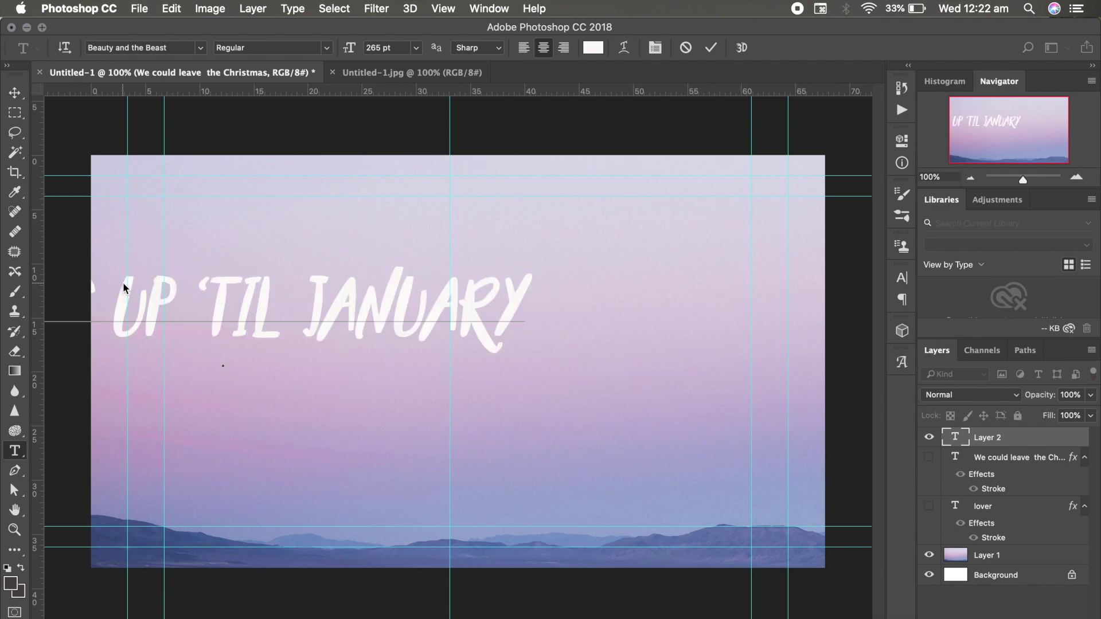
click(929, 438)
click(929, 438)
- Copy the phrase 'This is our place' from the Pages lyrics
key(super+Tab)
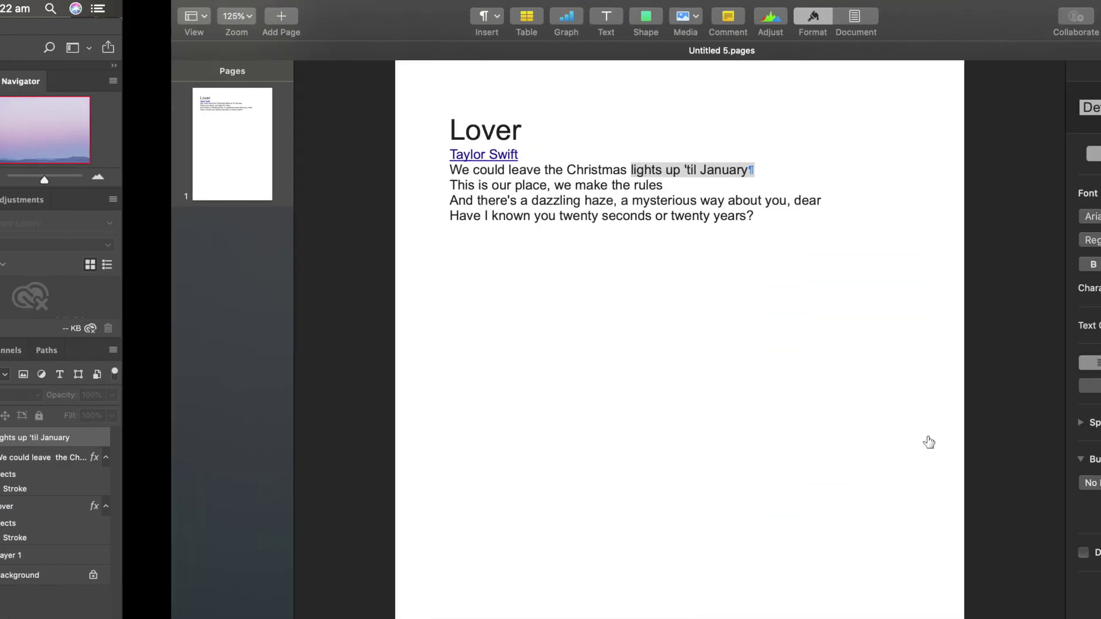
drag(277, 185, 368, 184)
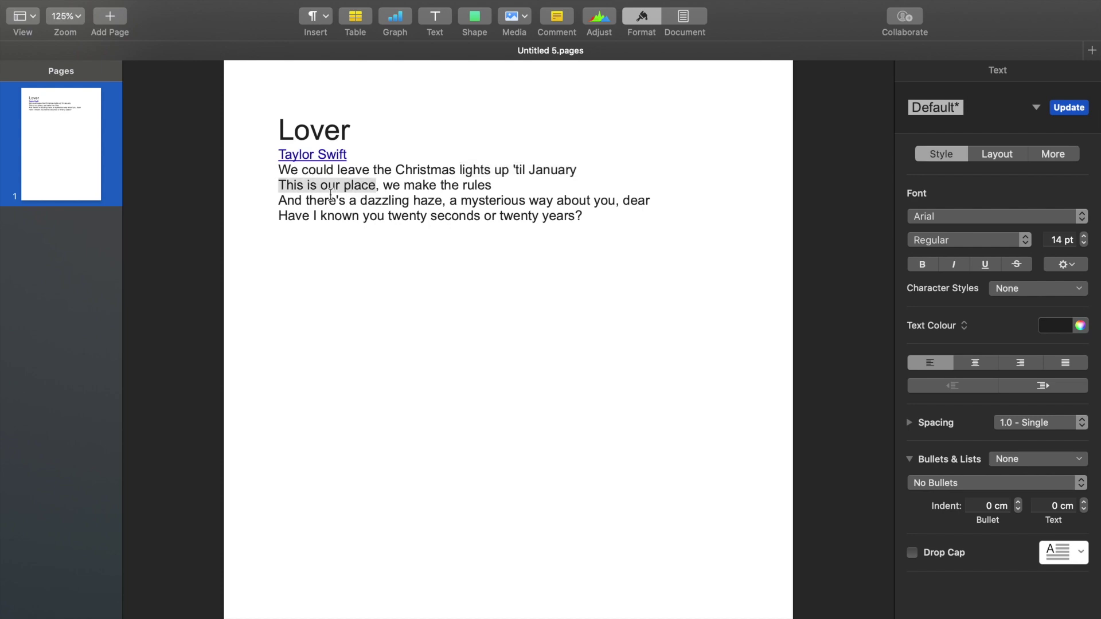
key(super+Tab)
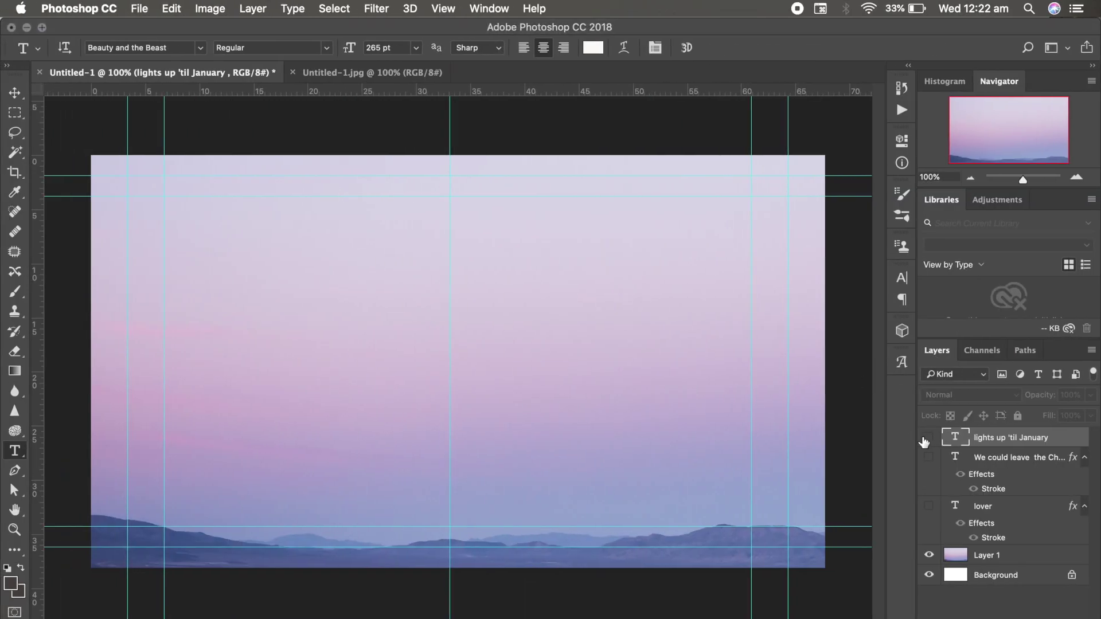
- Paste 'This is our place' as a committed text layer and hide it
click(288, 397)
key(cmd+v)
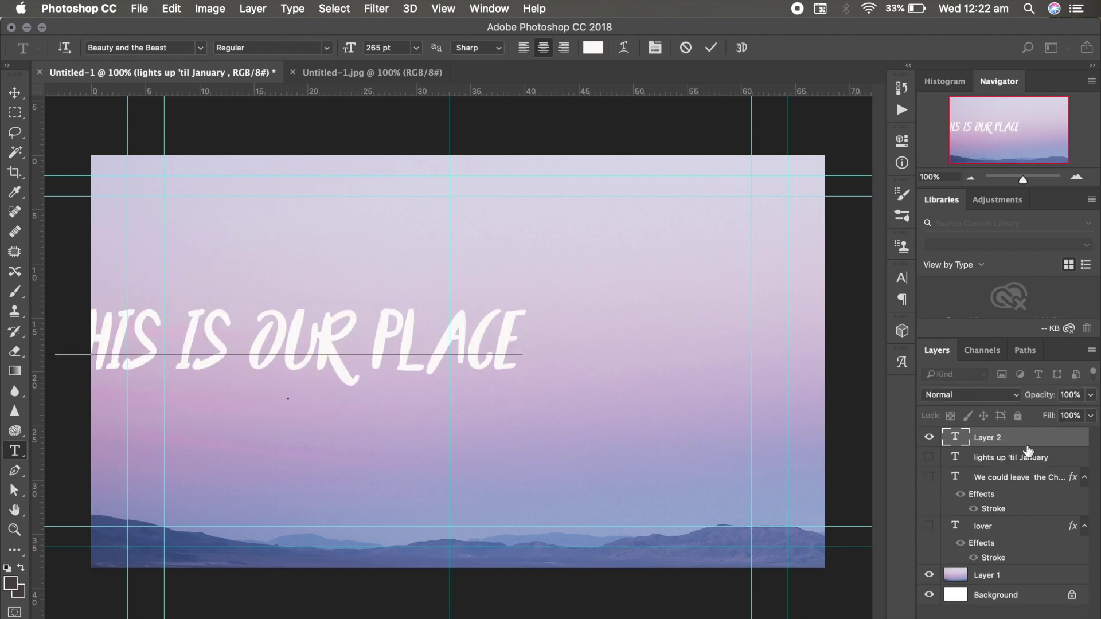
key(super+Return)
click(929, 438)
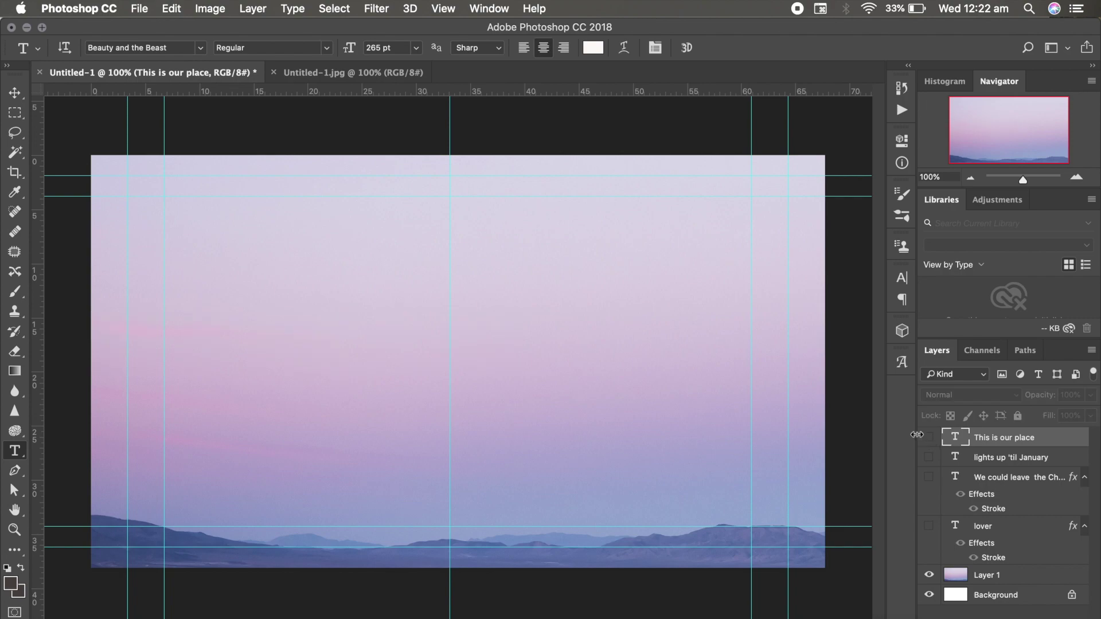
- Copy 'we make the rules' from Pages and paste it as a new text layer
key(super+Tab)
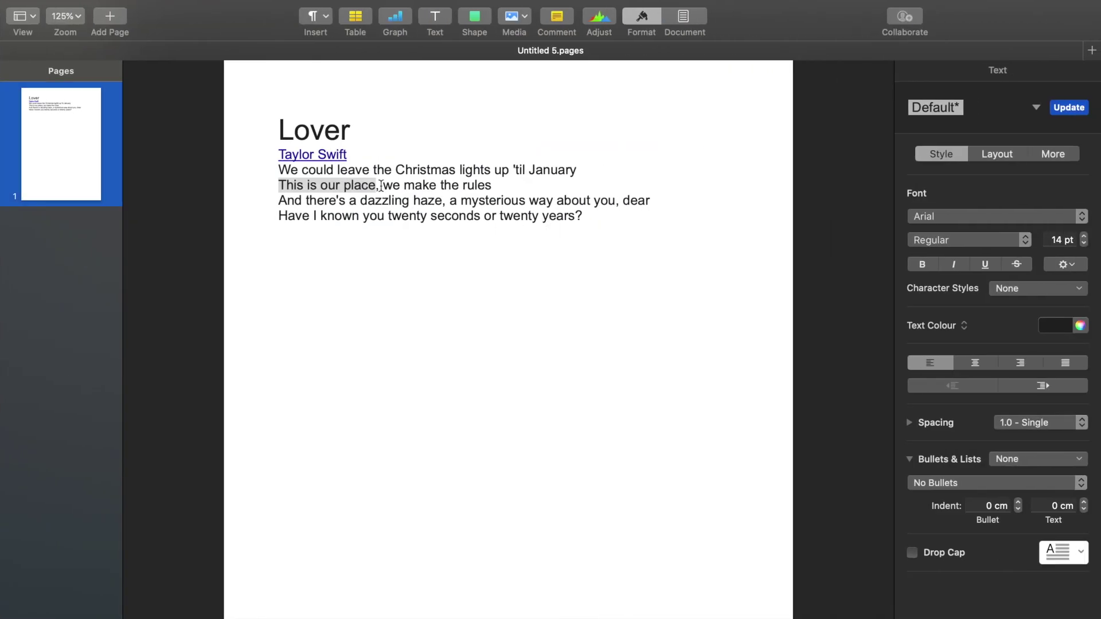
drag(381, 185, 569, 181)
key(super+Tab)
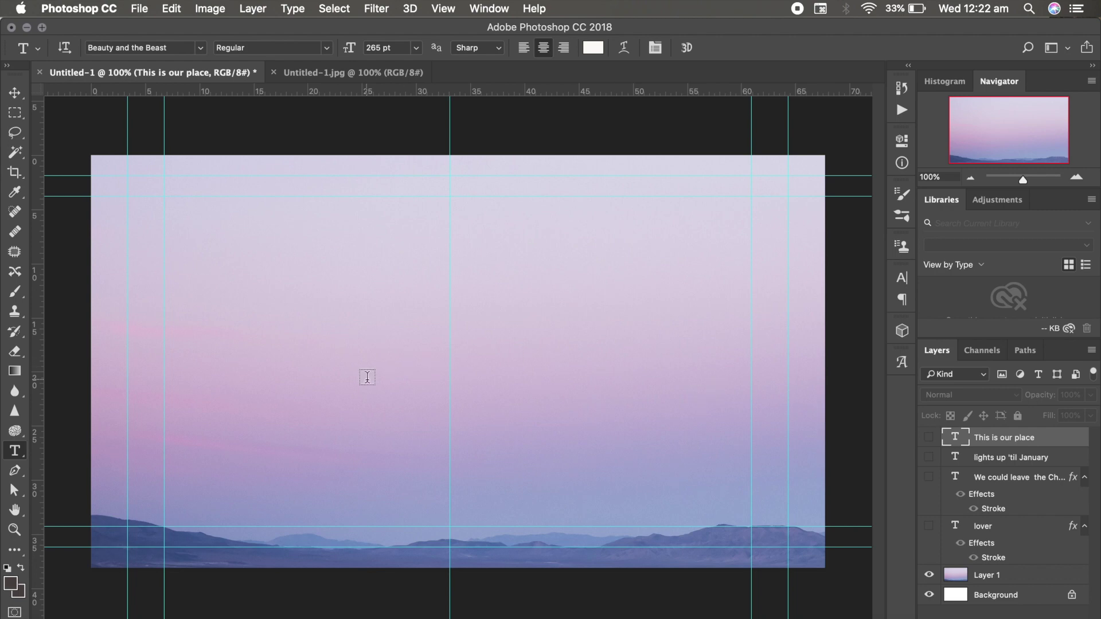
click(274, 372)
key(super+v)
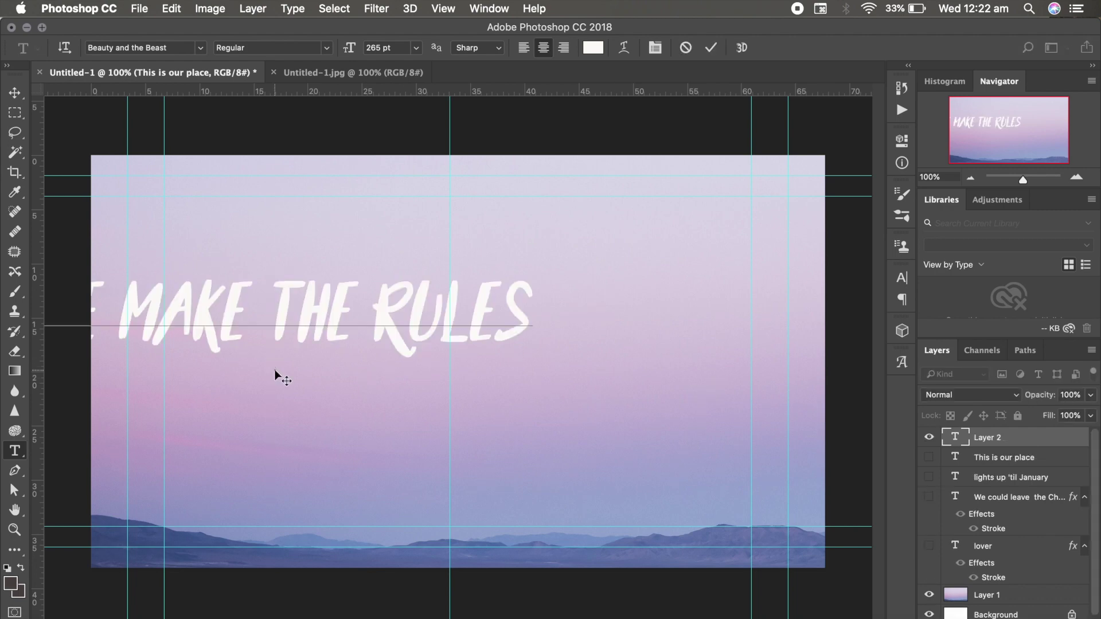
- Copy the phrase "And there's a dazzling haze" from the Pages lyrics
key(super+Tab)
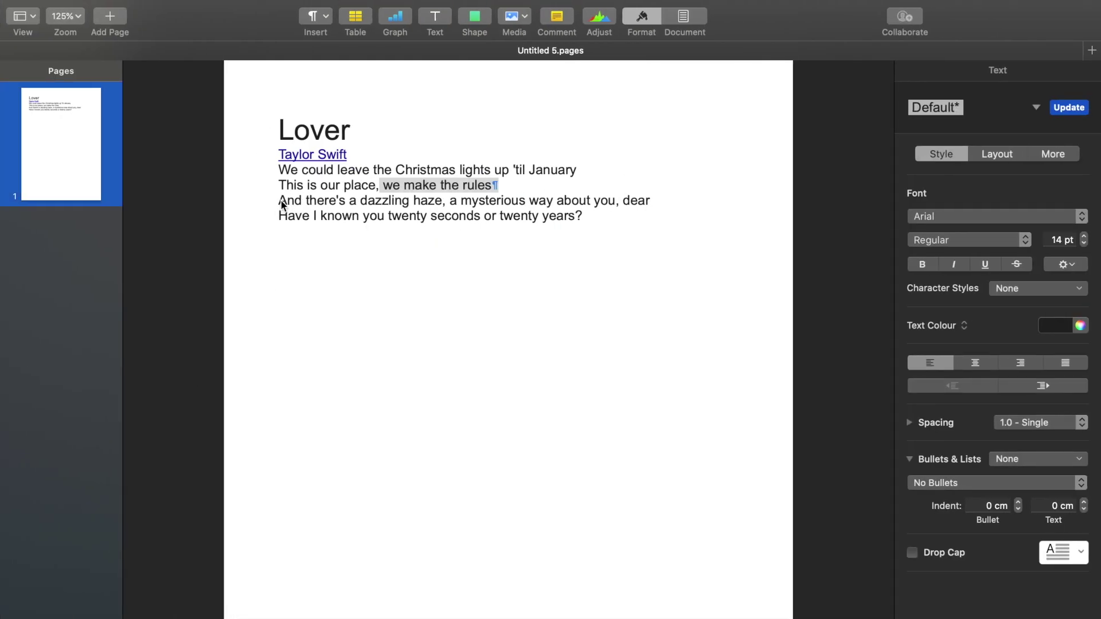
drag(279, 200, 344, 202)
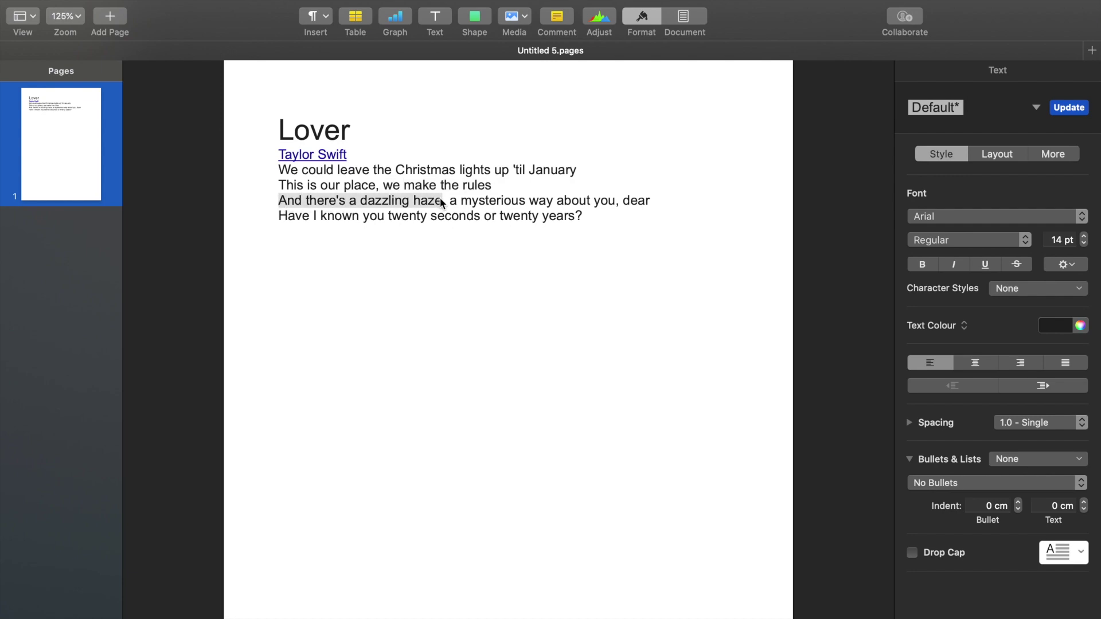
key(super+Tab)
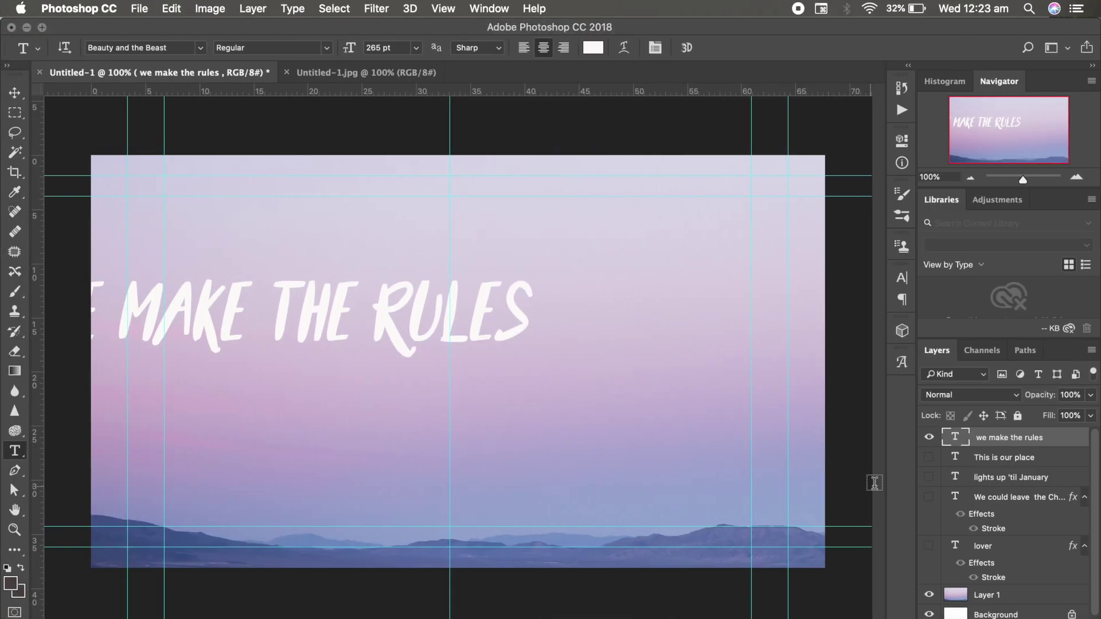
- Hide 'we make the rules' and paste "And there's a dazzling haze" as a new text layer
click(929, 437)
click(218, 343)
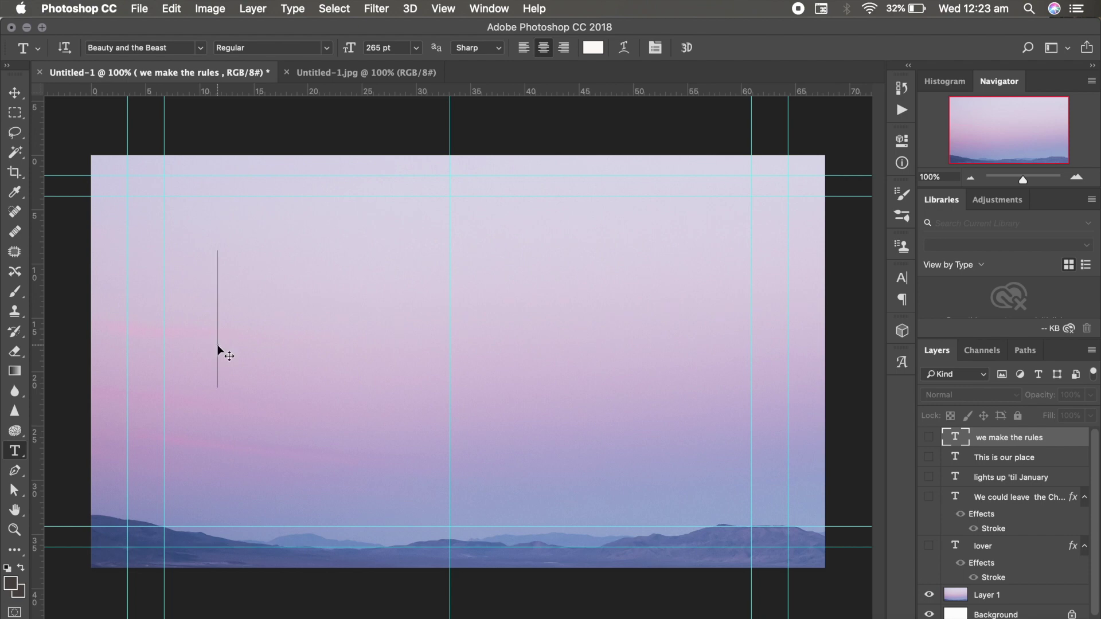
key(super+v)
- Copy 'a mysterious way about you, dear' from Pages and paste it as a new text layer
key(super+Tab)
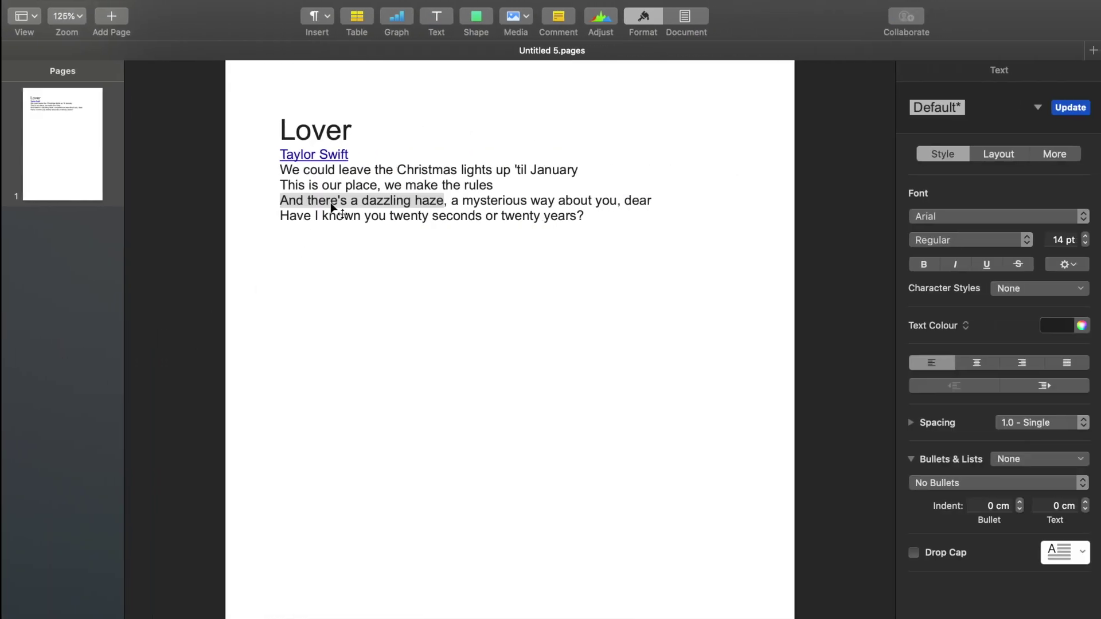
drag(450, 200, 613, 198)
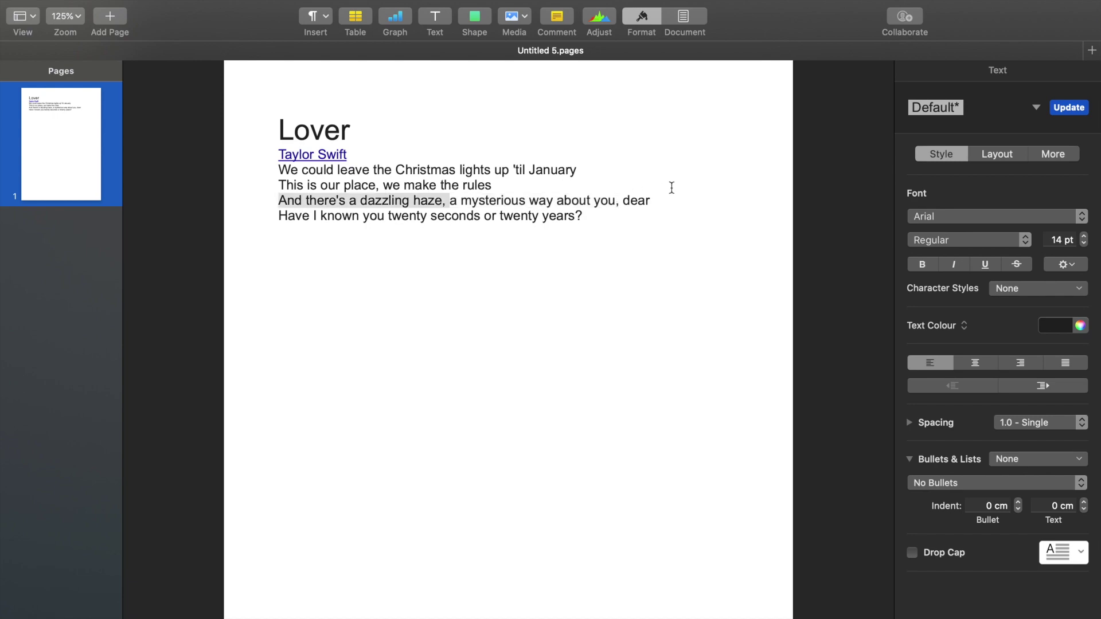
drag(617, 199, 667, 200)
key(ctrl+Left)
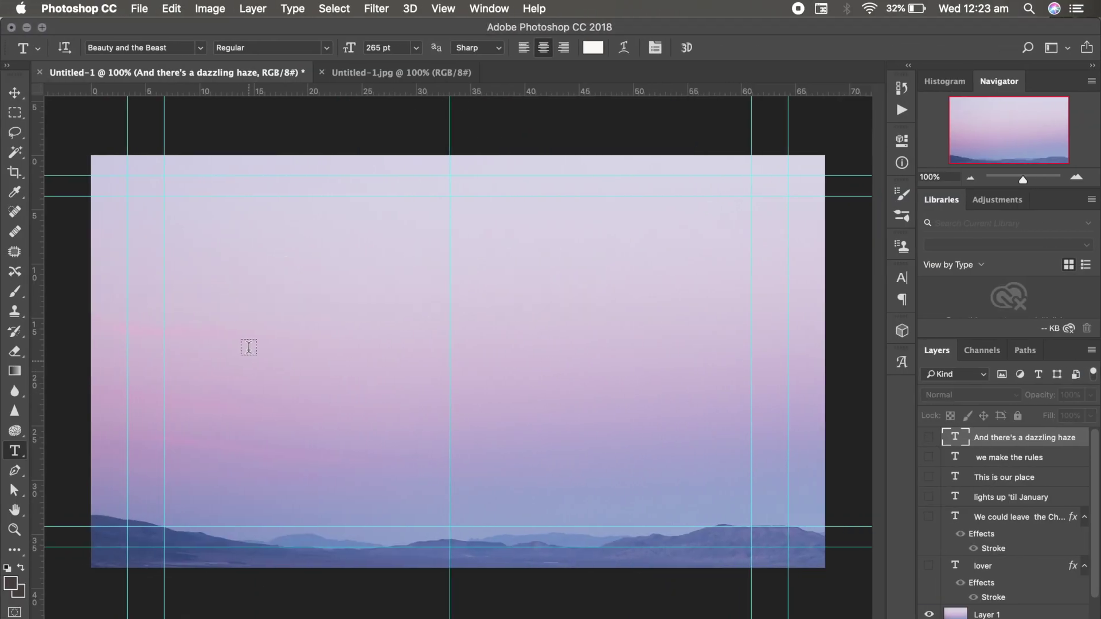
click(242, 344)
key(ctrl+v)
key(ctrl+Right)
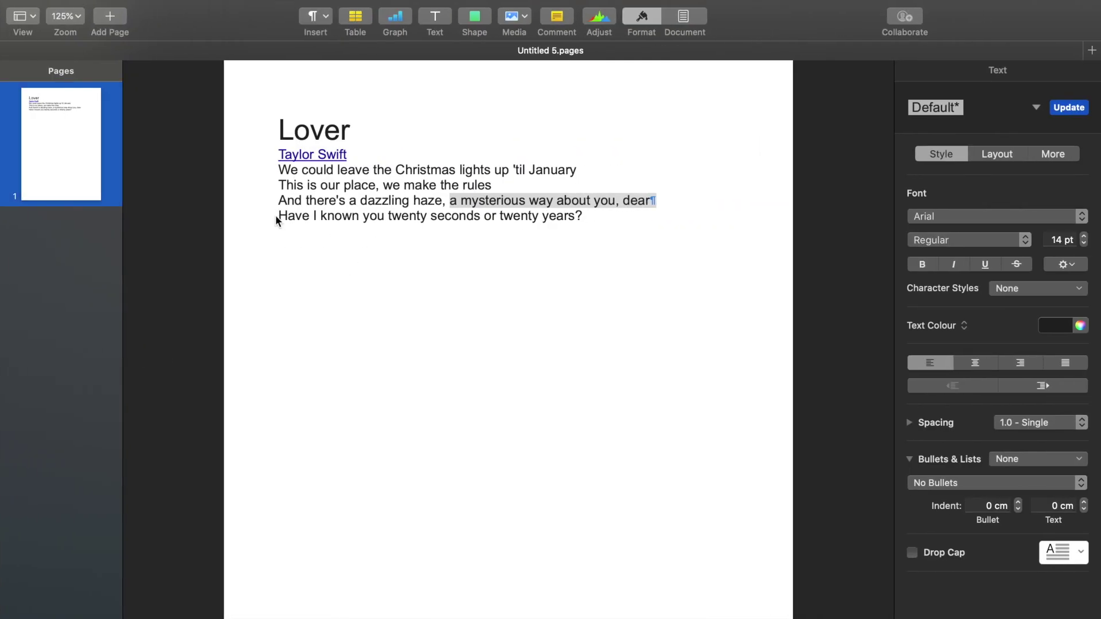
- Copy 'Have I known you twenty seconds' from Pages and paste it as a new text layer
click(278, 219)
drag(357, 224, 452, 219)
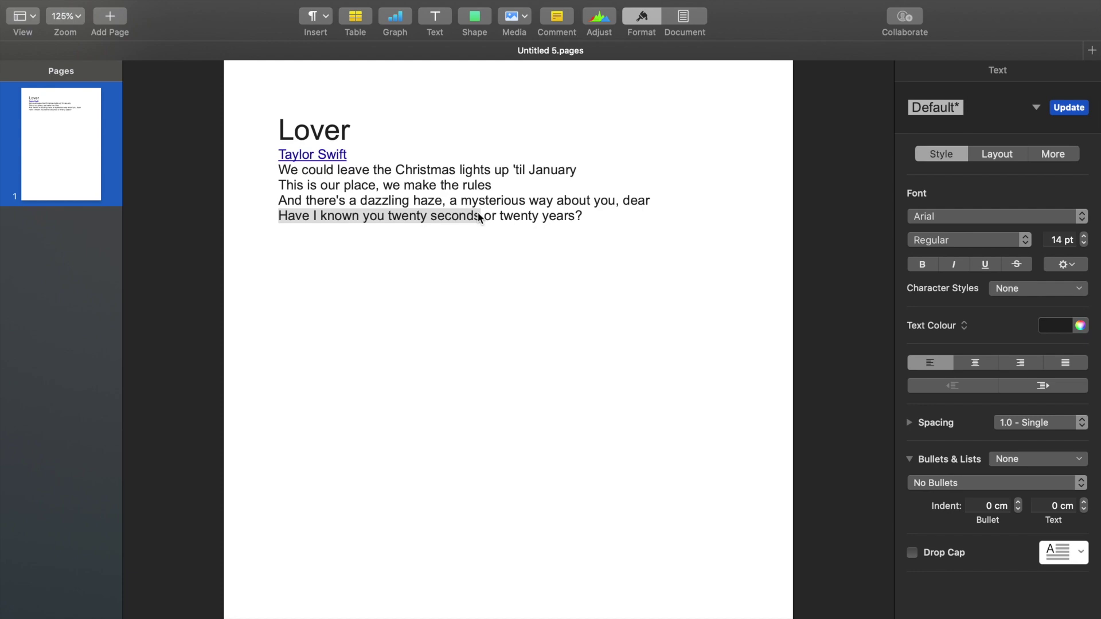
key(ctrl+Left)
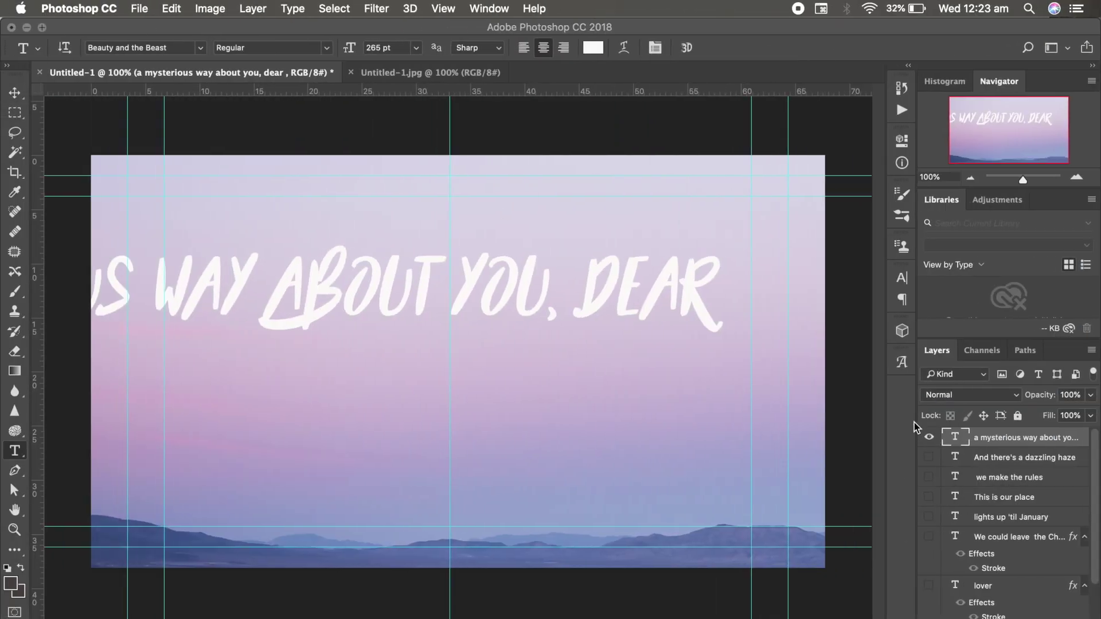
click(214, 381)
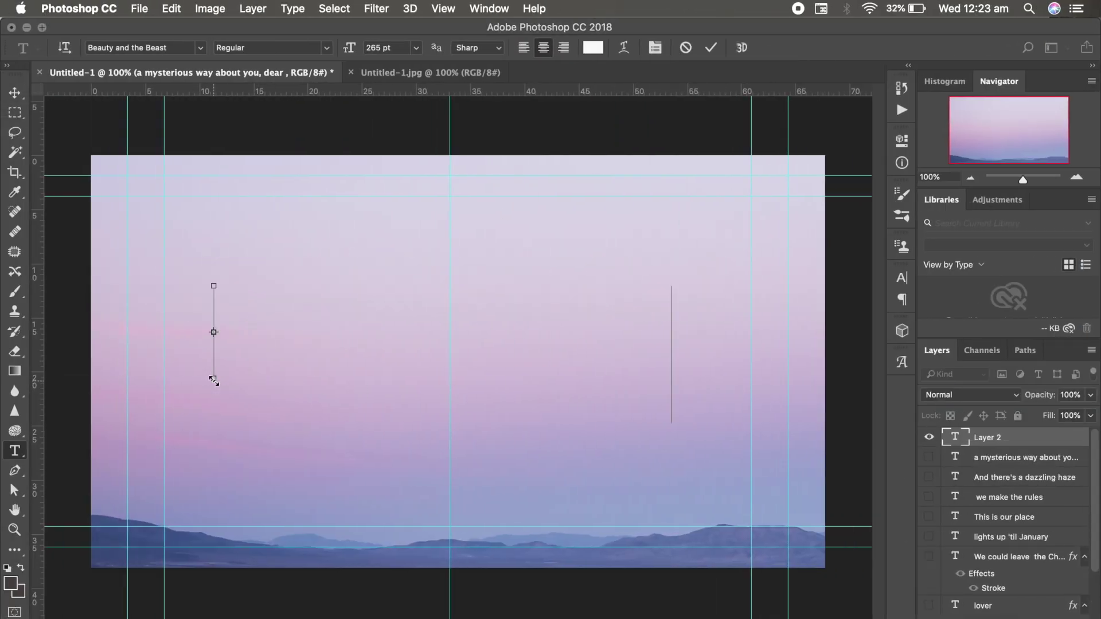
key(ctrl+v)
- Hide the previous lyric and add 'or twenty years?' as a committed text layer
key(ctrl+Right)
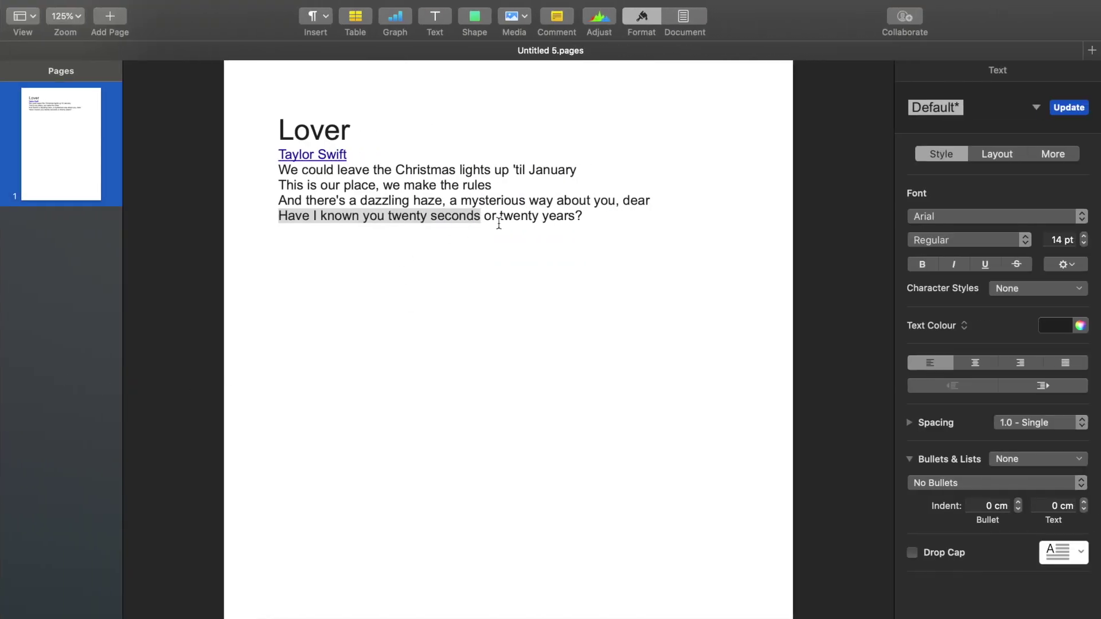
drag(484, 217, 636, 231)
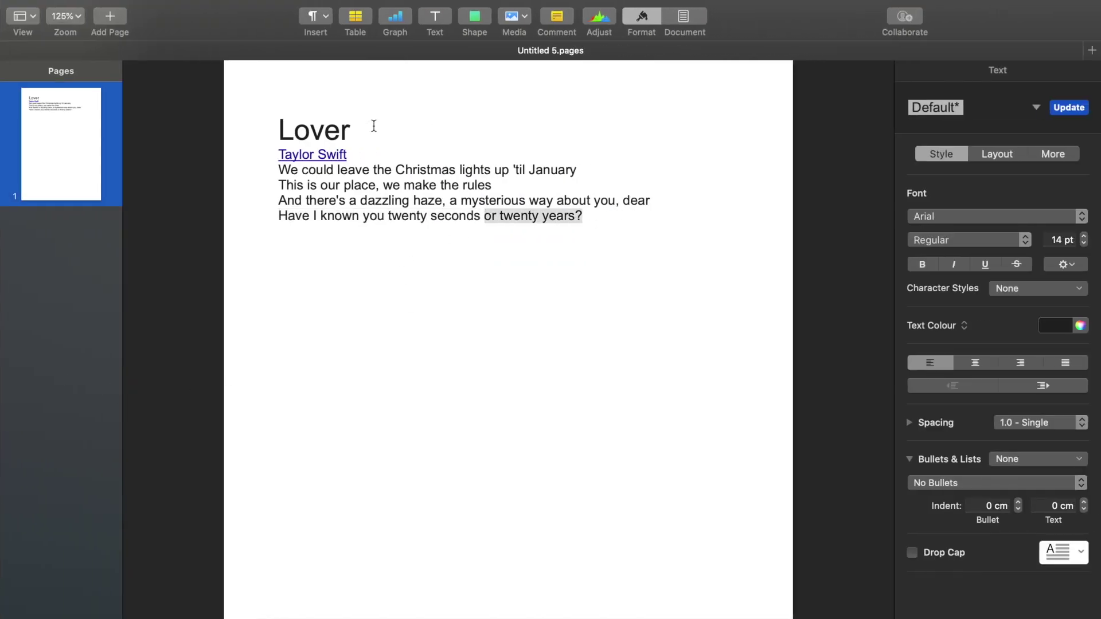
key(ctrl+Left)
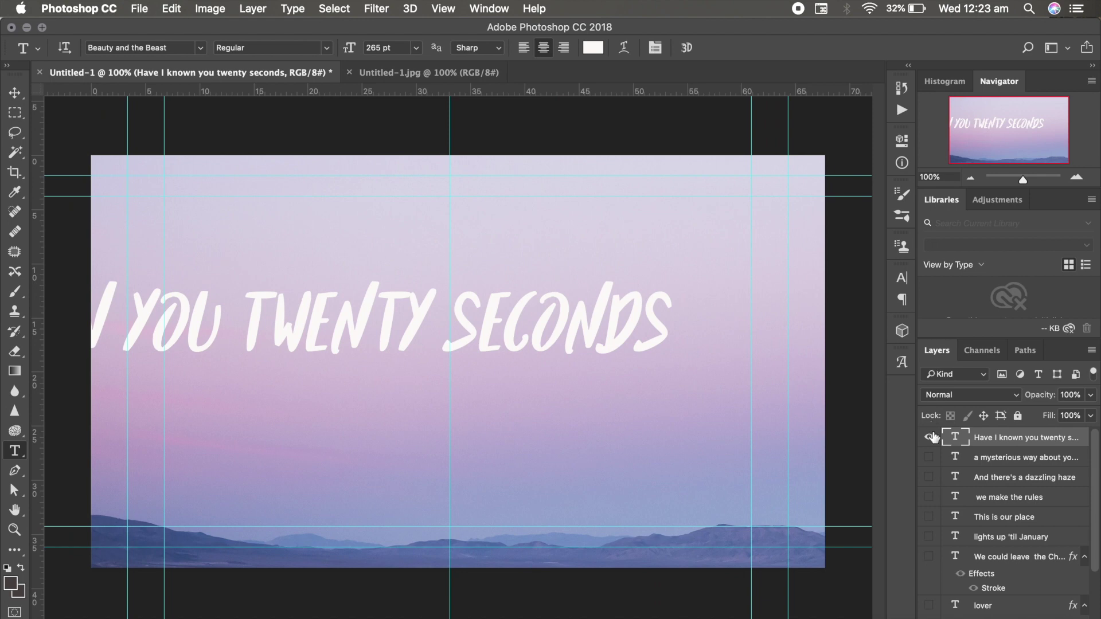
click(928, 437)
click(182, 367)
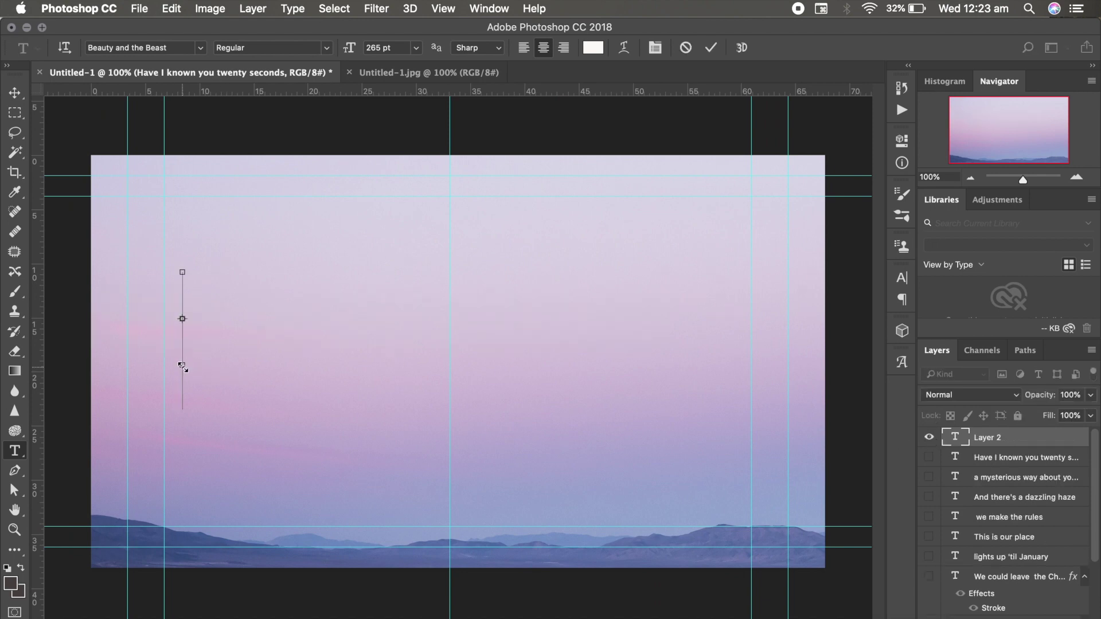
key(super+v)
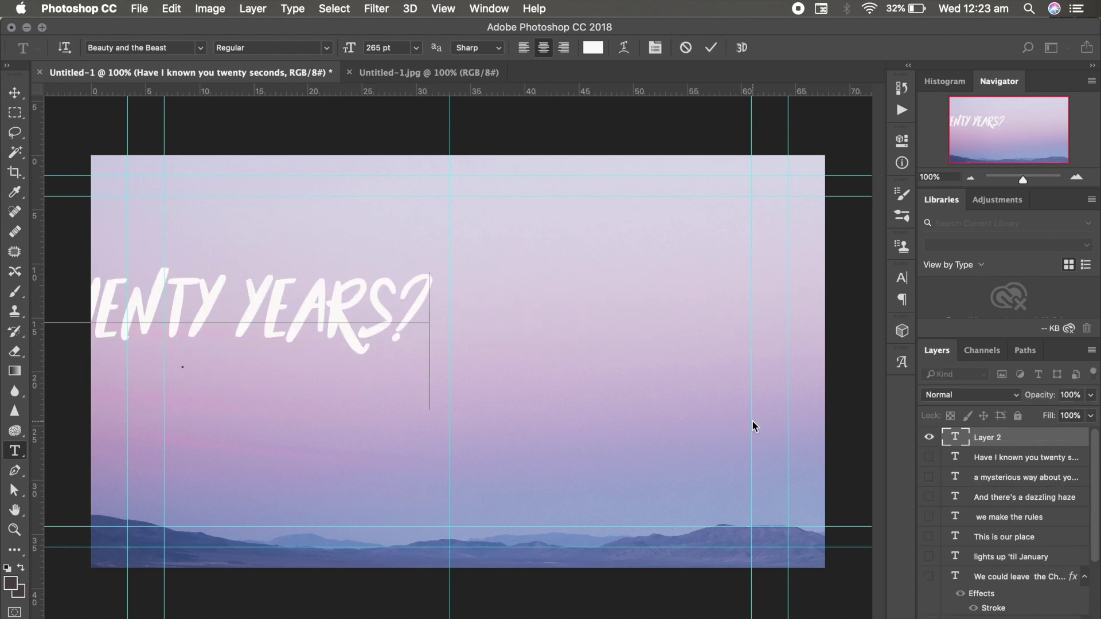
key(super)
key(super+Return)
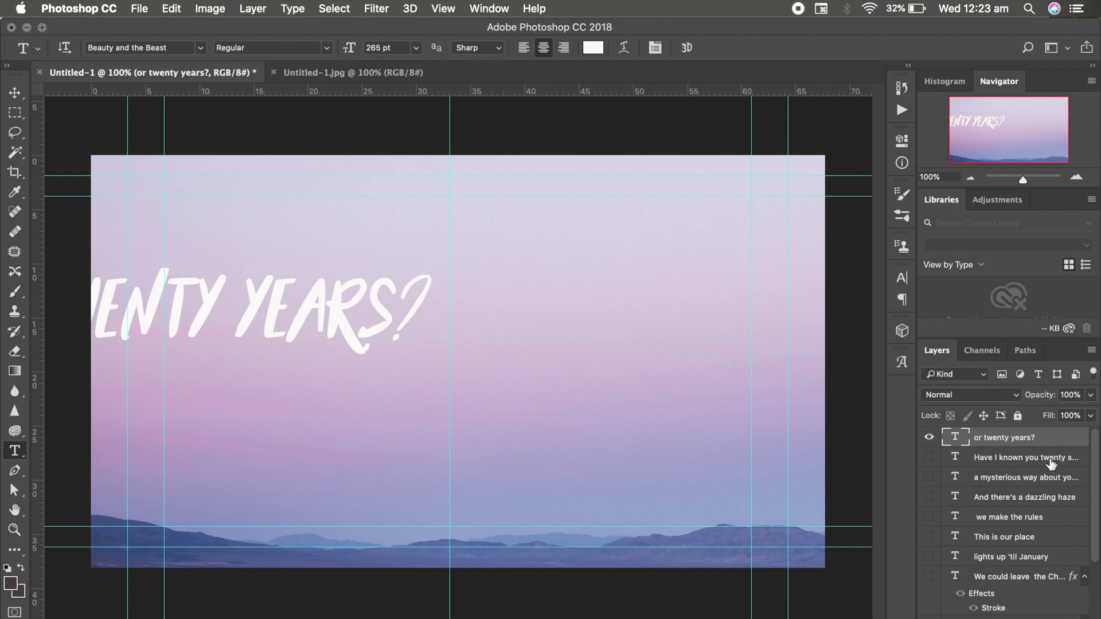
shift+click(1051, 463)
- Paste the copied Stroke layer style onto the six newer lyric layers and nudge 'or twenty years?' toward centre
shift+click(1049, 479)
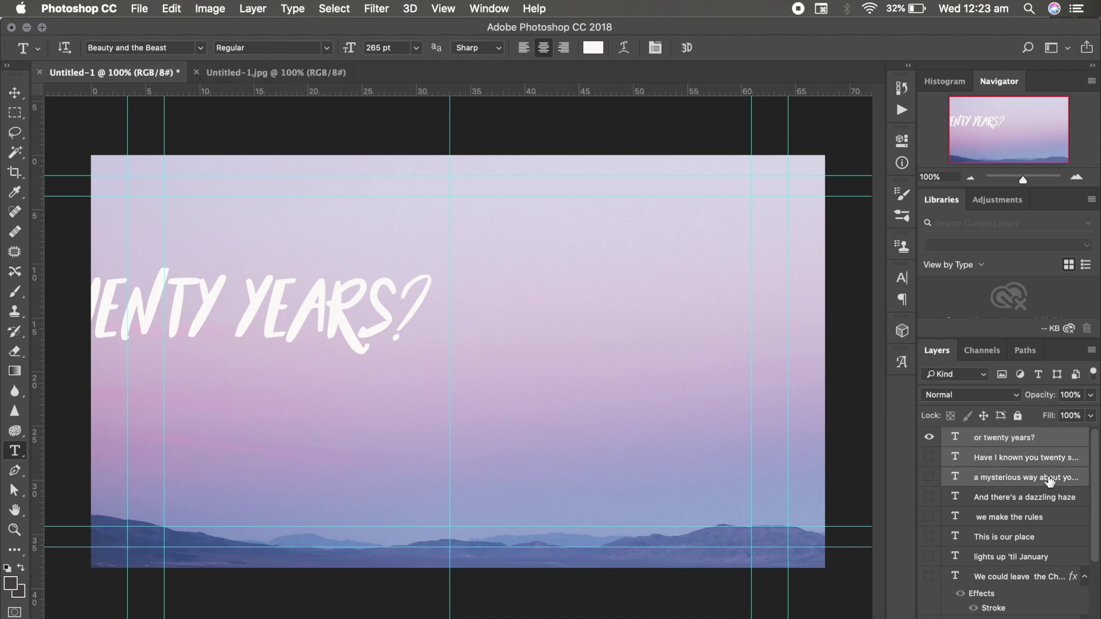
shift+click(1050, 498)
shift+click(1047, 517)
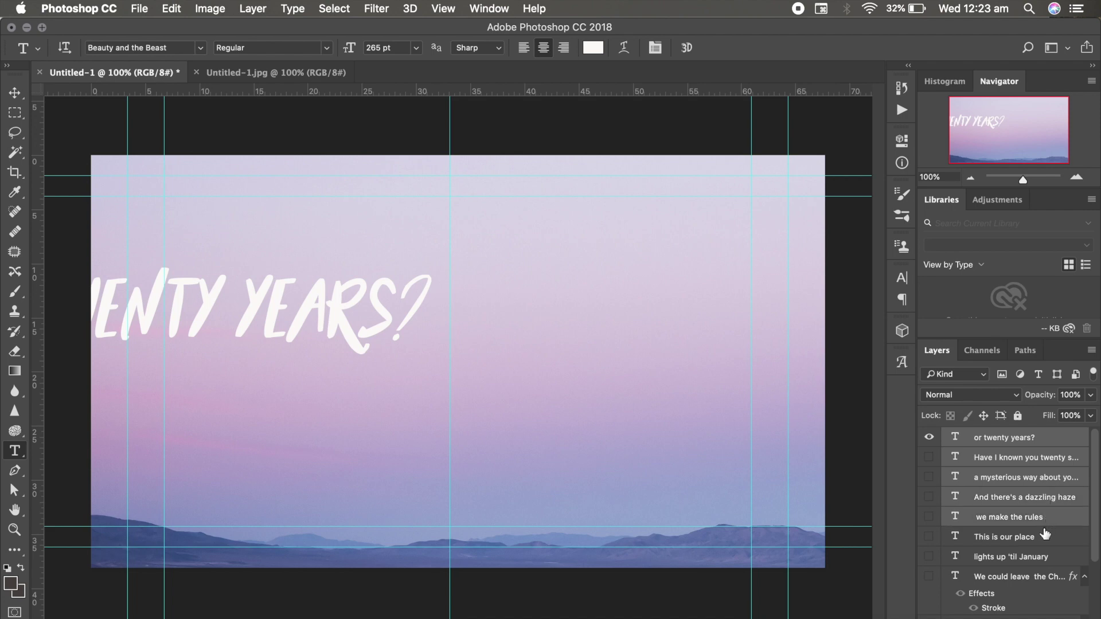
shift+click(1045, 537)
shift+click(1043, 556)
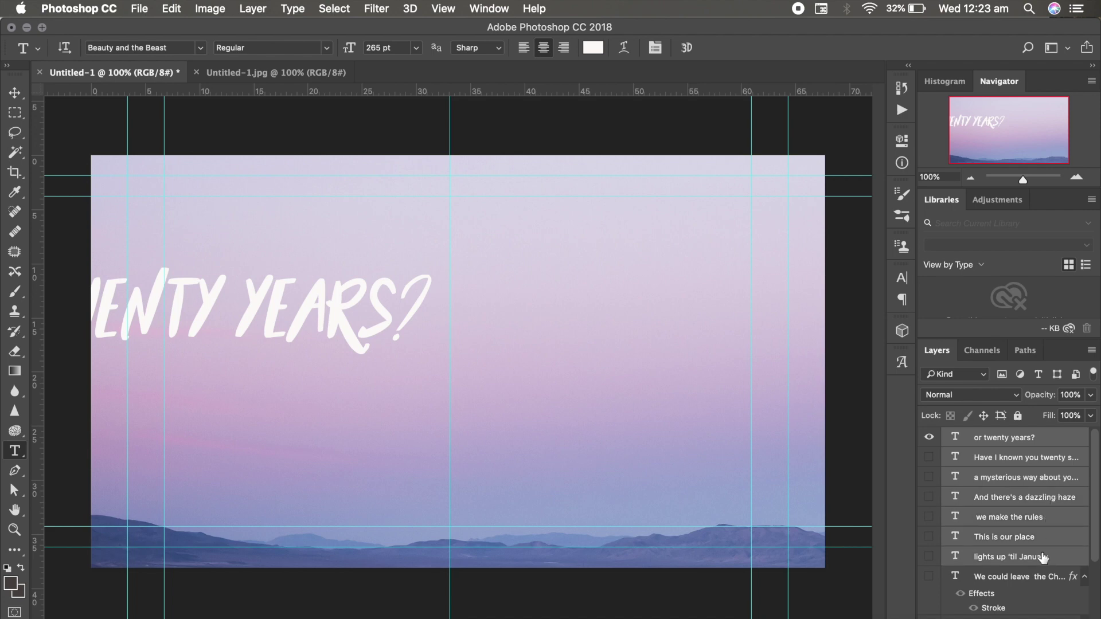
right_click(1043, 557)
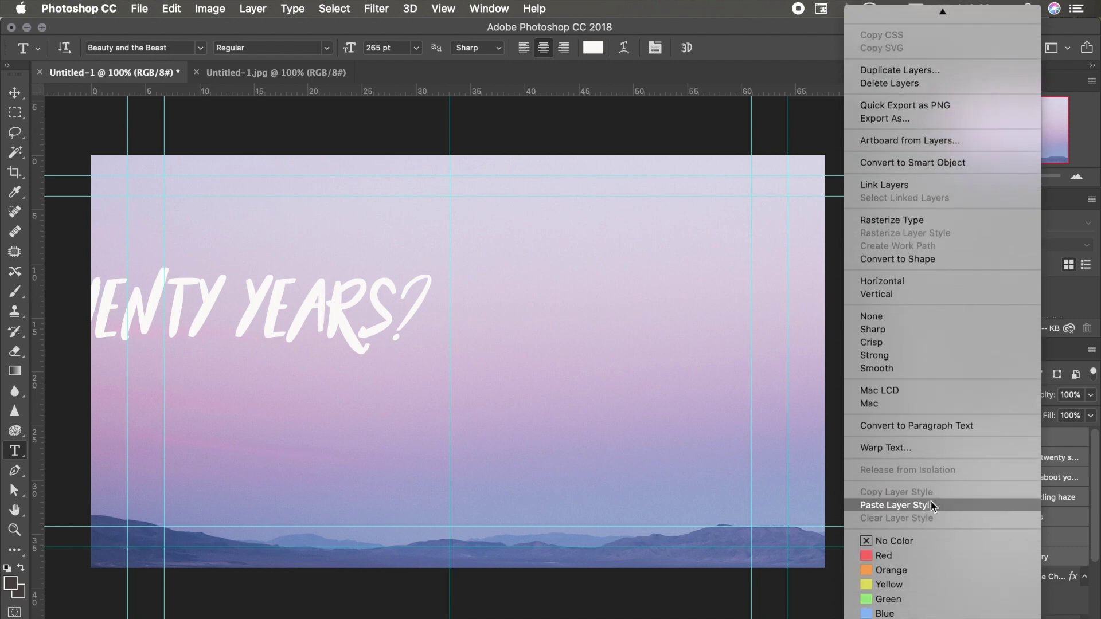
click(931, 504)
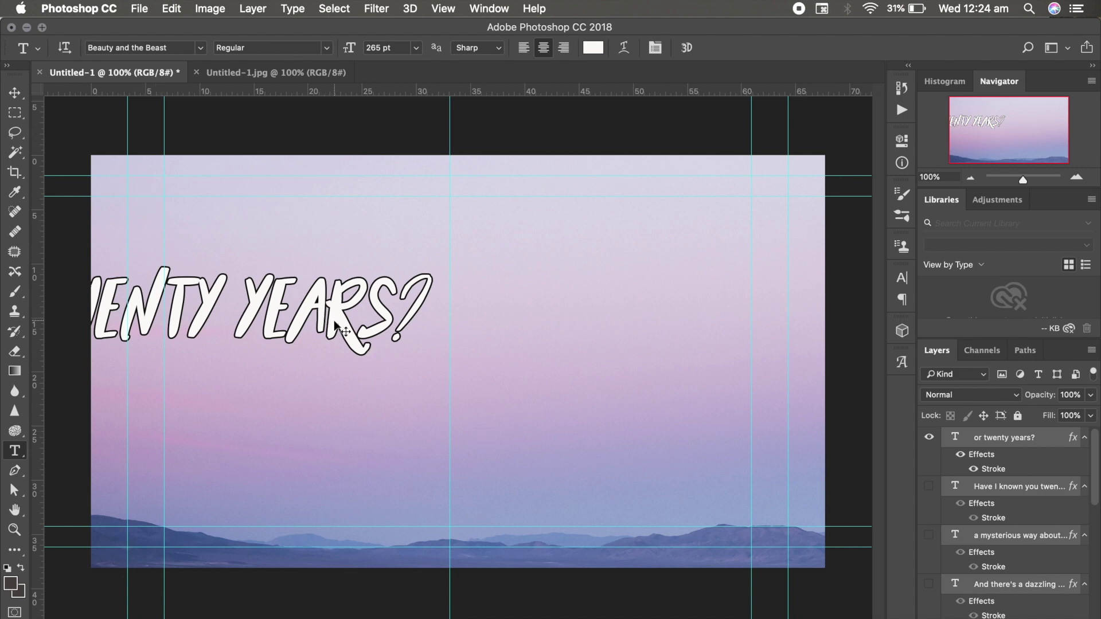
drag(647, 358, 624, 361)
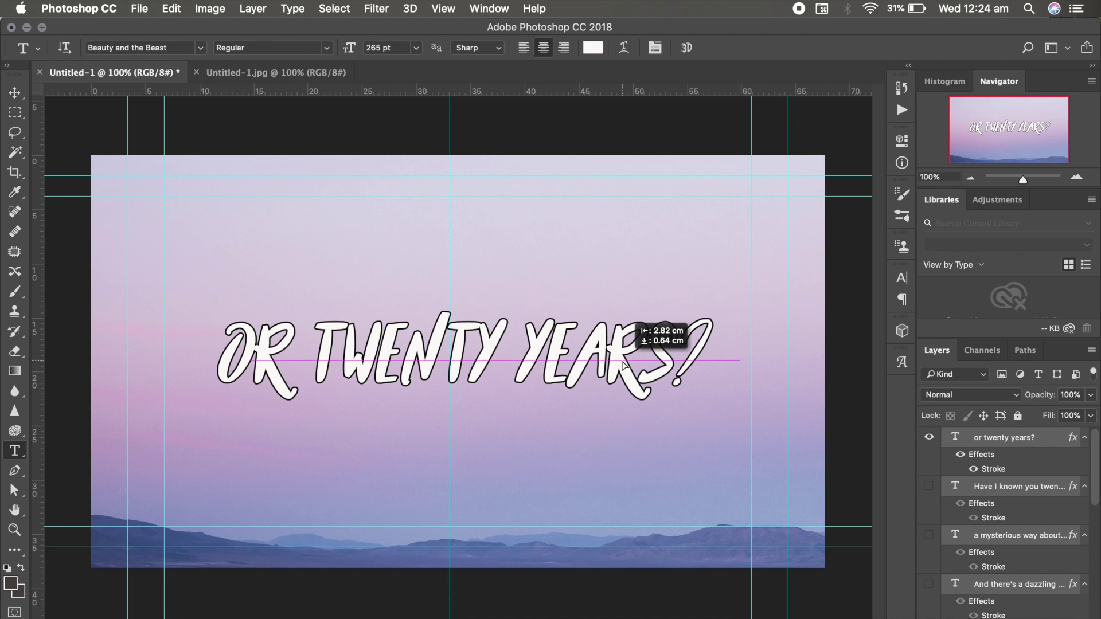
- Hide 'or twenty years?', show 'Have I known you twenty seconds', break it after YOU and centre it
drag(624, 362, 629, 359)
click(928, 437)
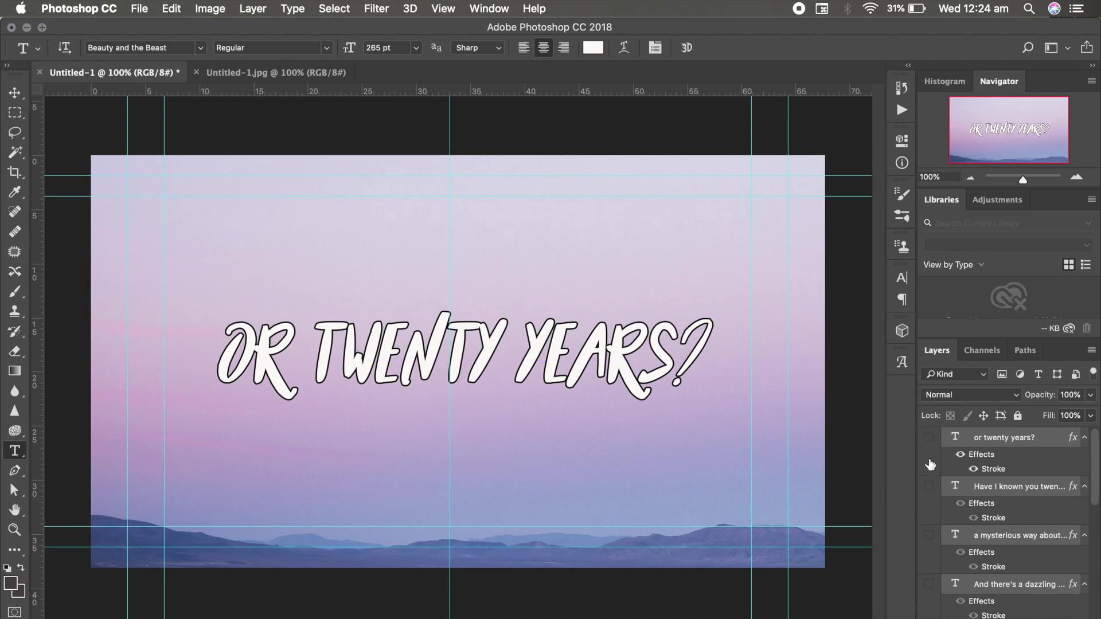
click(929, 487)
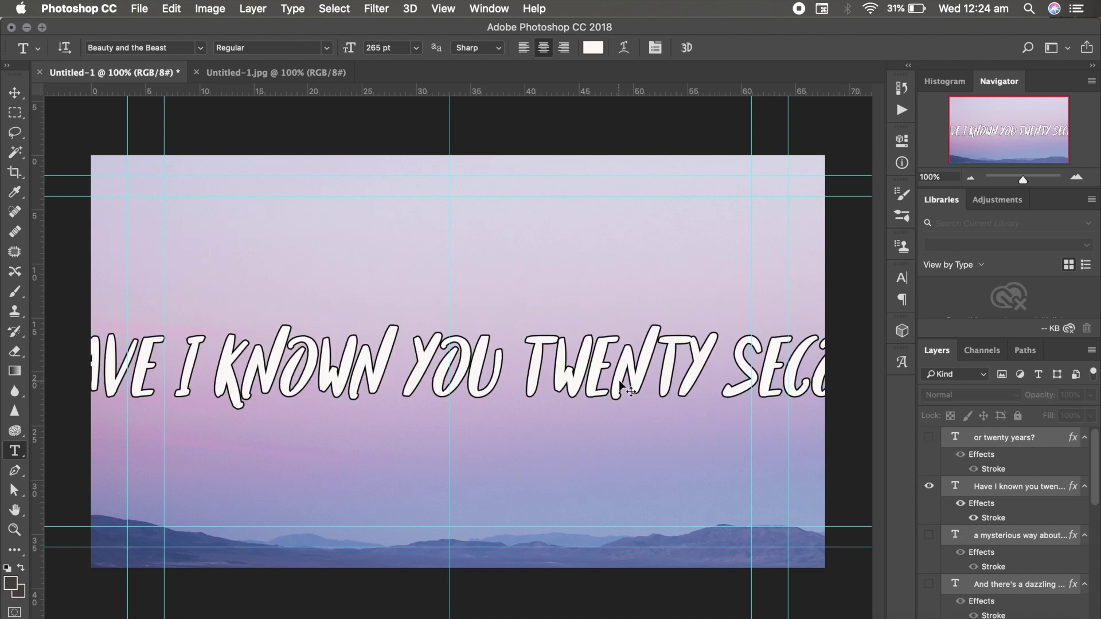
click(517, 381)
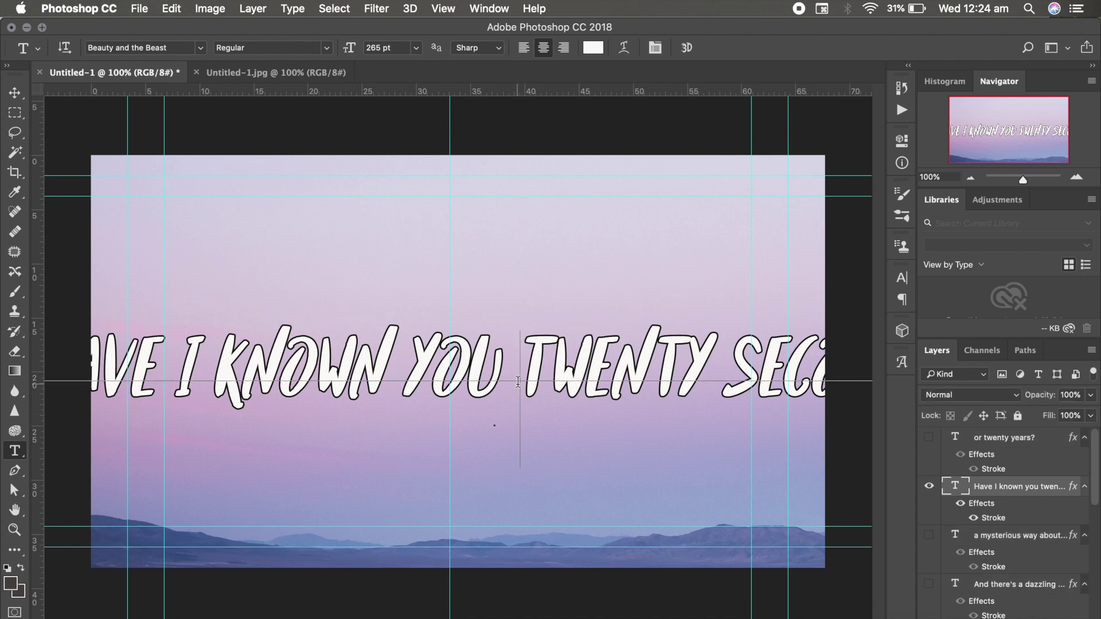
key(Return)
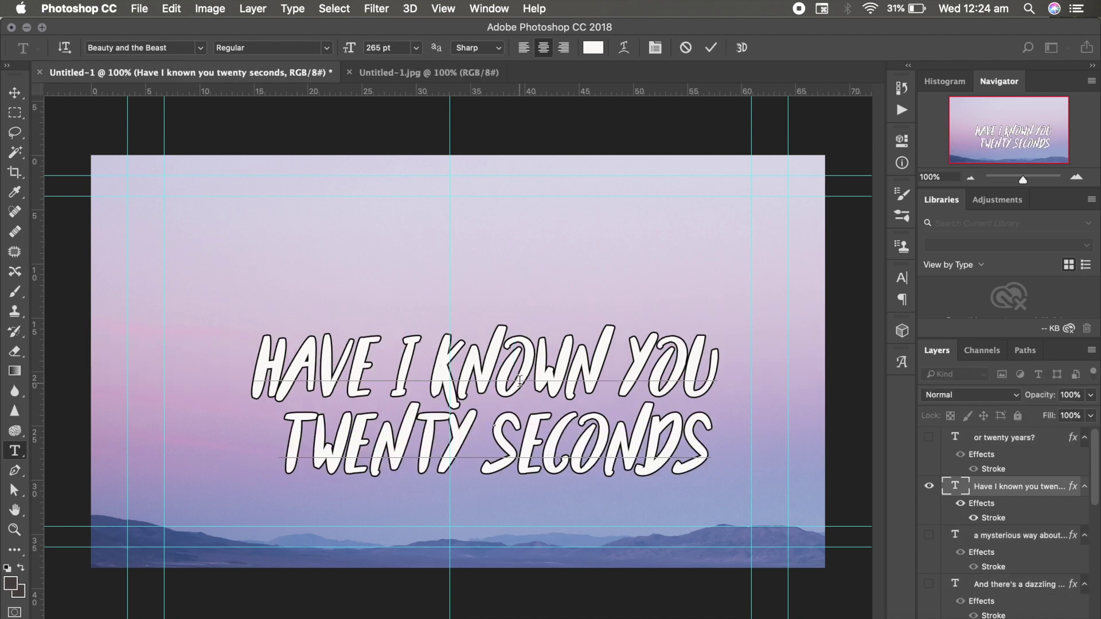
key(ctrl)
mouse_move(497, 370)
mouse_down()
mouse_move(453, 335)
mouse_move(524, 316)
mouse_up()
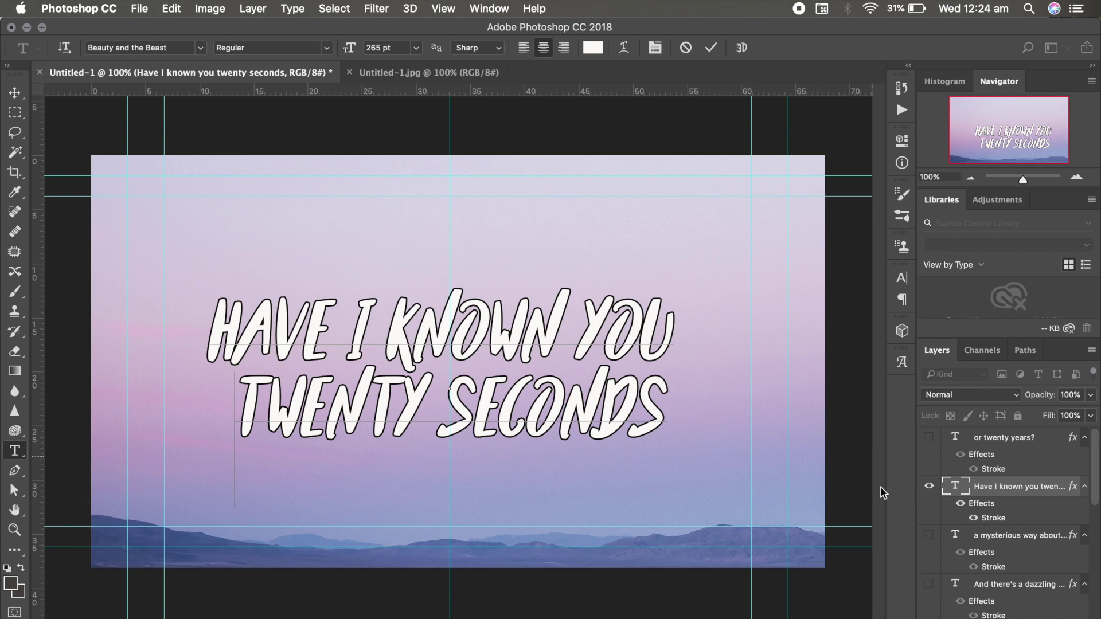
- Show 'a mysterious way about you, dear', break it before ABOUT, and move it to centre
click(932, 489)
click(930, 488)
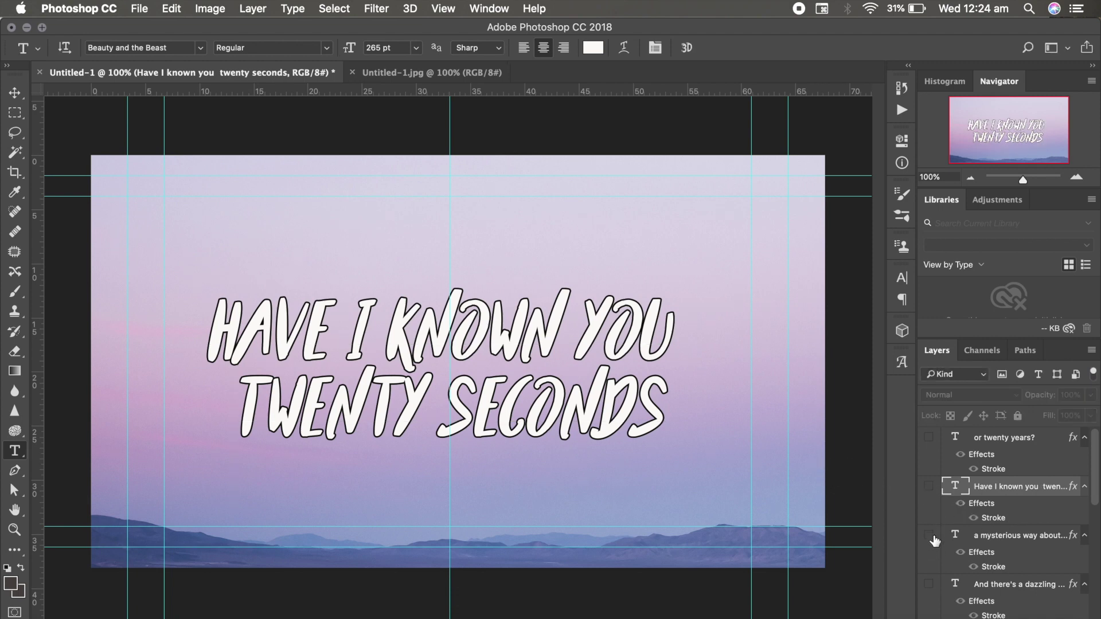
click(929, 537)
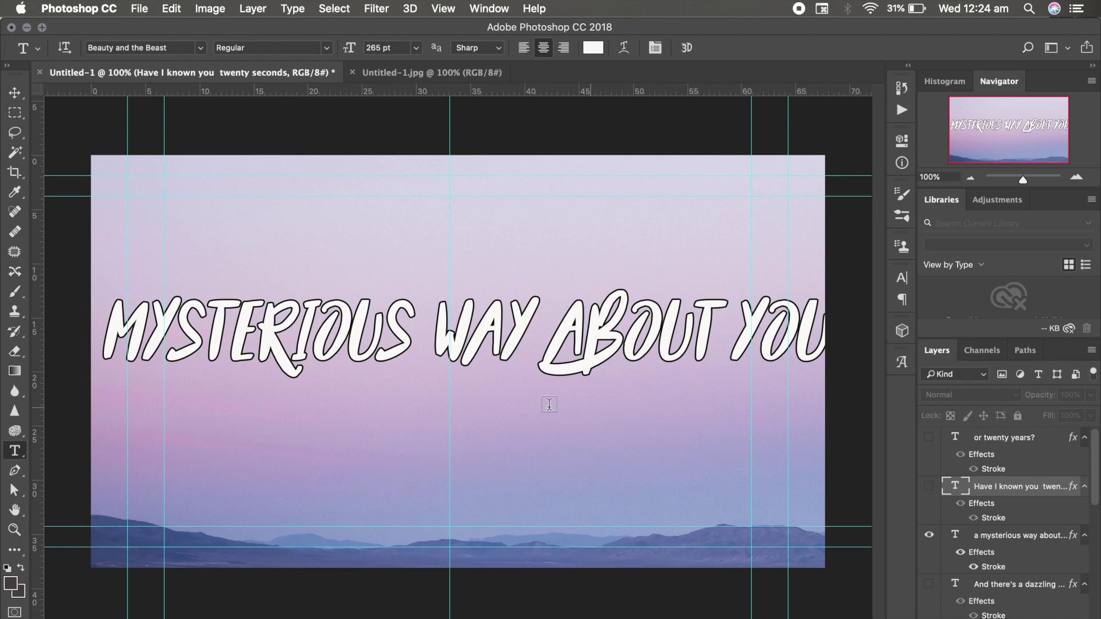
click(543, 346)
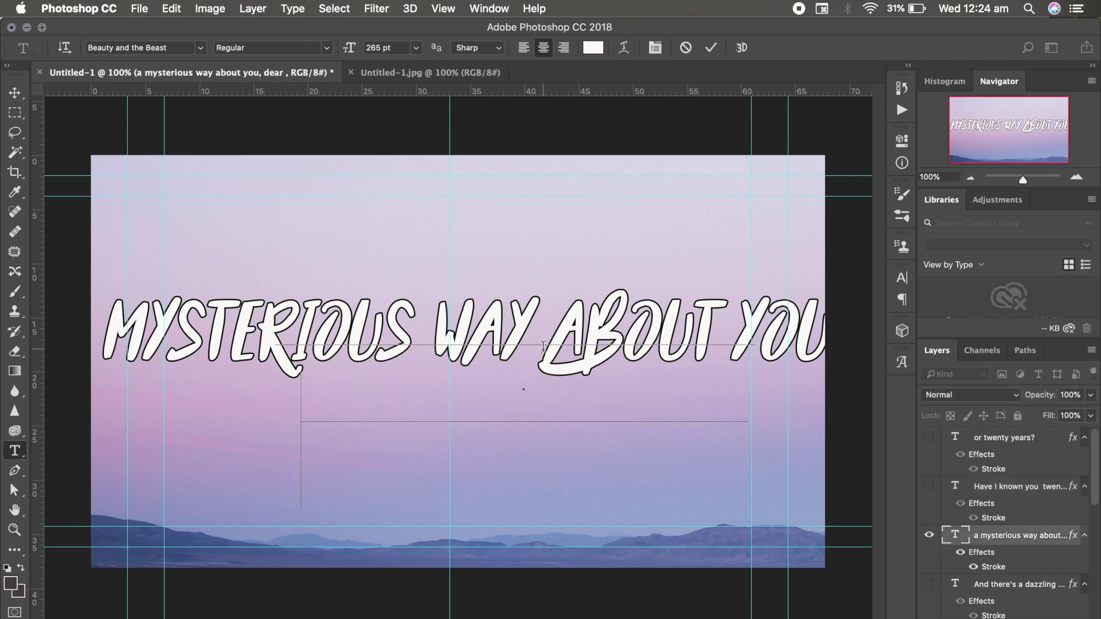
key(Return)
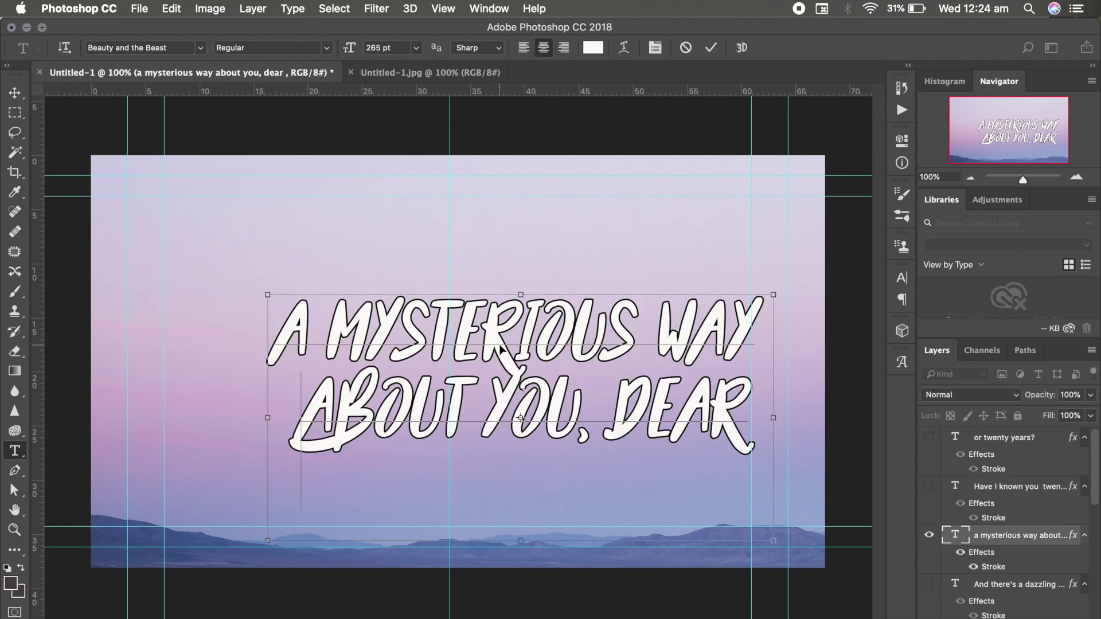
drag(477, 346, 412, 319)
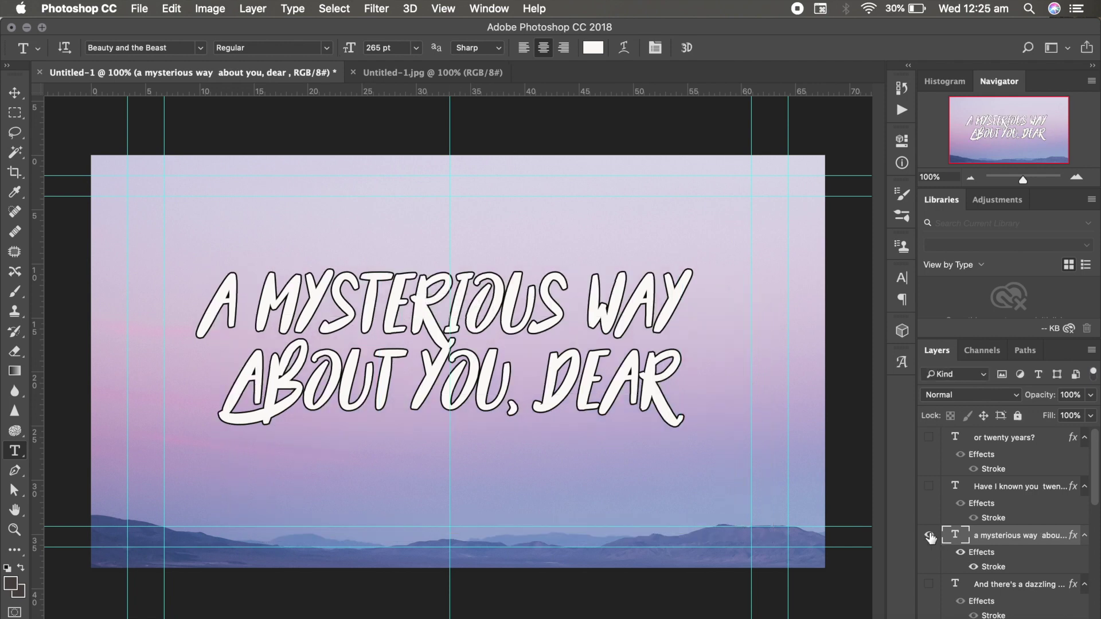
- Hide the mysterious way lyric and show "And there's a dazzling haze" for editing
click(929, 535)
scroll(930, 538, down, 3)
click(929, 492)
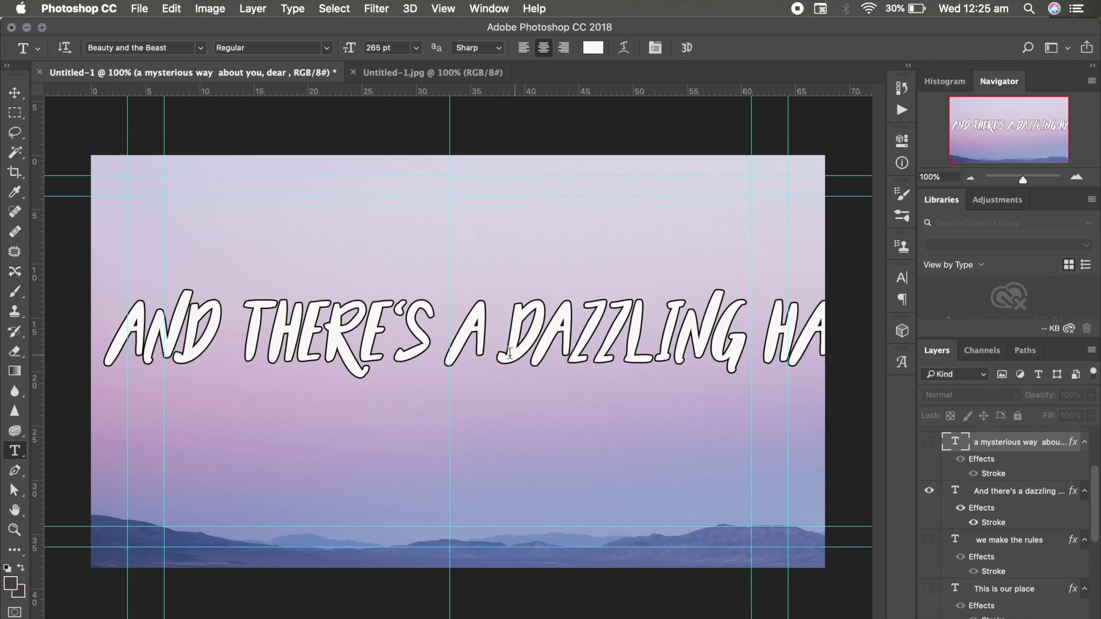
click(498, 349)
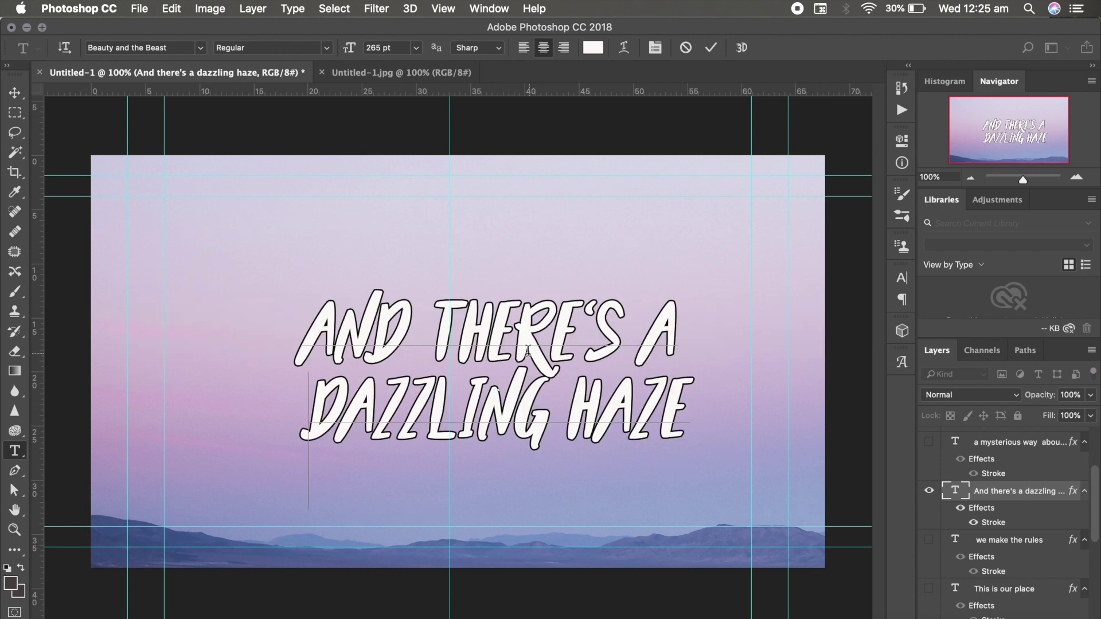
- Give "And there's a dazzling haze" 227 pt leading and move it to the photo's centre
double_click(509, 349)
key(ctrl+a)
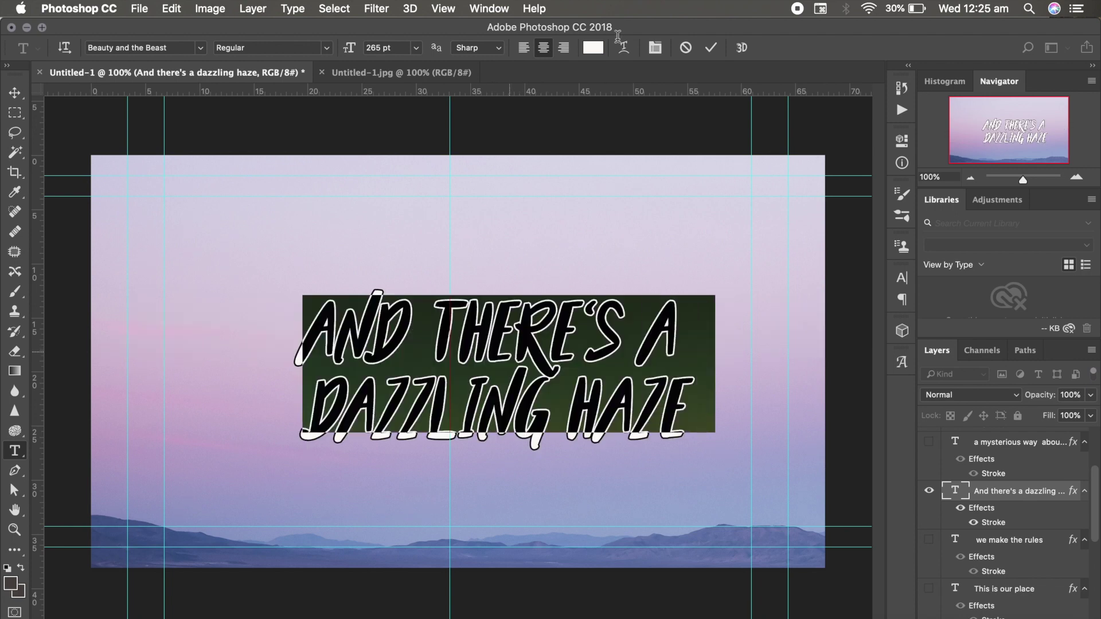
key(ctrl+t)
drag(805, 328, 820, 318)
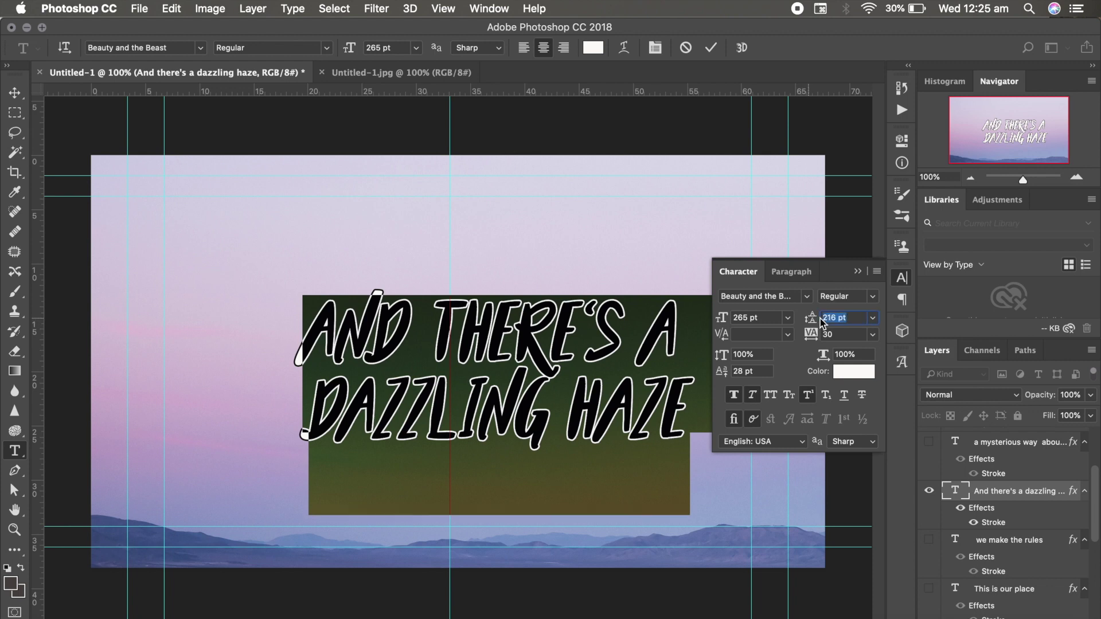
text(227)
key(Return)
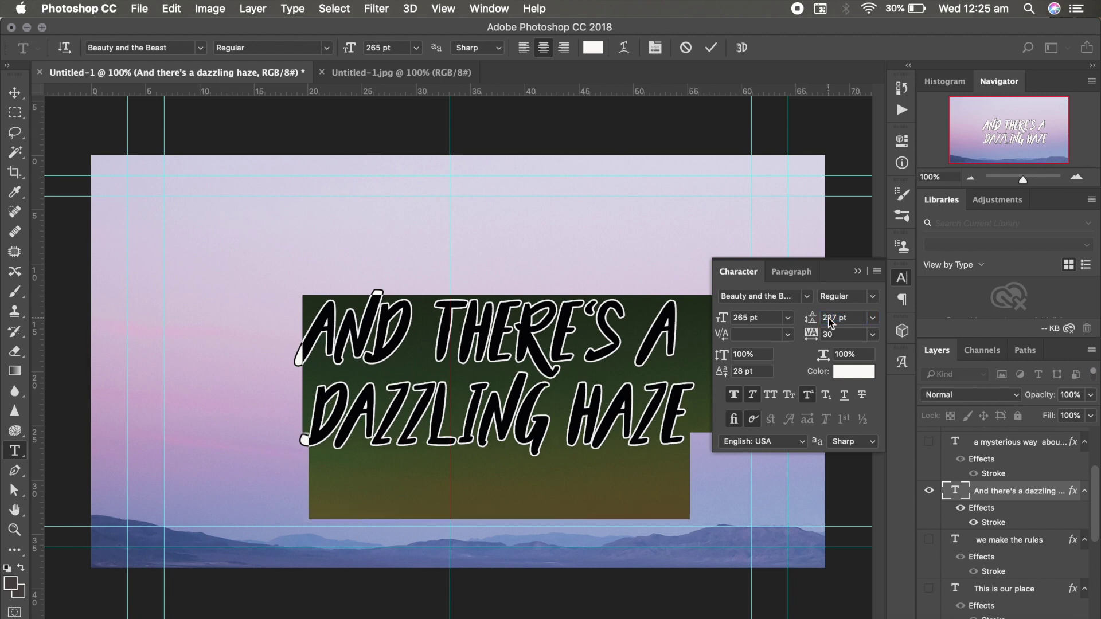
click(858, 272)
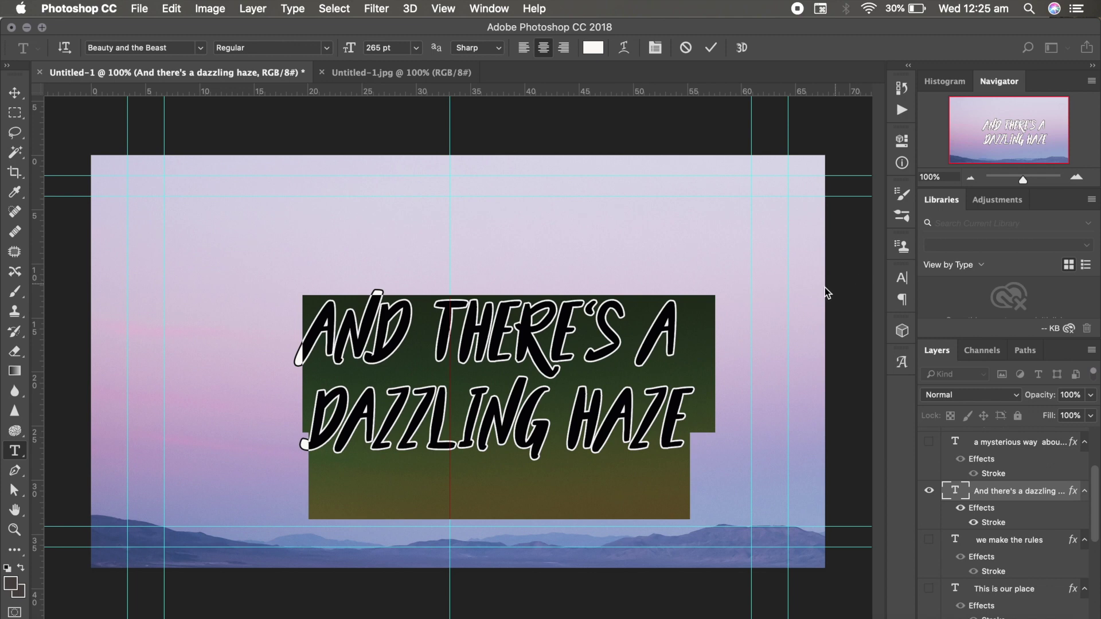
click(745, 349)
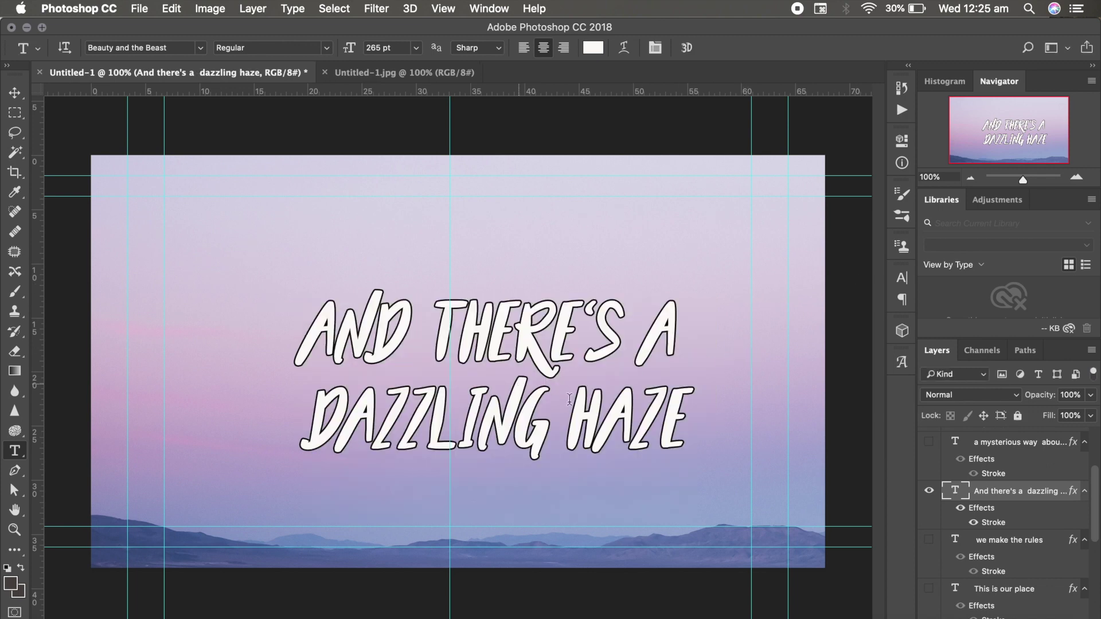
drag(511, 431, 474, 419)
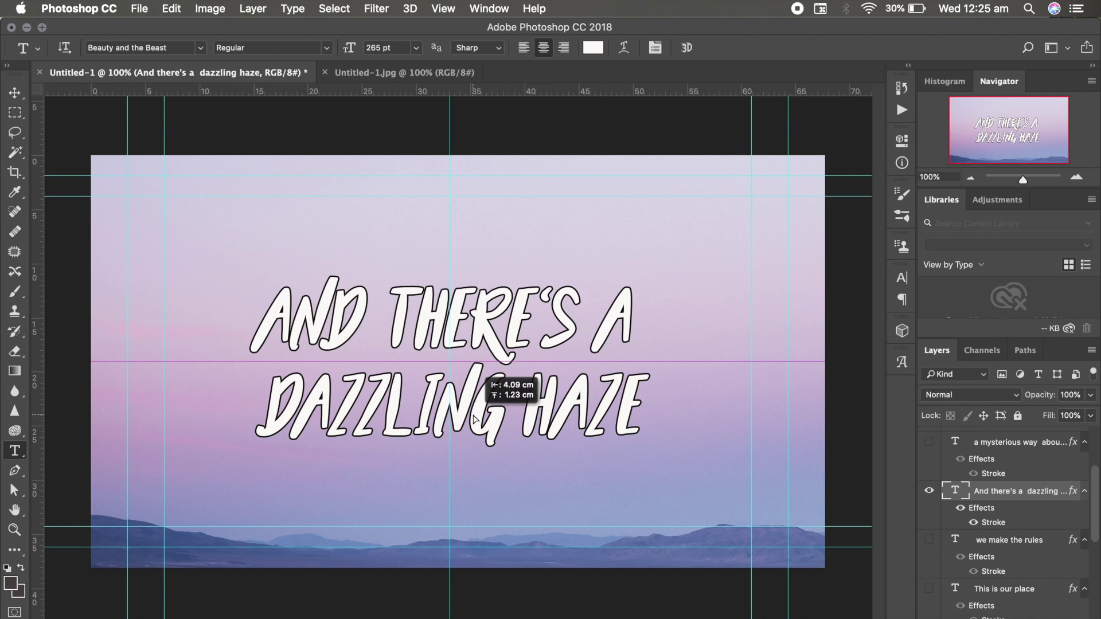
- Centre the 'we make the rules' lyric on the canvas, then hide it
click(929, 492)
scroll(933, 497, down, 2)
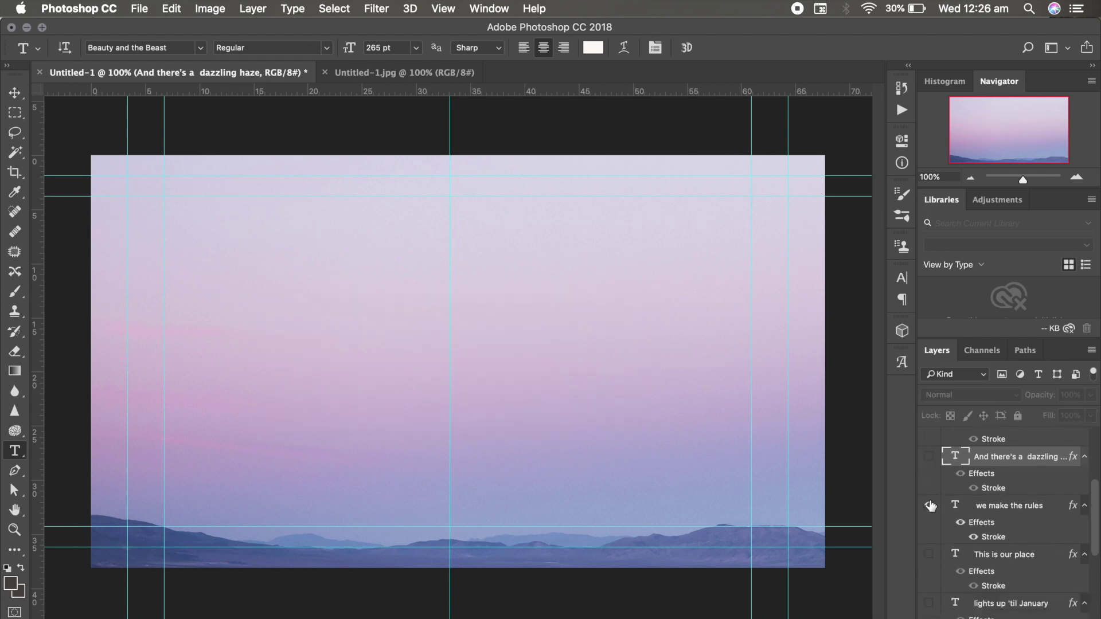
click(929, 505)
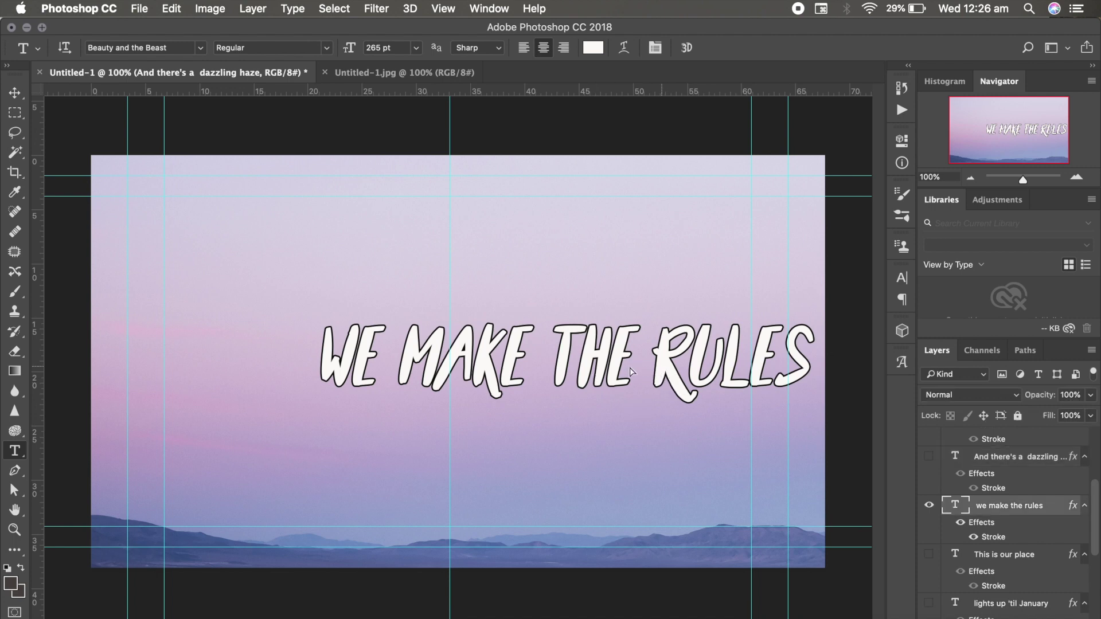
drag(630, 372, 550, 380)
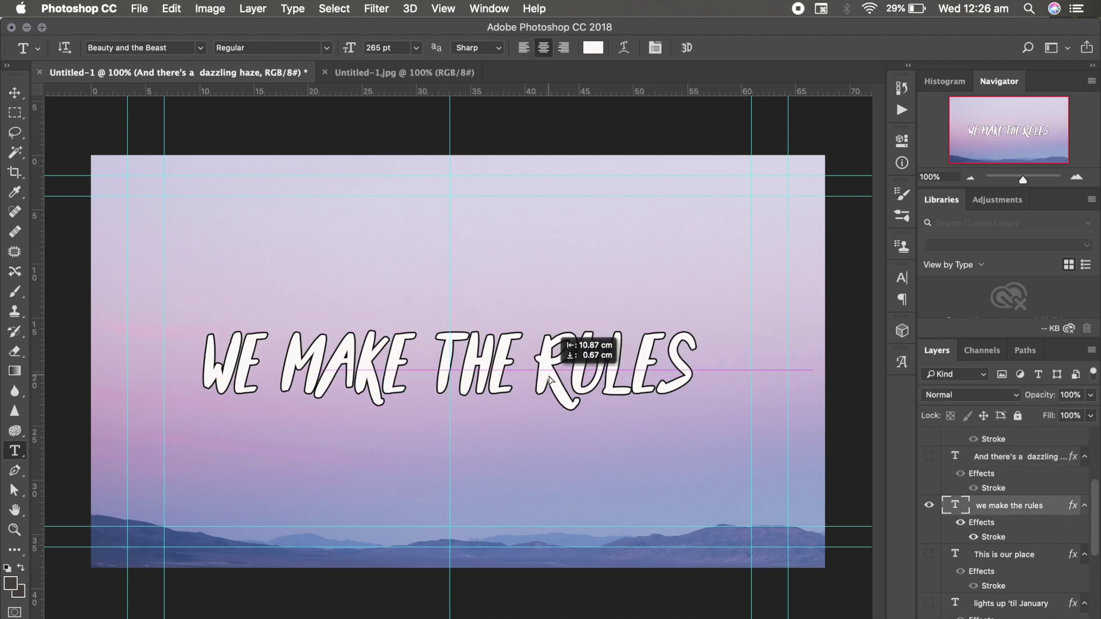
drag(549, 379, 549, 376)
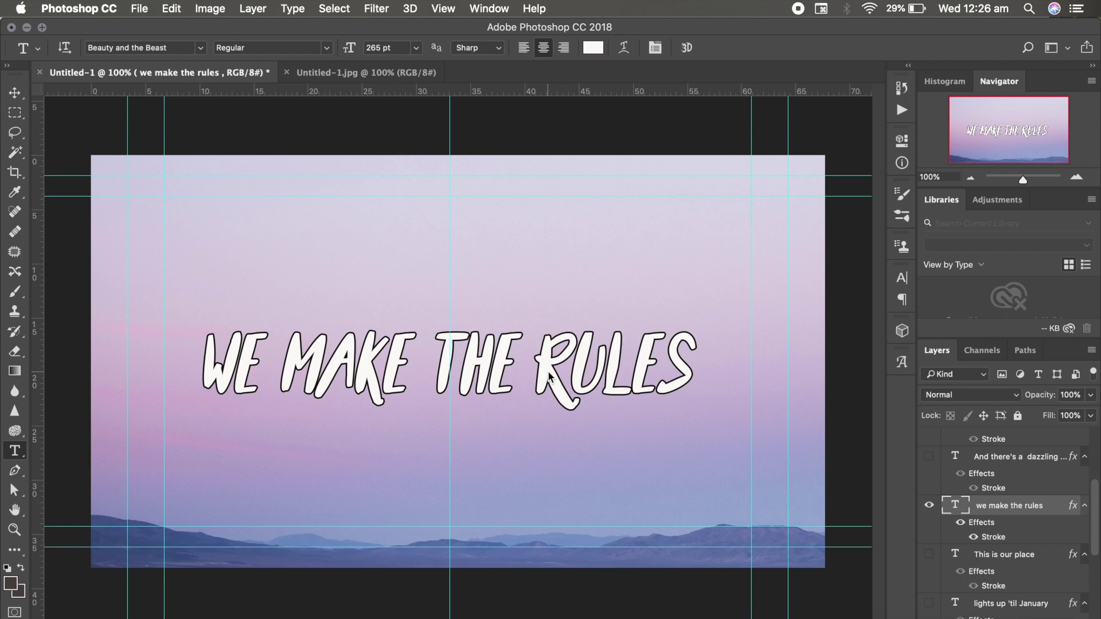
click(929, 506)
- Centre the 'This is our place' lyric on the canvas, then hide it
scroll(930, 507, down, 2)
scroll(930, 508, down, 2)
click(929, 500)
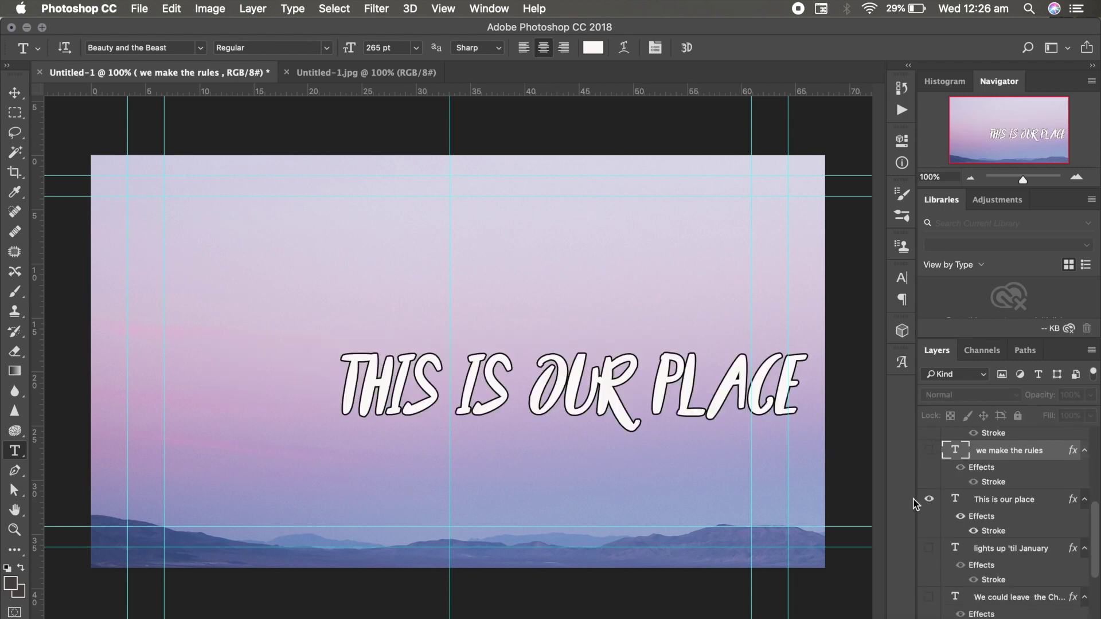
mouse_move(609, 407)
mouse_down()
mouse_move(461, 395)
mouse_move(471, 394)
mouse_up()
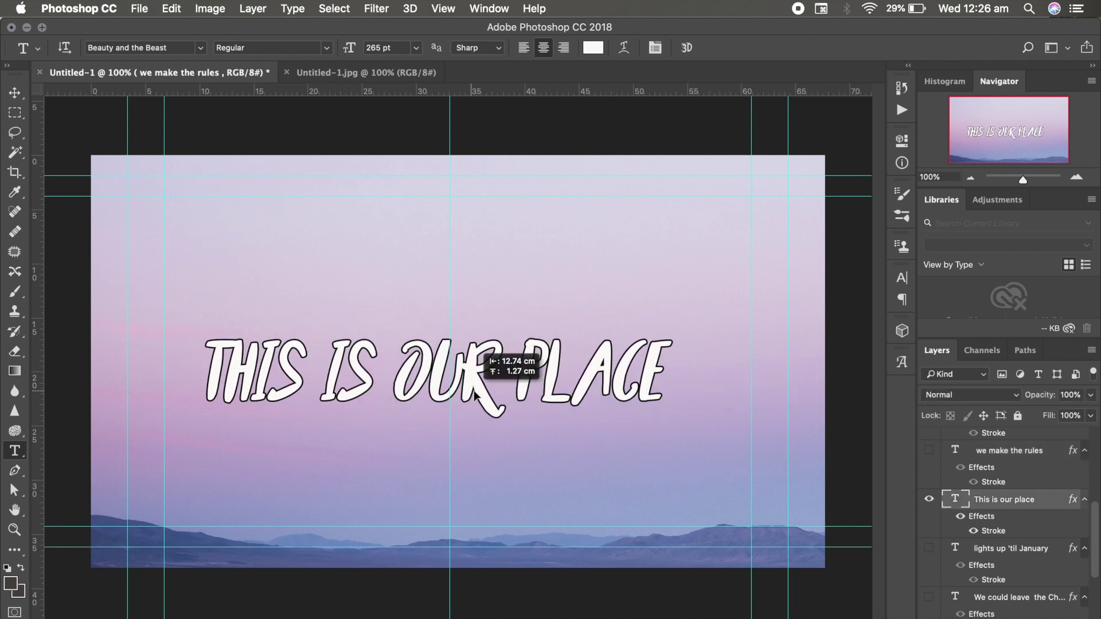
drag(471, 395, 474, 394)
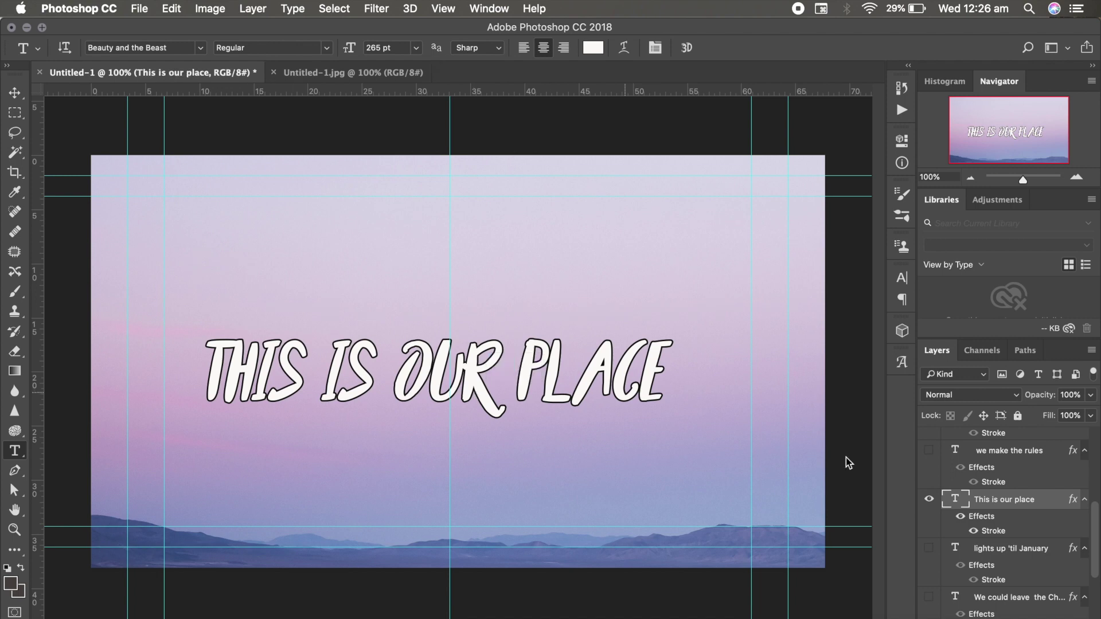
click(929, 498)
- Centre "lights up 'til January" on the canvas and leave all lyric layers hidden
click(929, 549)
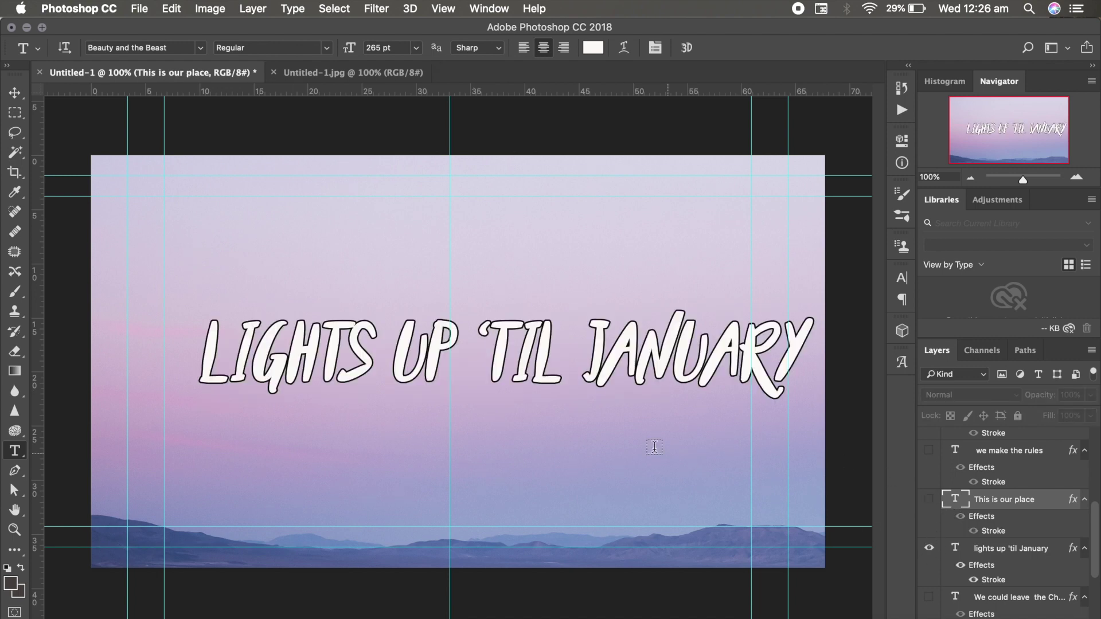
super+click(596, 370)
drag(597, 370, 563, 370)
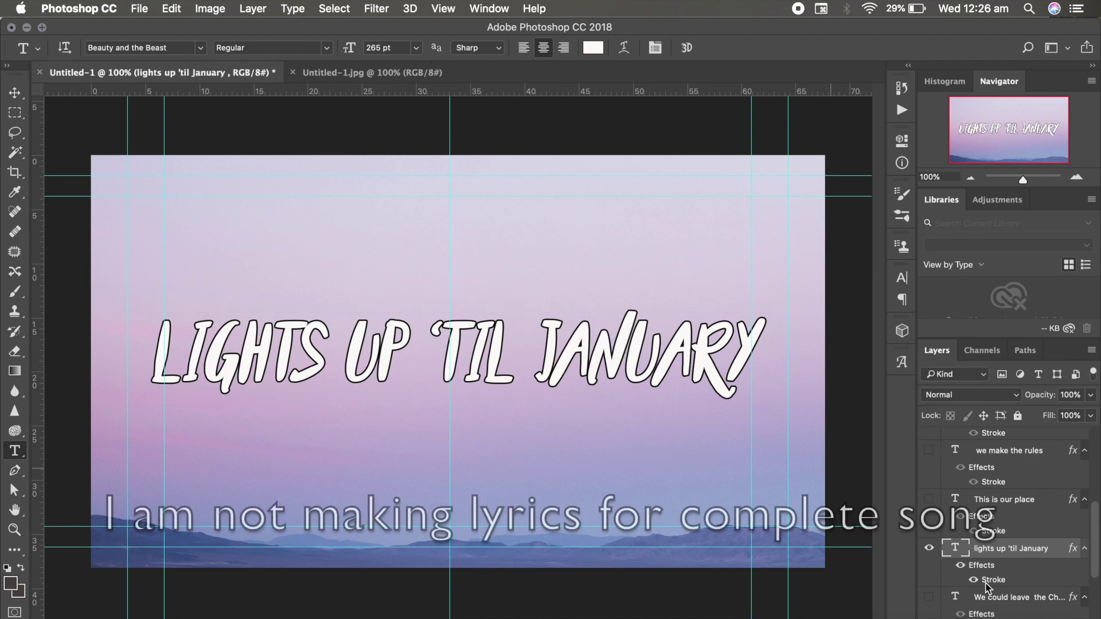
scroll(961, 597, down, 3)
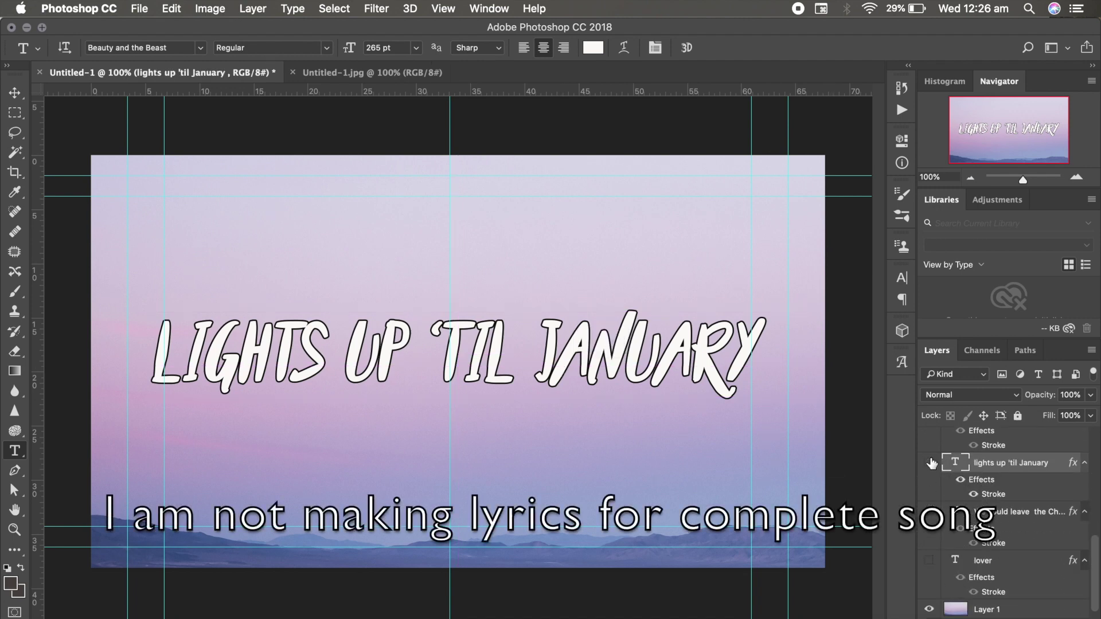
click(929, 462)
click(930, 514)
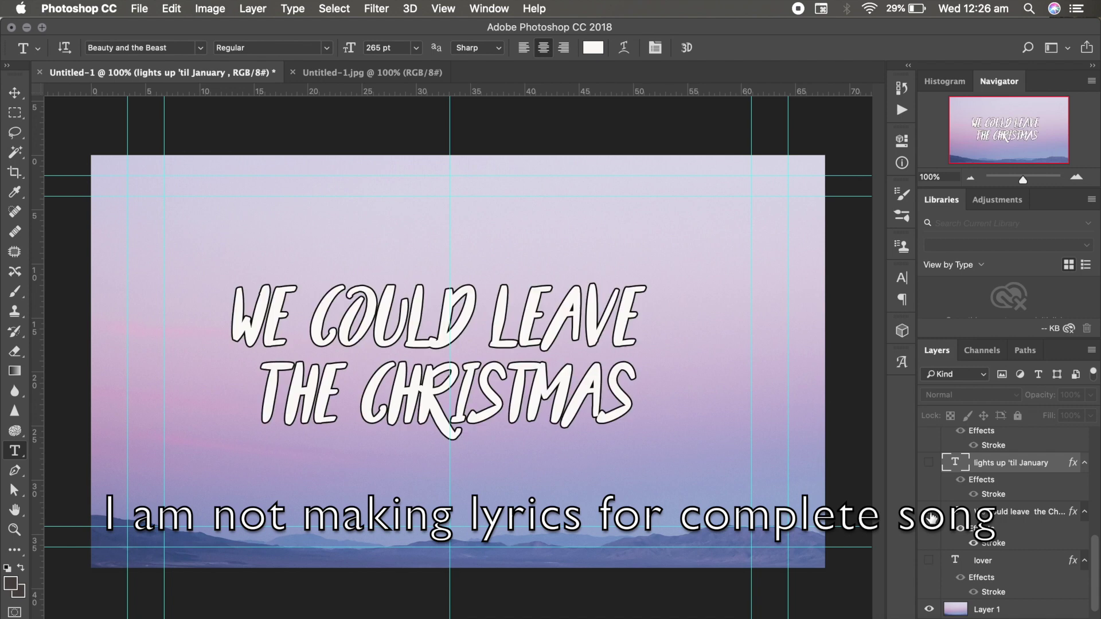
click(929, 462)
click(929, 511)
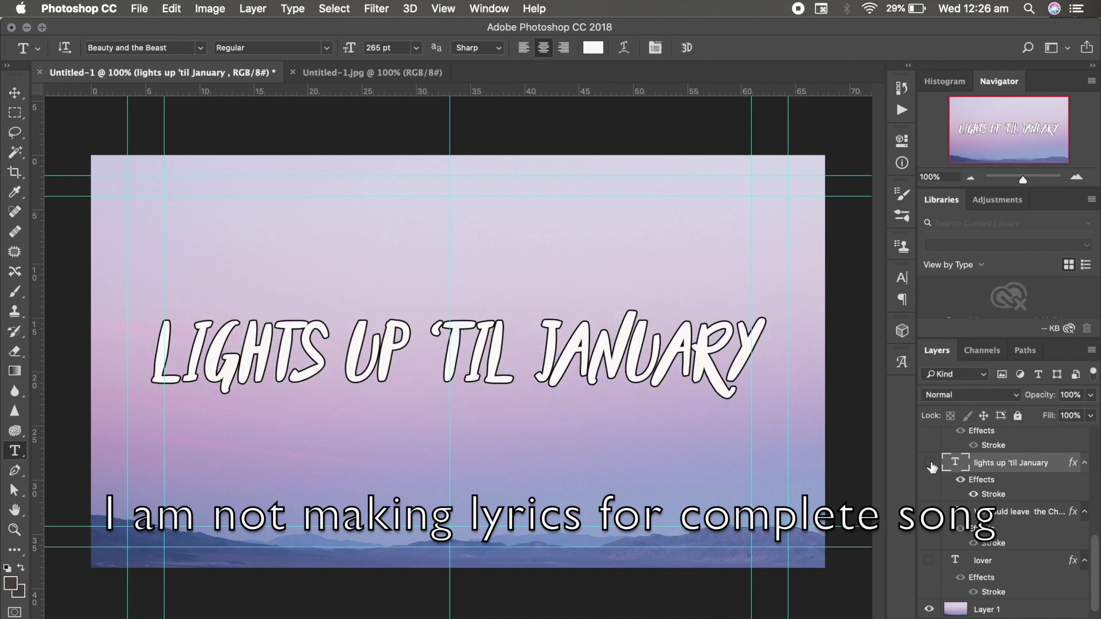
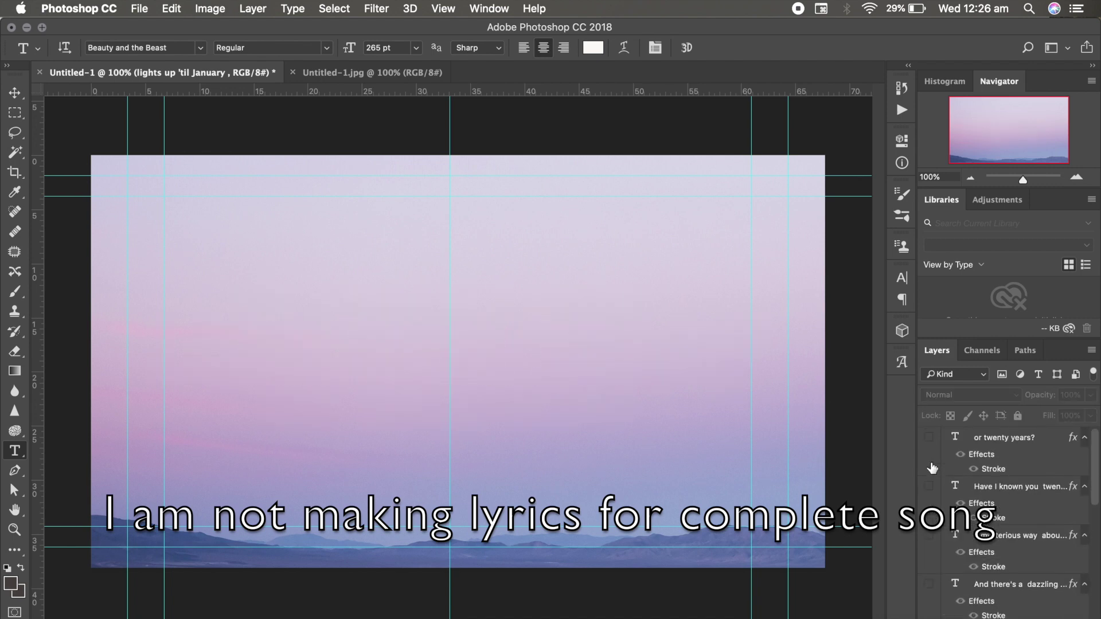
- Apply Brightness/Contrast to the landscape Layer 1 at Brightness -20 and Contrast 5
scroll(932, 468, down, 5)
scroll(929, 470, down, 2)
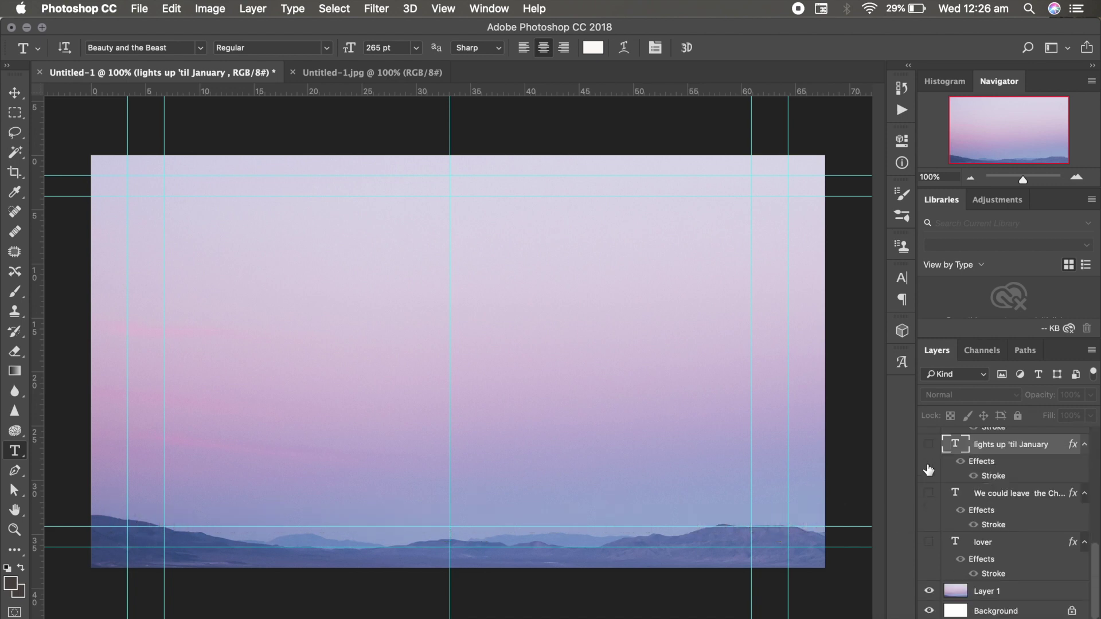
click(1012, 595)
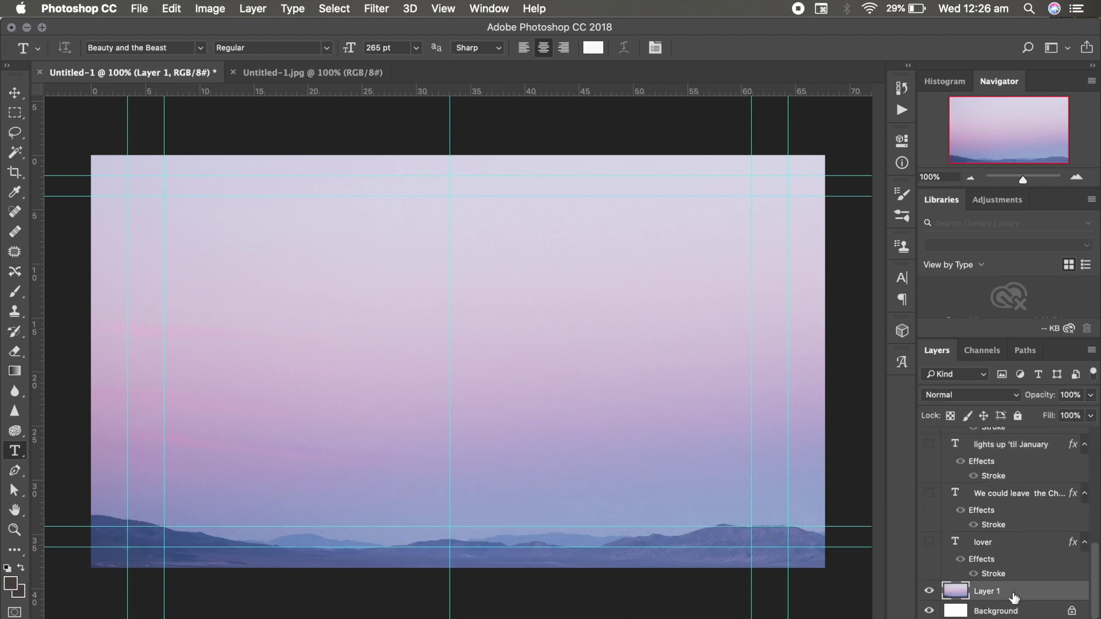
click(212, 8)
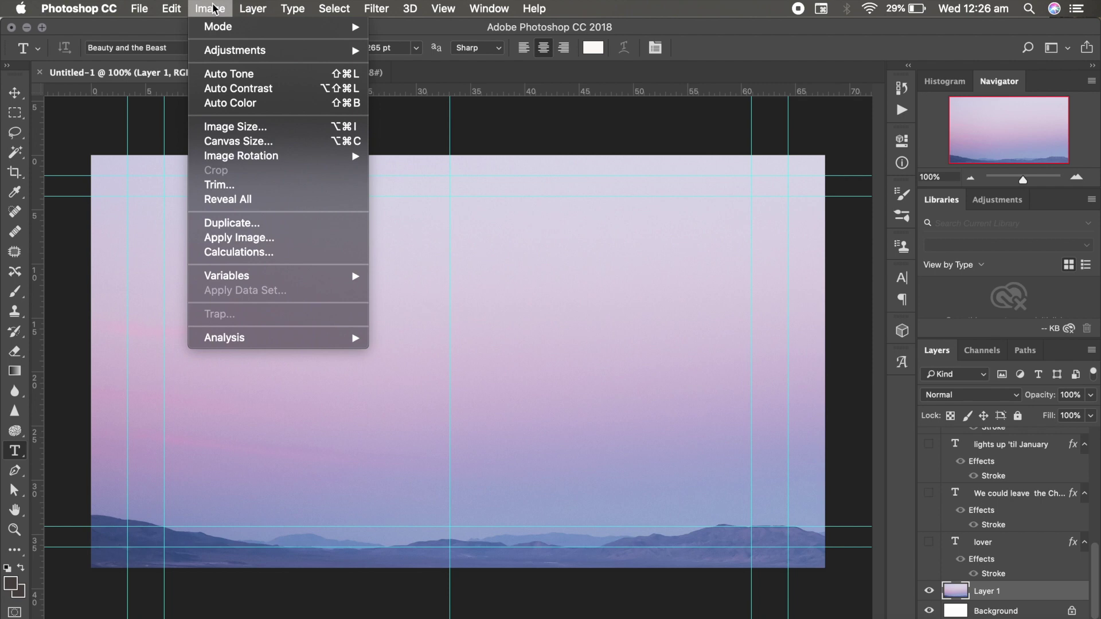
mouse_move(236, 50)
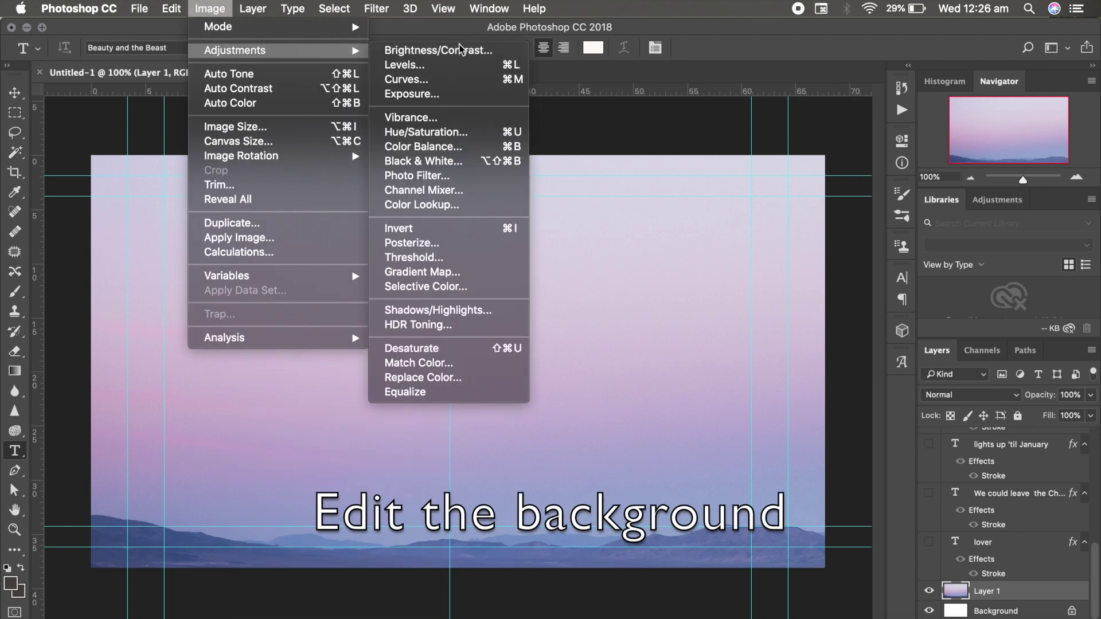
click(457, 53)
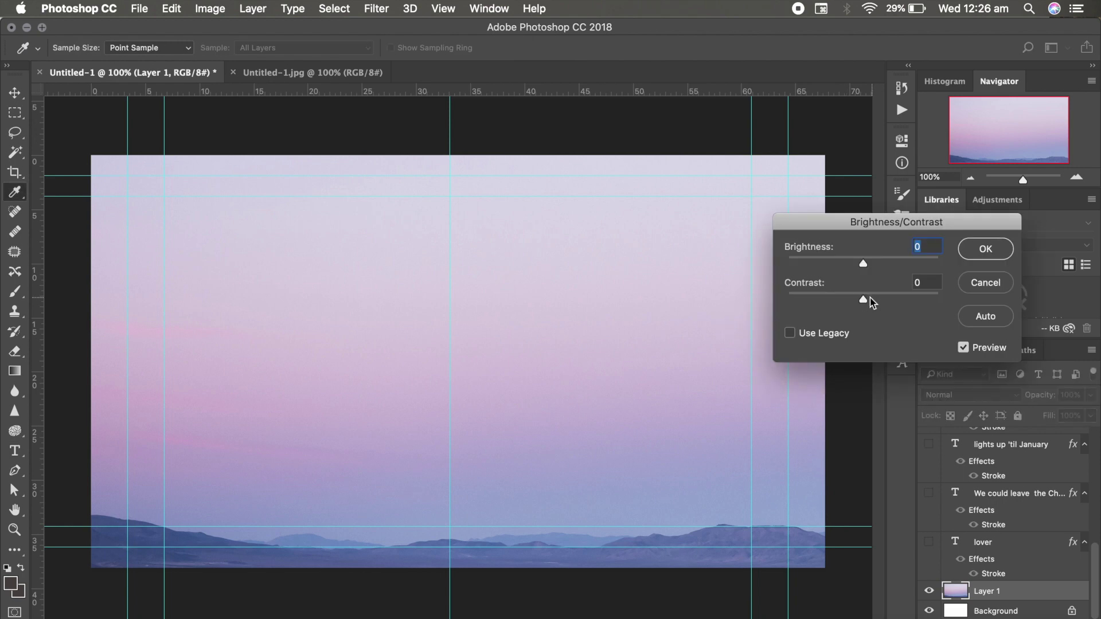
drag(862, 302, 854, 307)
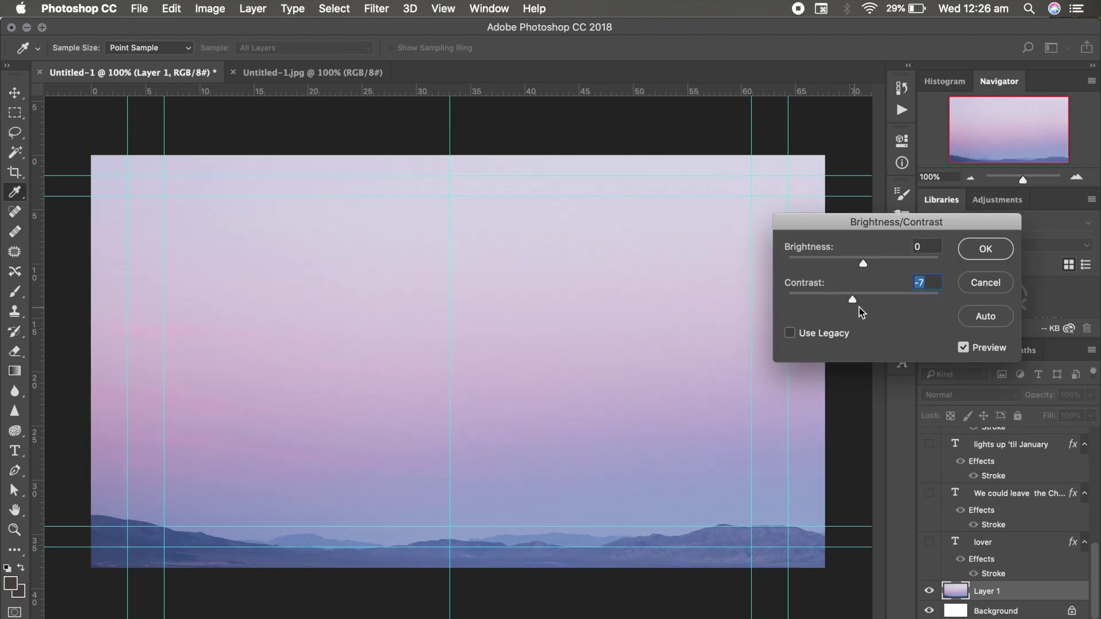
drag(854, 308, 869, 310)
drag(864, 268, 853, 263)
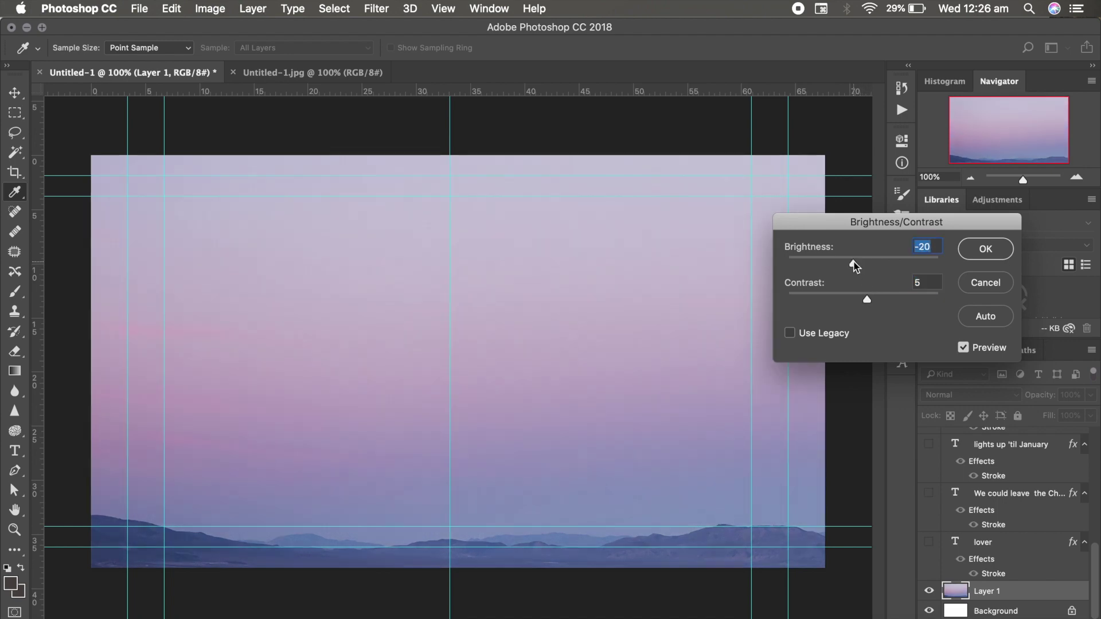
click(975, 252)
key(t)
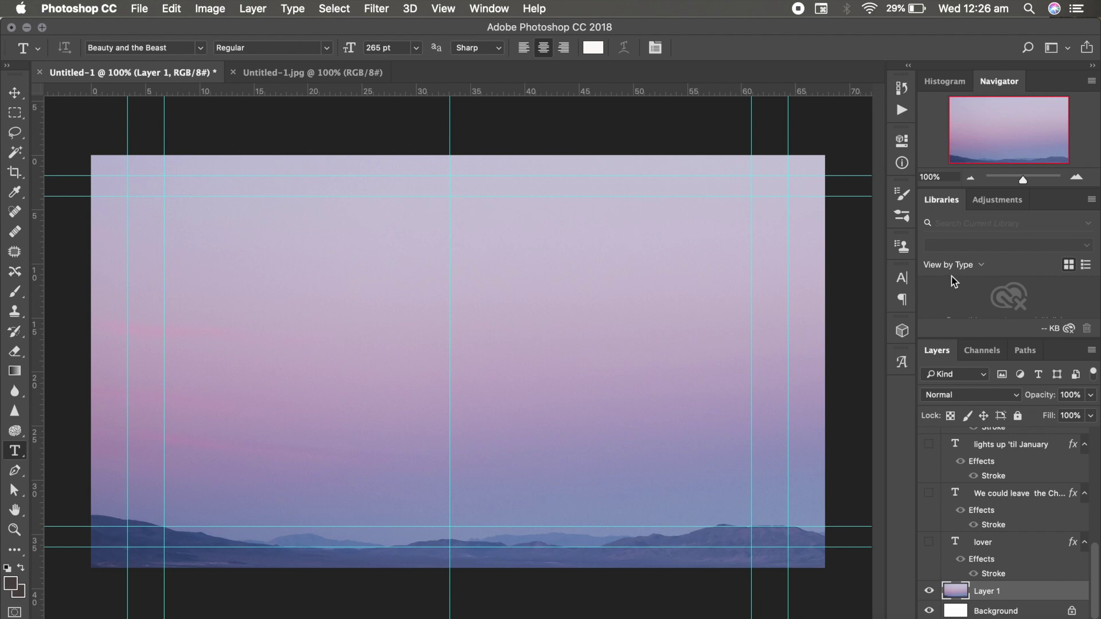
click(210, 8)
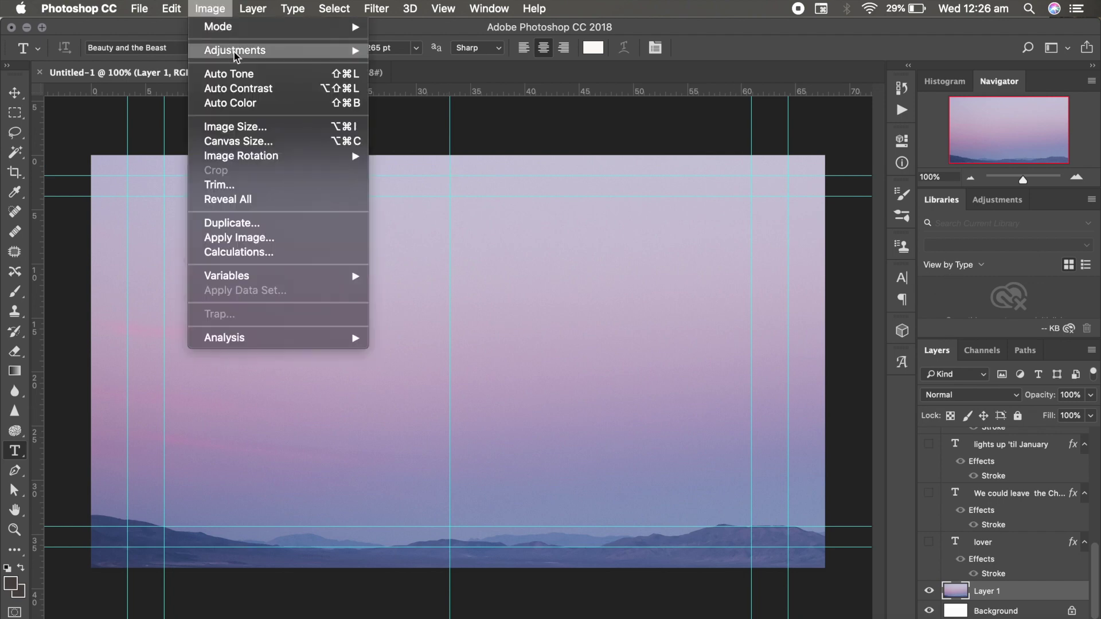
mouse_move(235, 50)
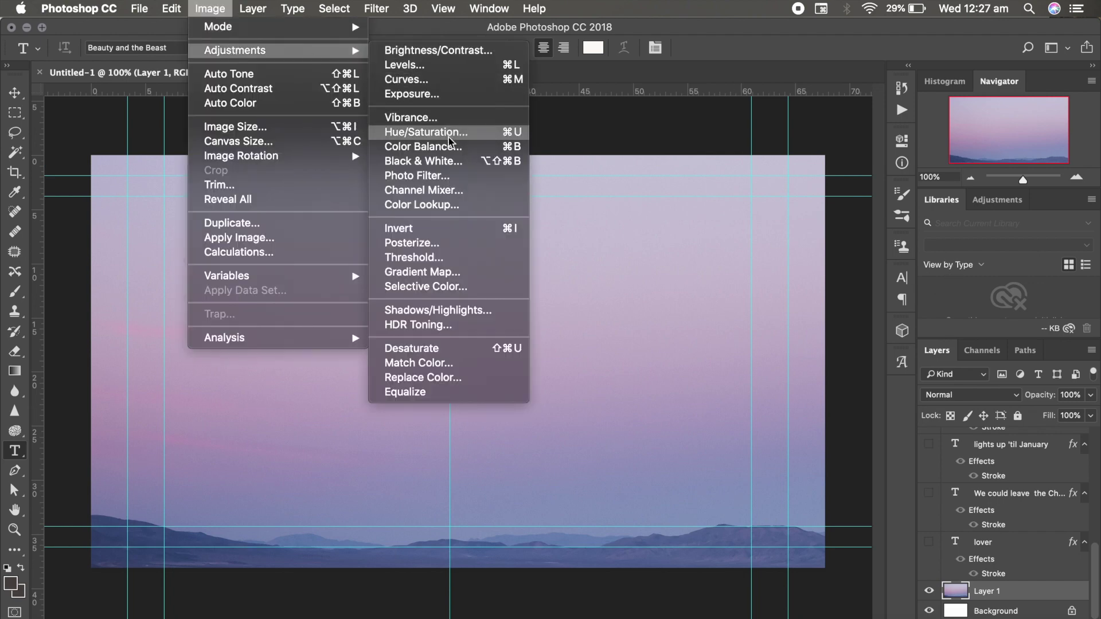
- Add +43% Black to the Whites with Selective Color, then show the LOVER layer
click(451, 290)
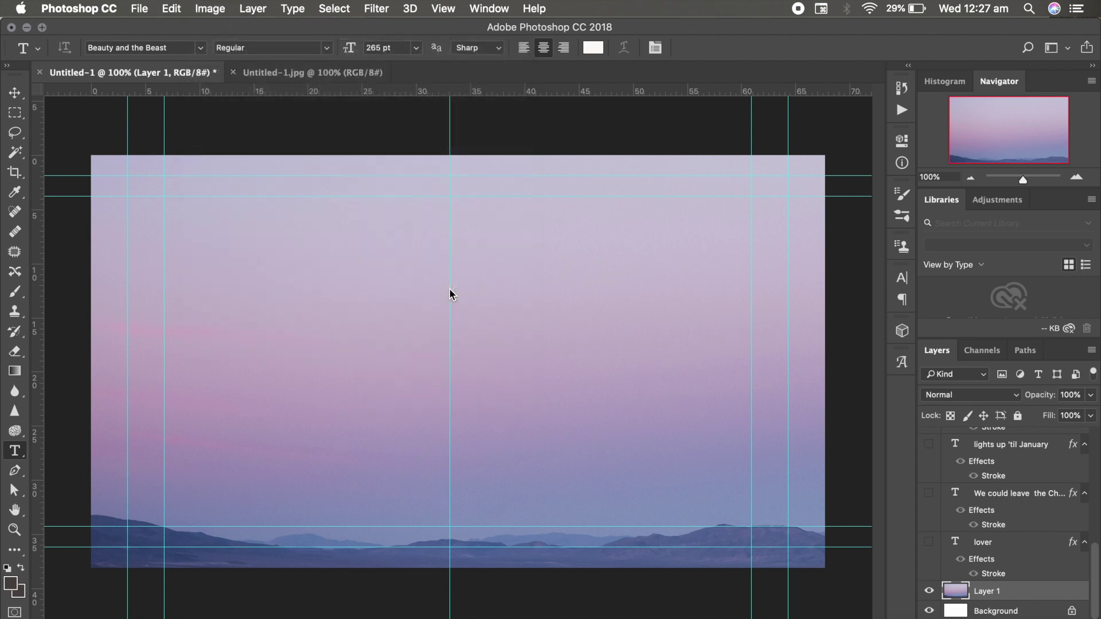
click(903, 182)
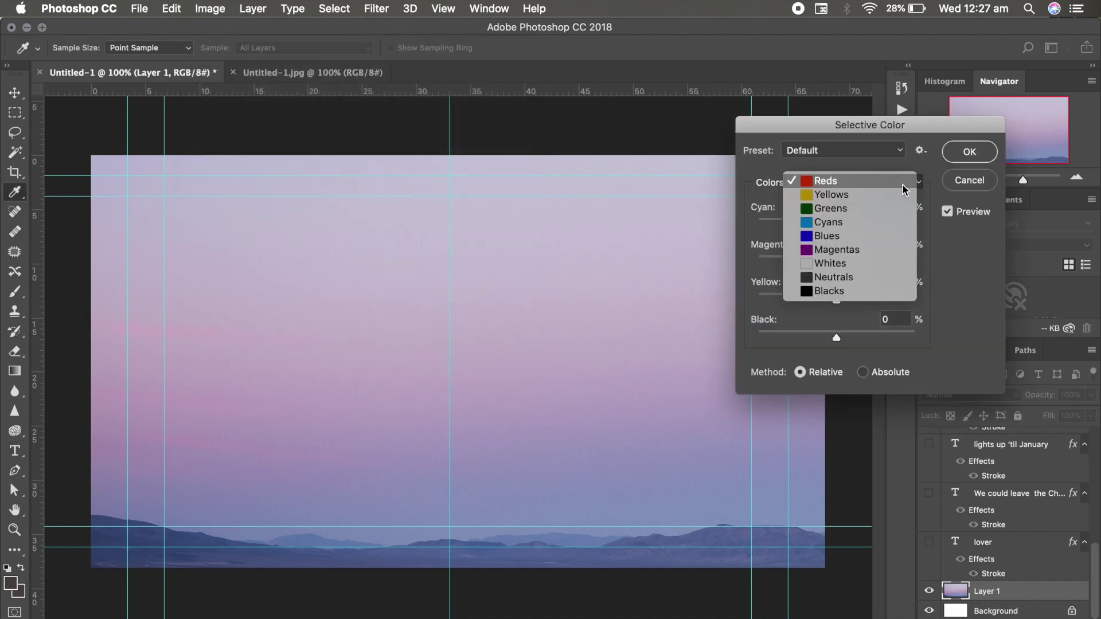
click(832, 262)
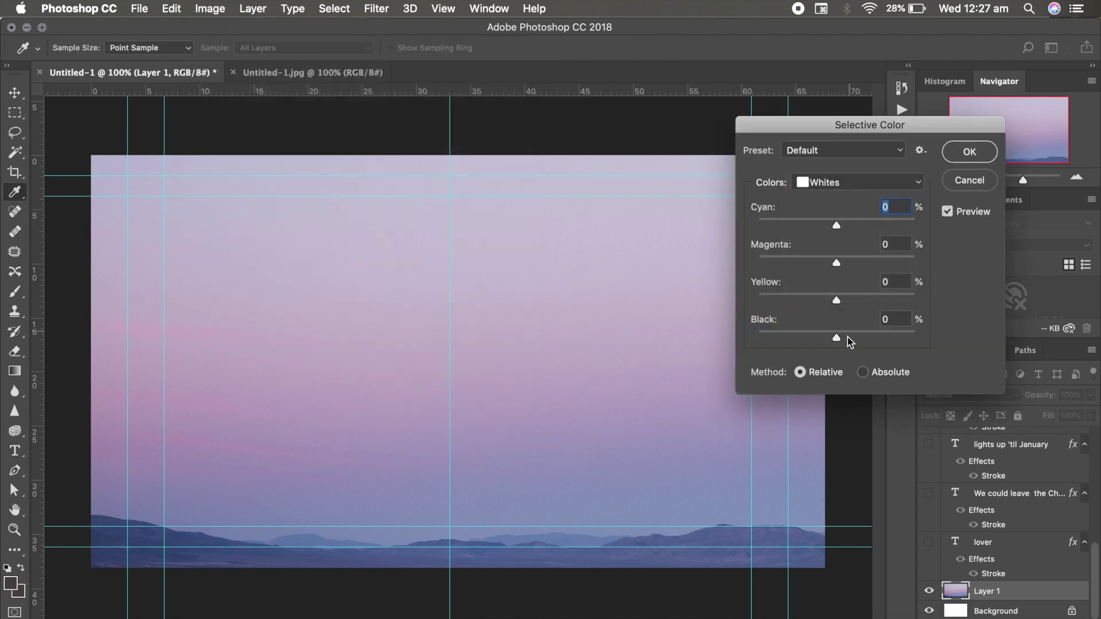
drag(838, 338, 864, 334)
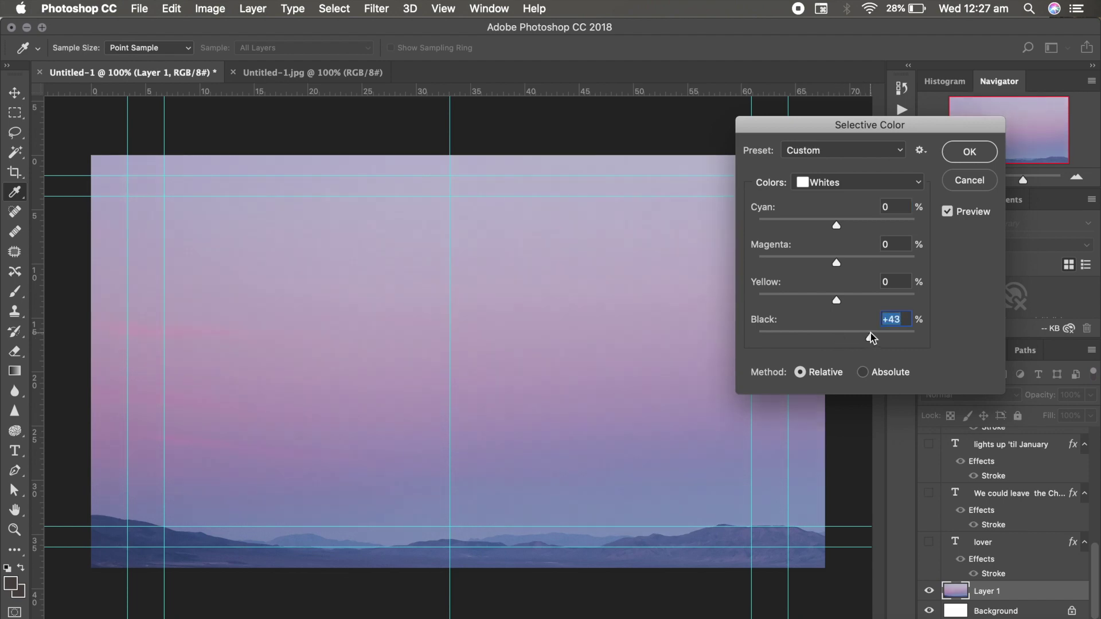
click(970, 151)
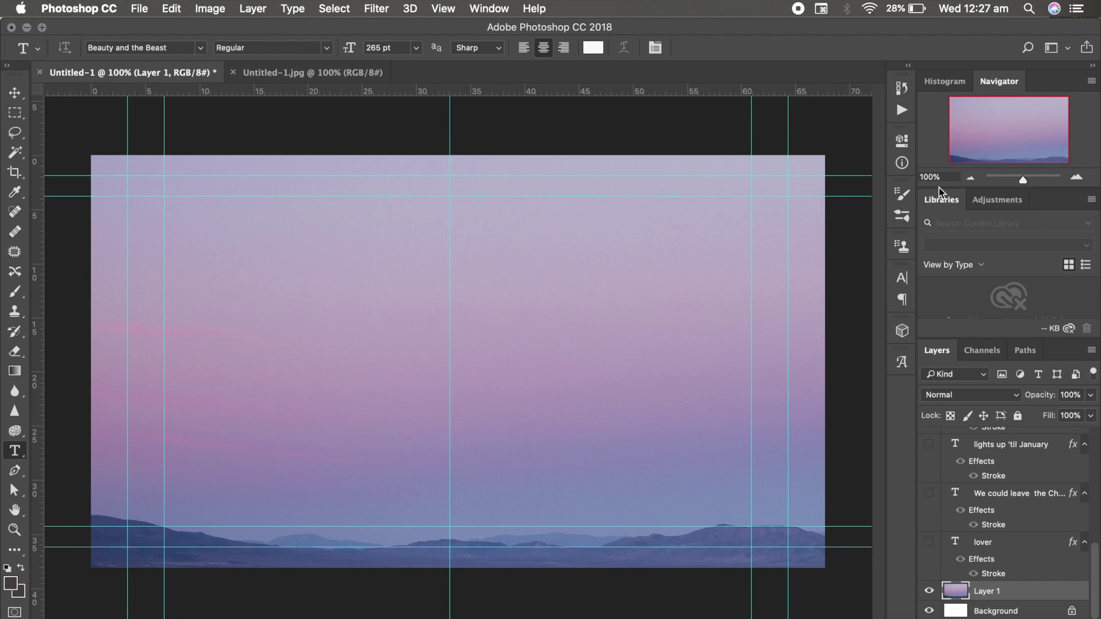
click(928, 543)
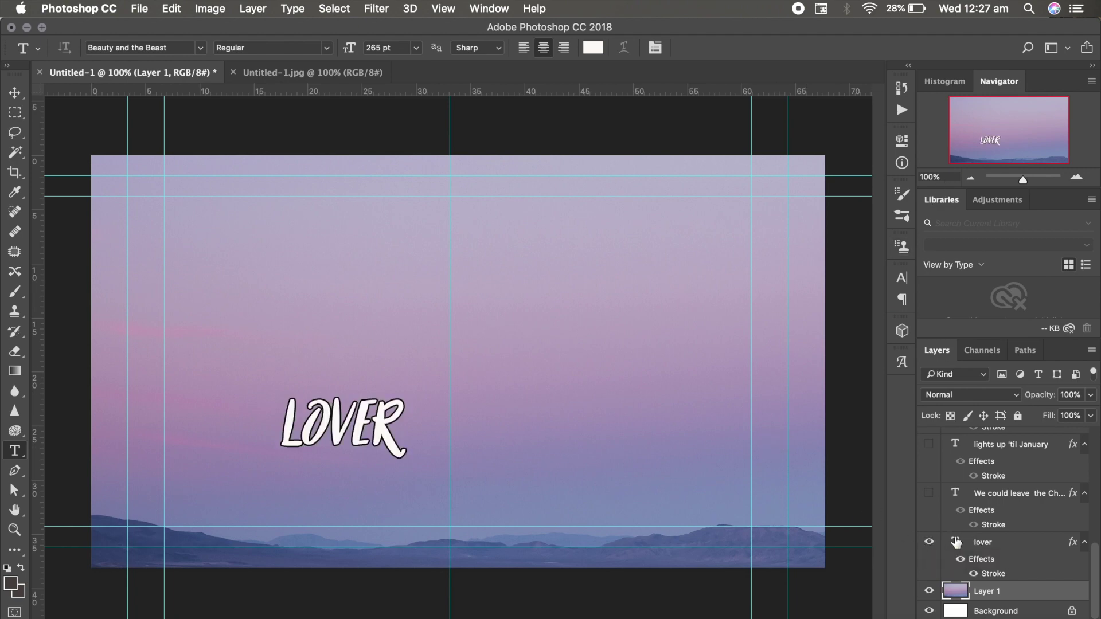
- Enlarge the LOVER text to 544 pt and nudge it slightly upward
double_click(331, 424)
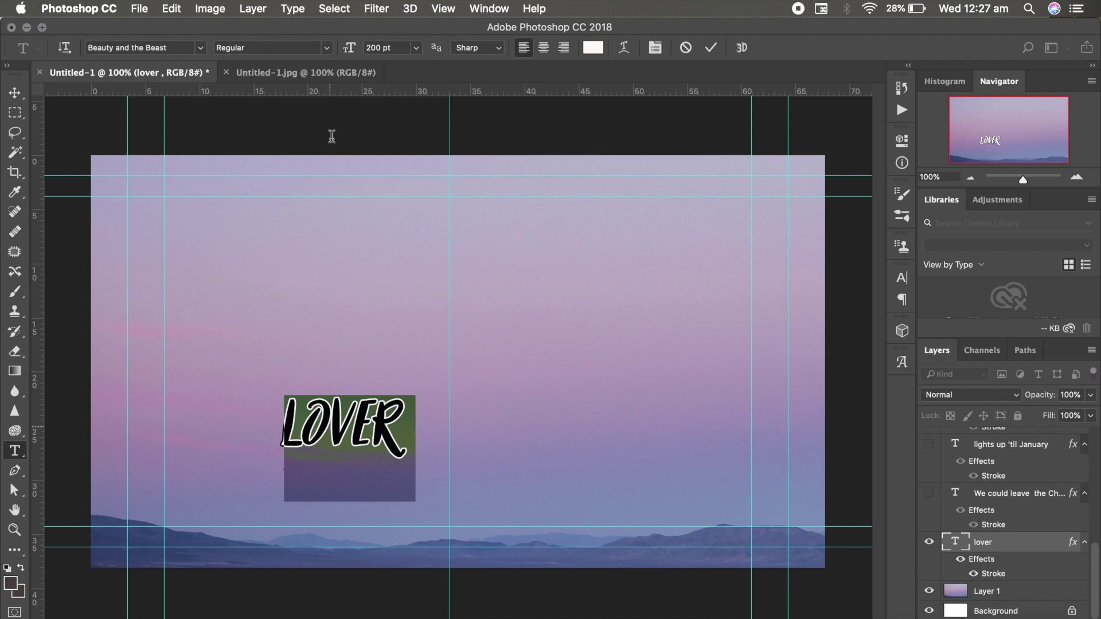
drag(349, 48, 441, 45)
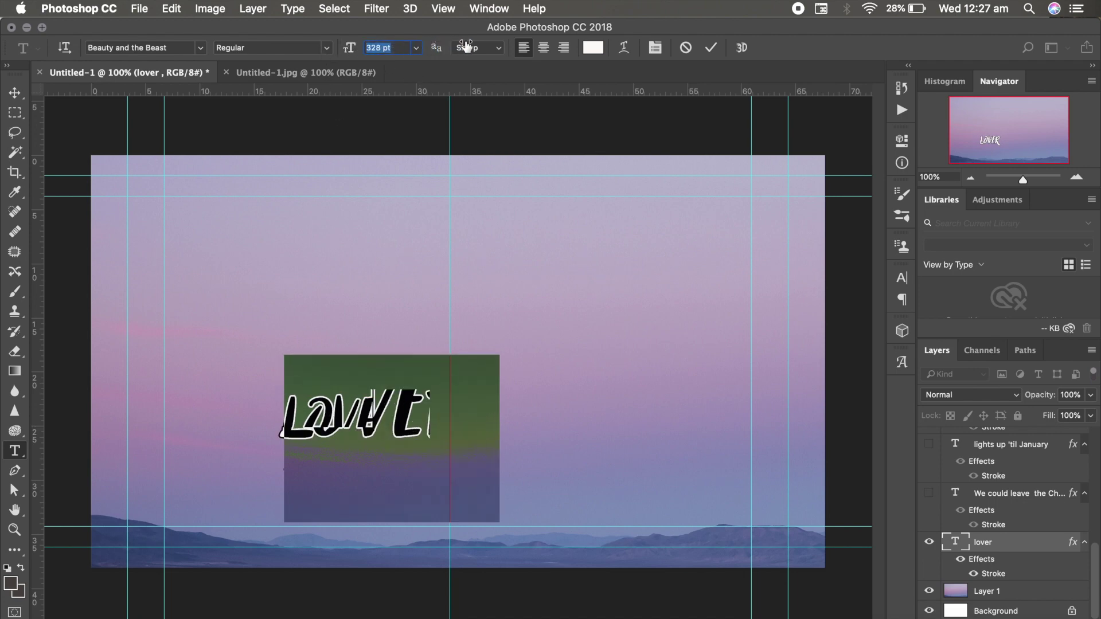
drag(442, 46, 608, 26)
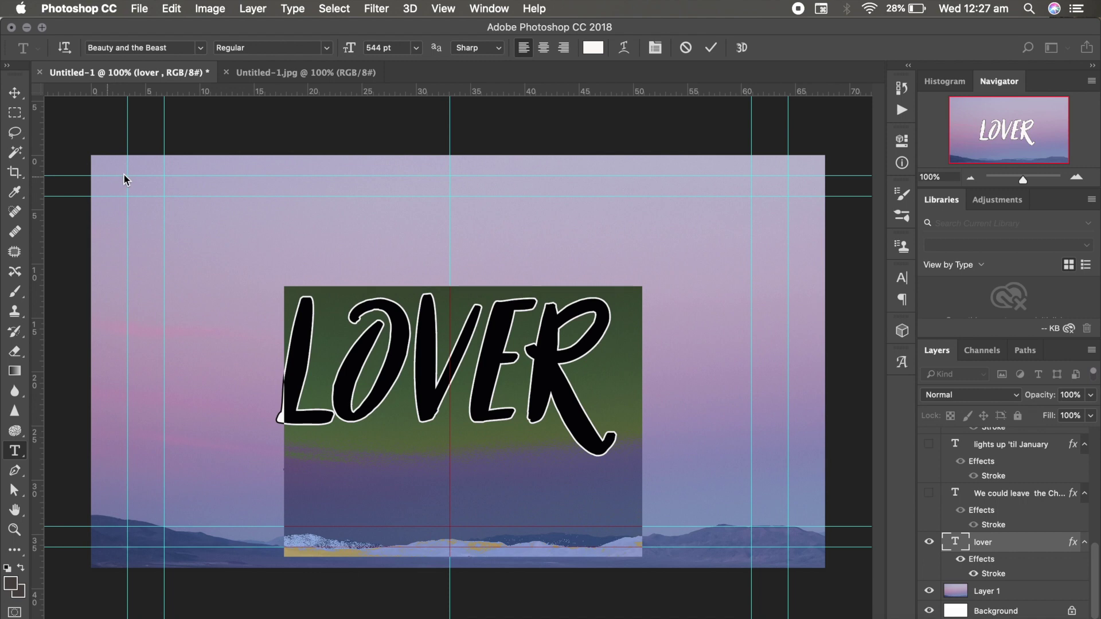
click(15, 93)
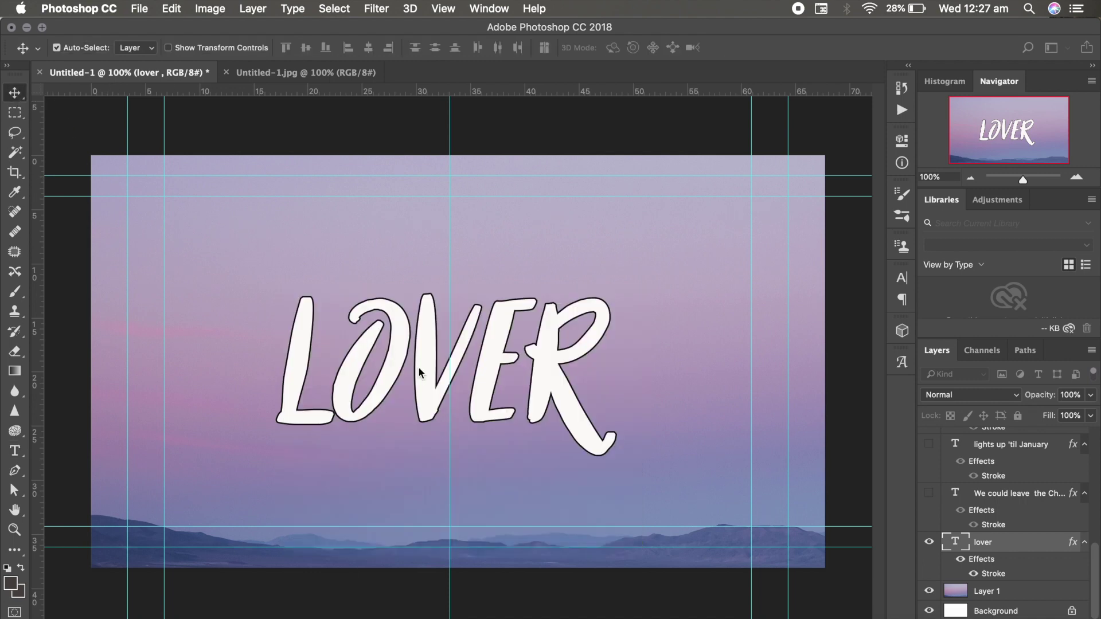
drag(432, 383, 436, 369)
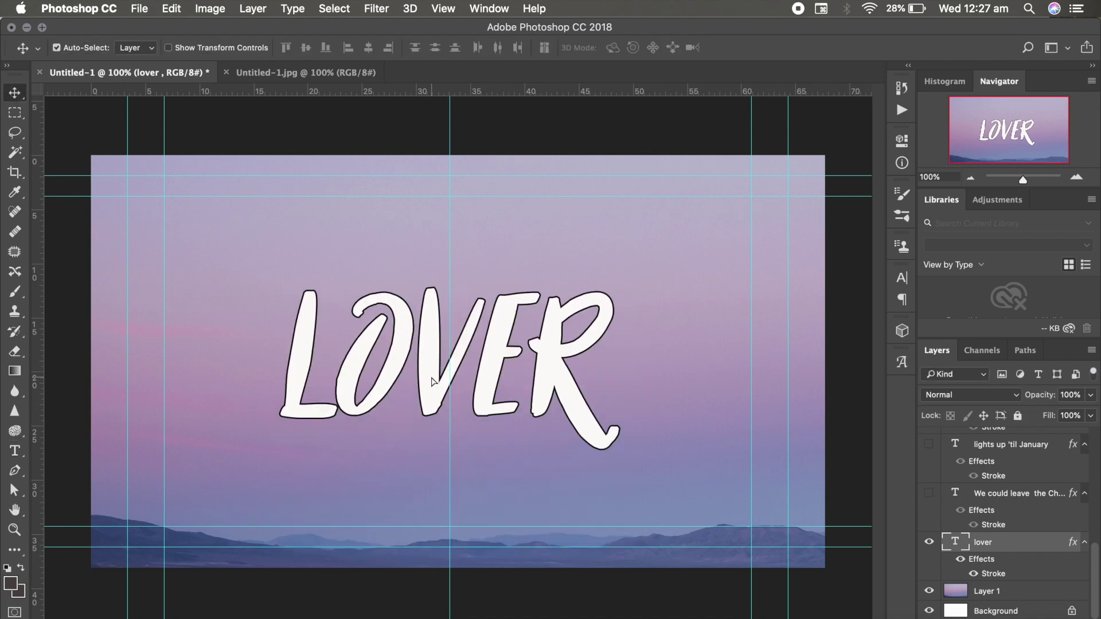
click(715, 374)
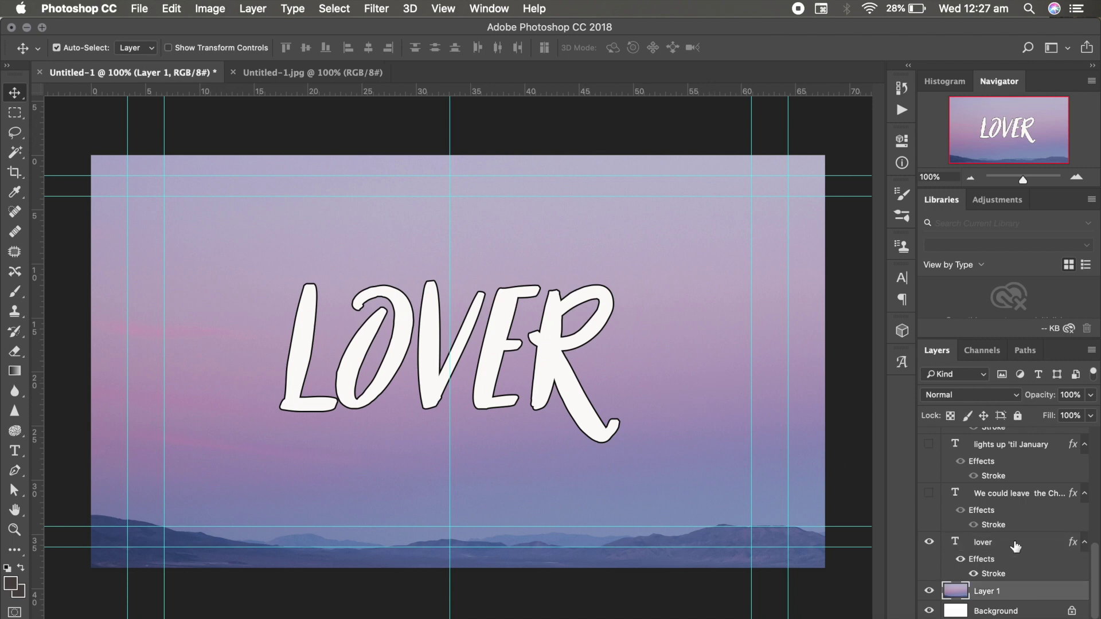
- Hide LOVER and briefly preview the 'We could leave the Christmas' and 'lights up 'til January' lyrics
click(1015, 547)
scroll(1017, 506, up, 3)
scroll(1017, 506, up, 2)
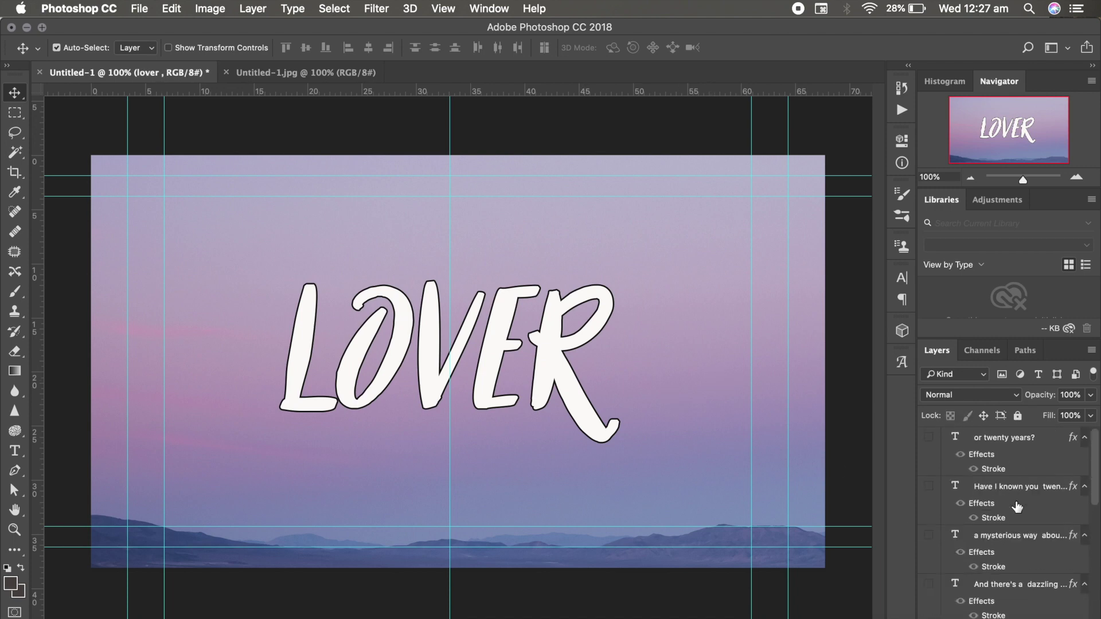
scroll(1016, 506, down, 2)
scroll(1017, 506, down, 3)
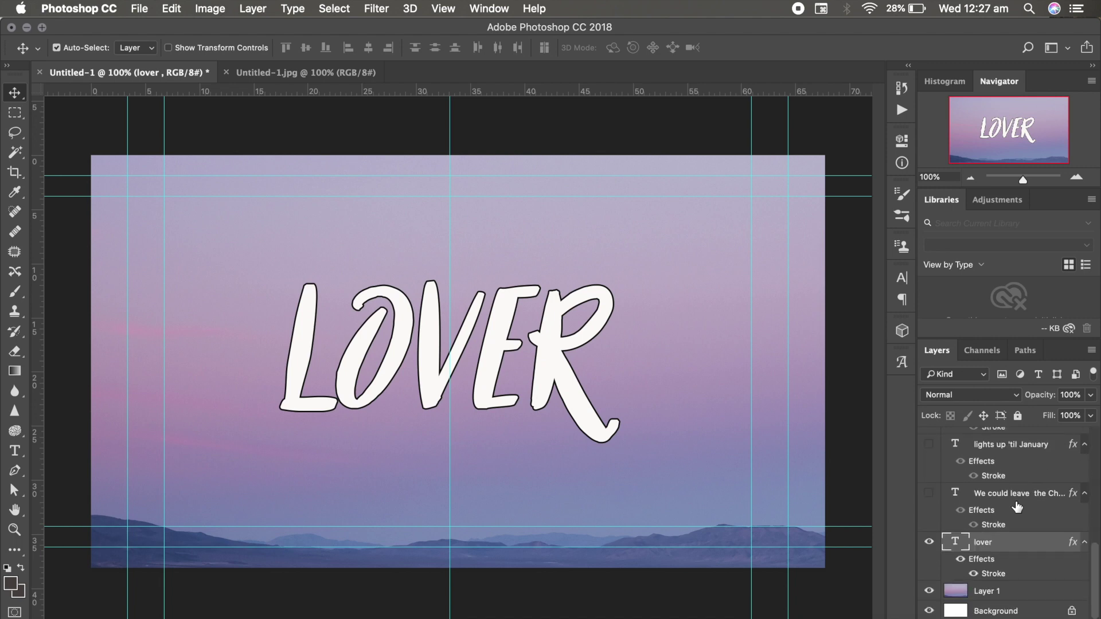
click(929, 542)
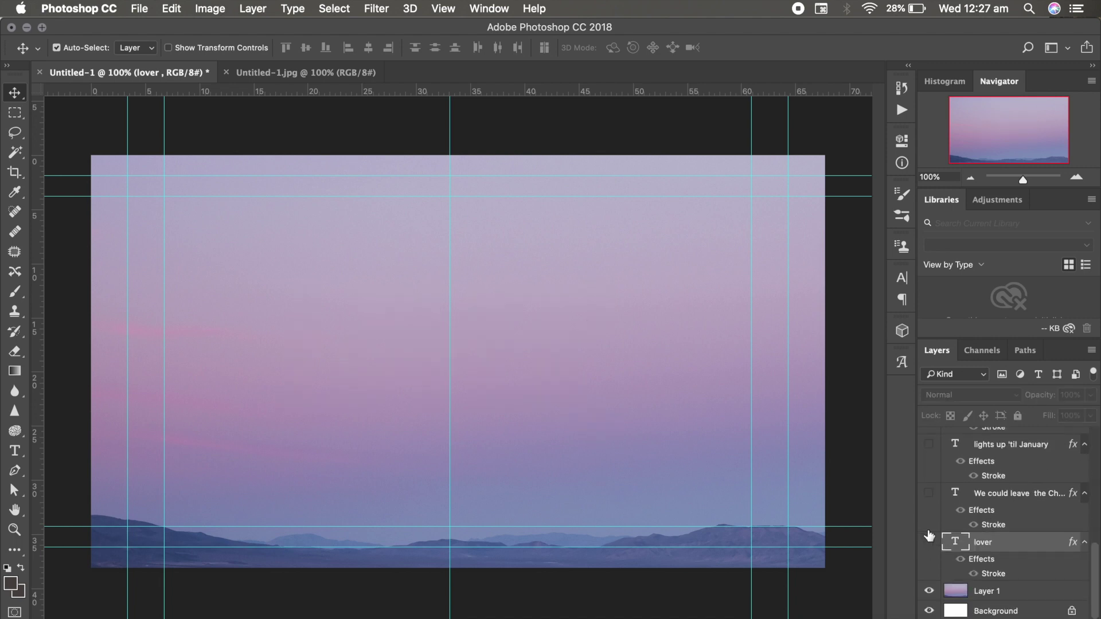
click(928, 493)
scroll(928, 533, up, 2)
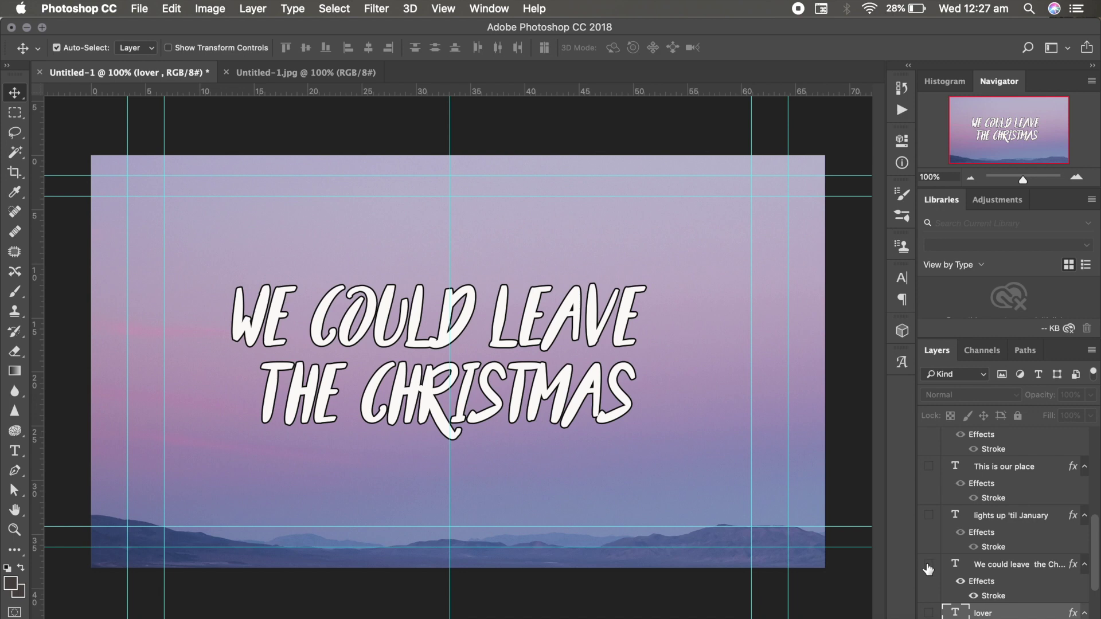
click(928, 565)
click(928, 516)
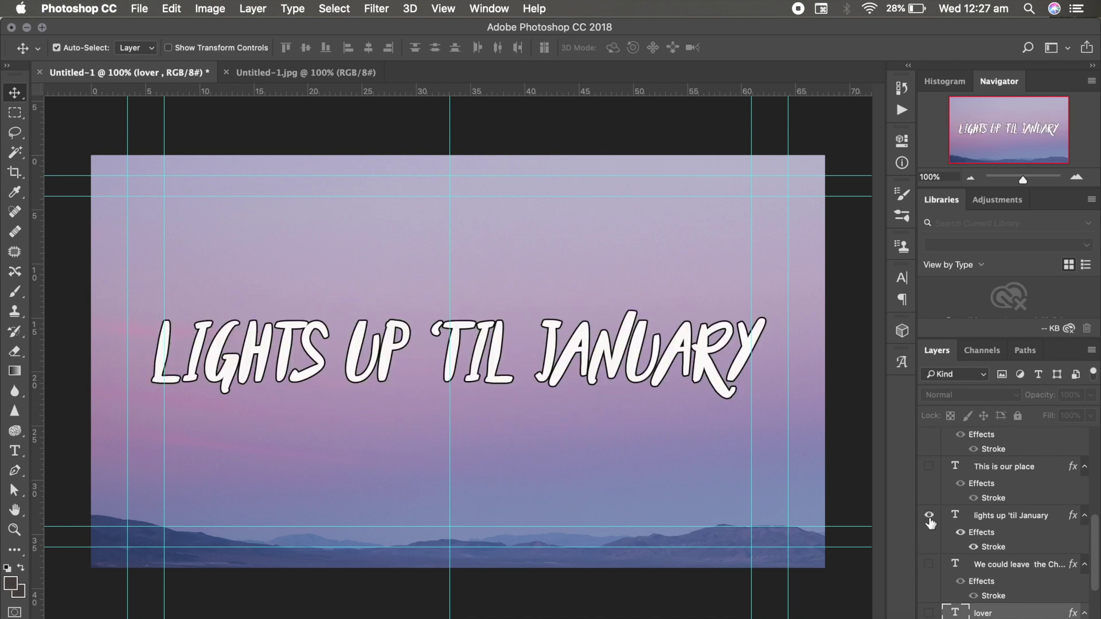
click(929, 516)
- Preview and re-hide the 'This is our place', 'we make the rules', 'dazzling haze' and 'mysterious way' lyrics
scroll(930, 519, up, 2)
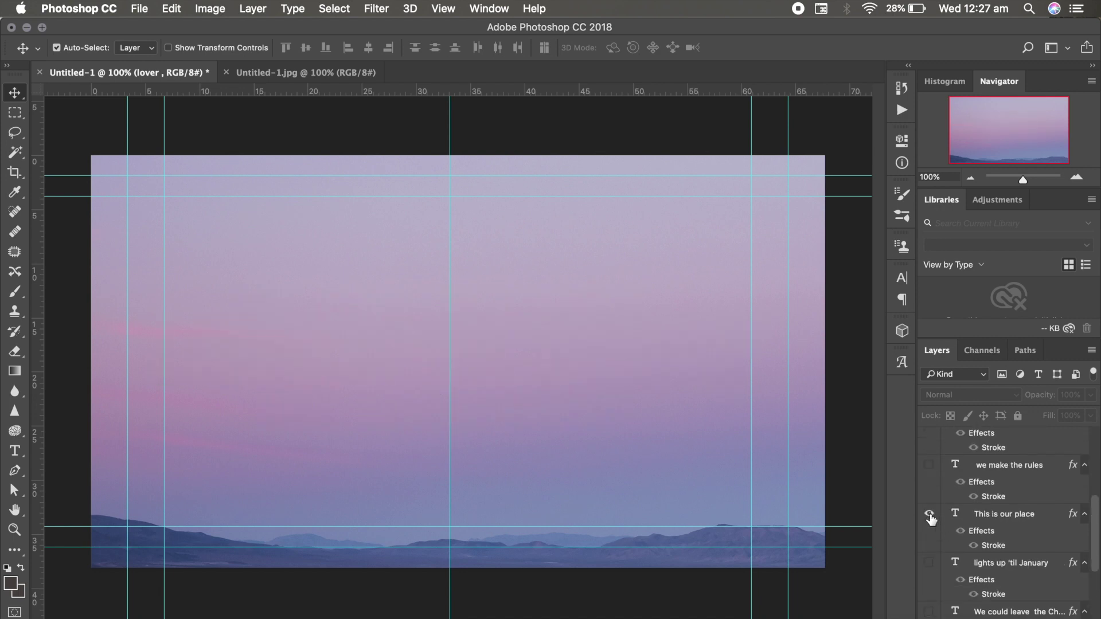
click(929, 515)
scroll(930, 519, up, 1)
click(929, 526)
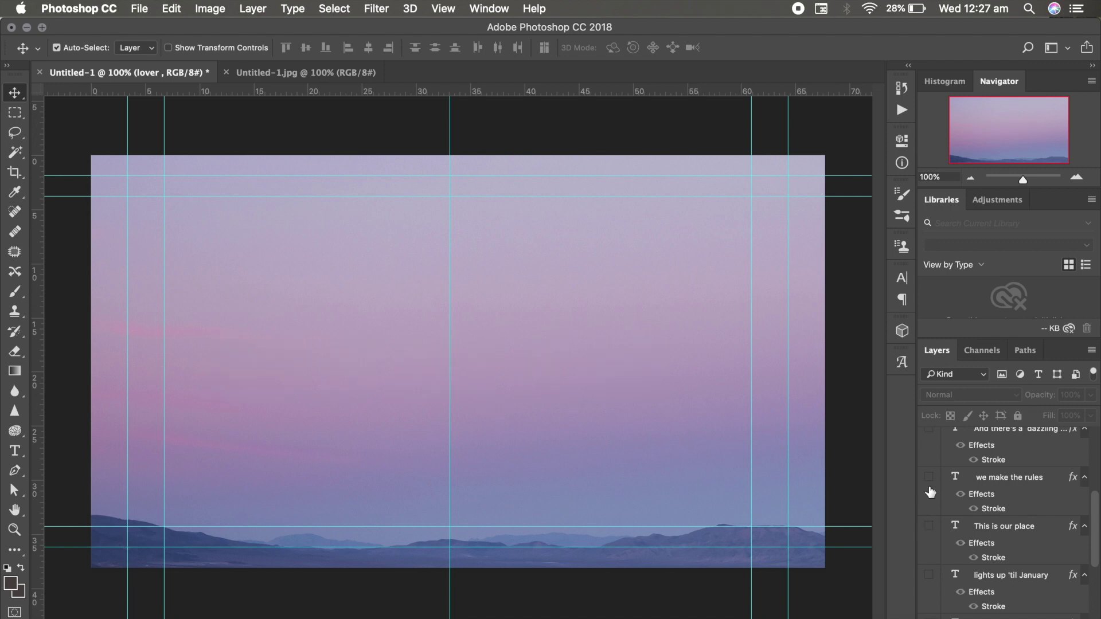
click(929, 476)
scroll(930, 493, up, 1)
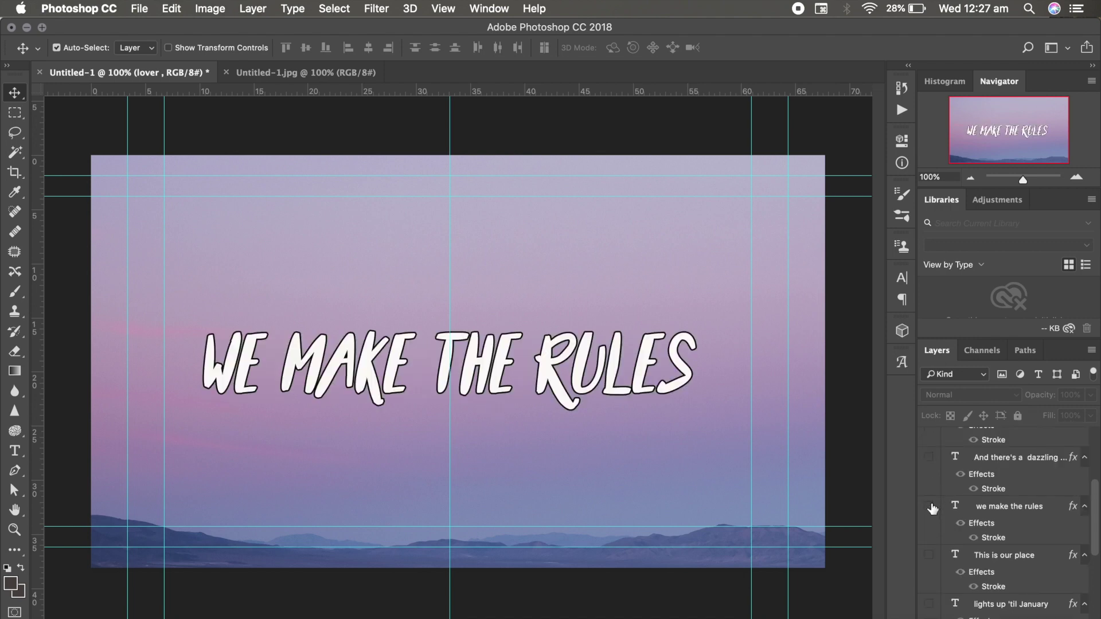
click(930, 509)
click(929, 459)
scroll(929, 459, up, 1)
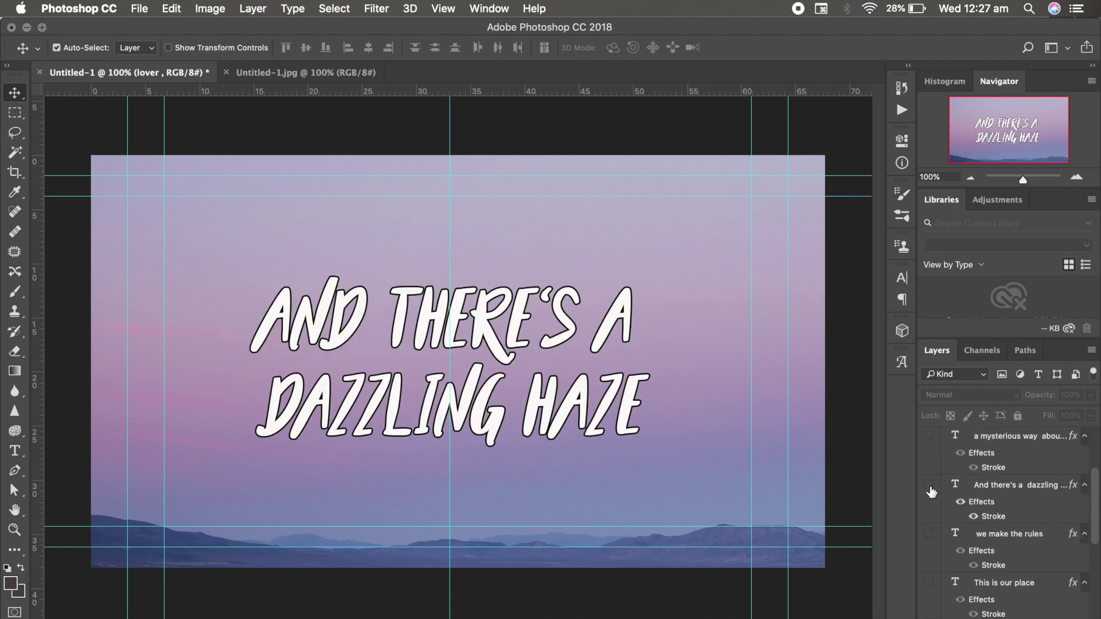
click(929, 484)
scroll(932, 481, up, 1)
click(928, 463)
scroll(935, 484, up, 2)
click(929, 515)
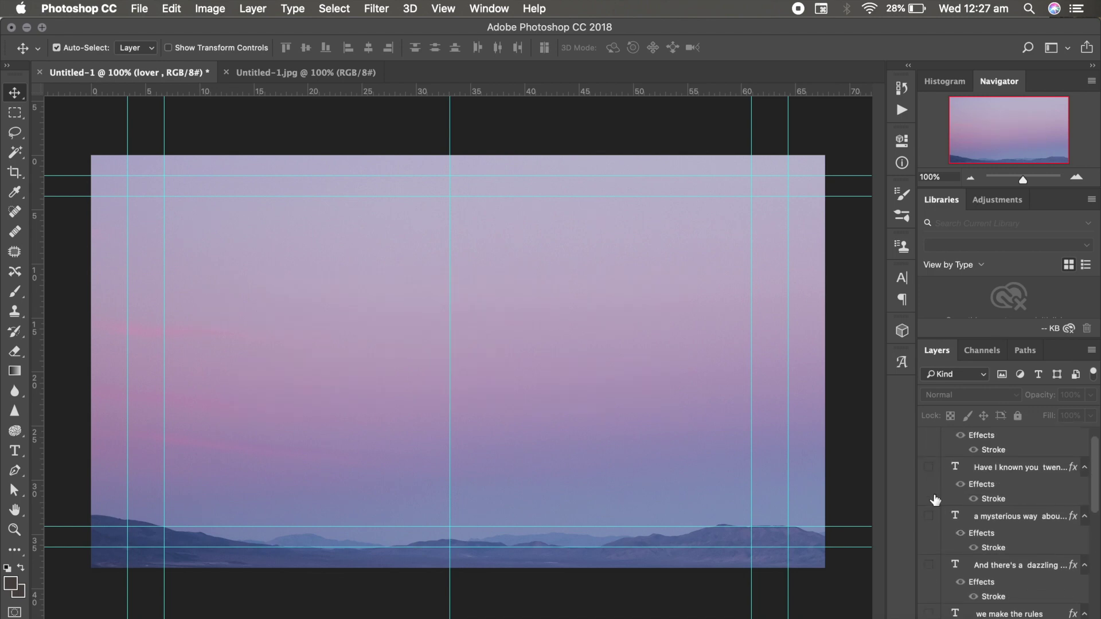
- Check the 'Have I known you' and 'or twenty years?' lyrics, select Layer 1, show LOVER
click(929, 471)
scroll(930, 479, up, 1)
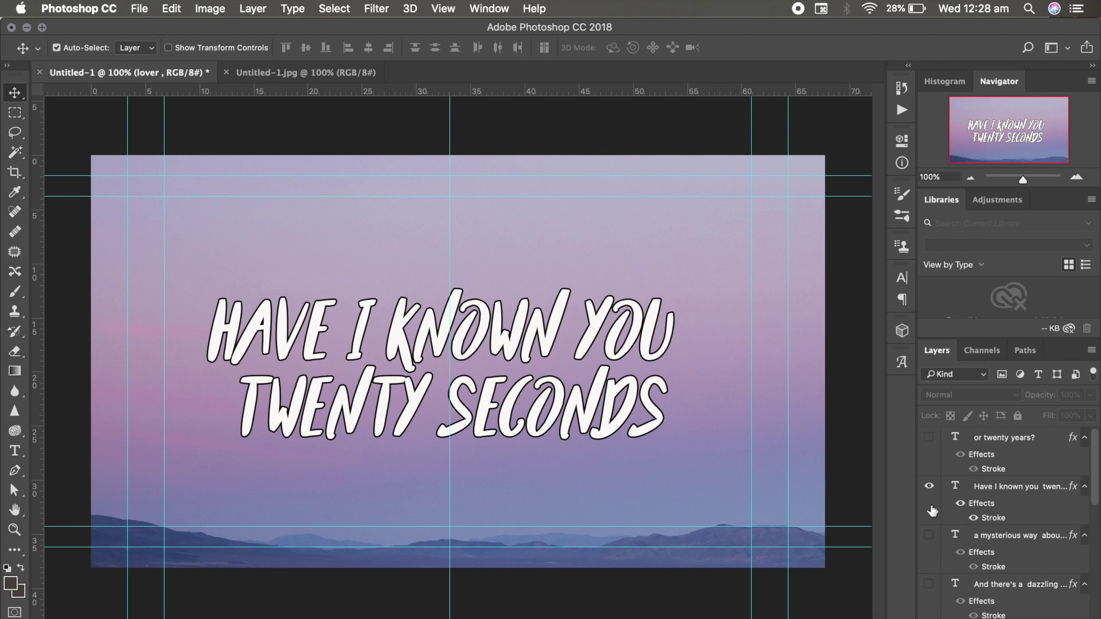
click(929, 485)
click(929, 438)
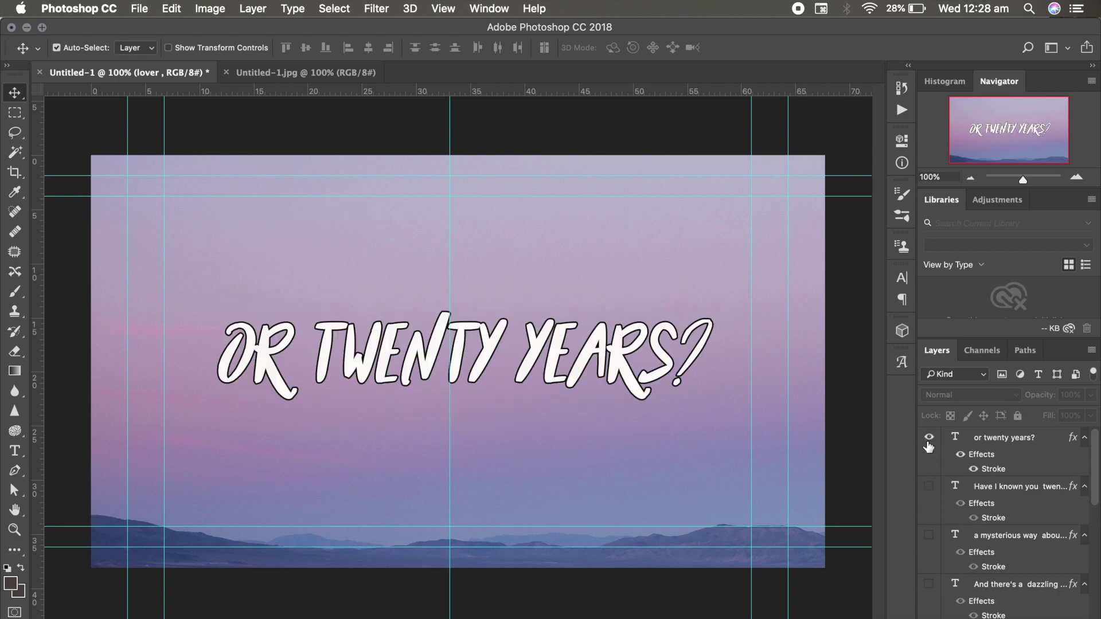
click(928, 439)
scroll(974, 489, down, 5)
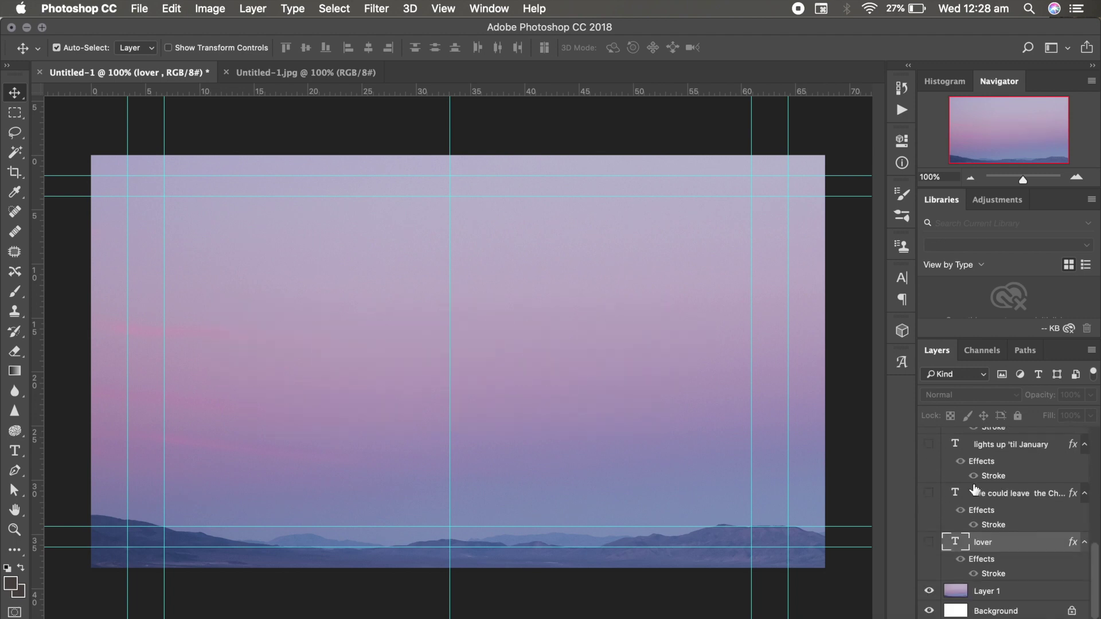
click(1005, 592)
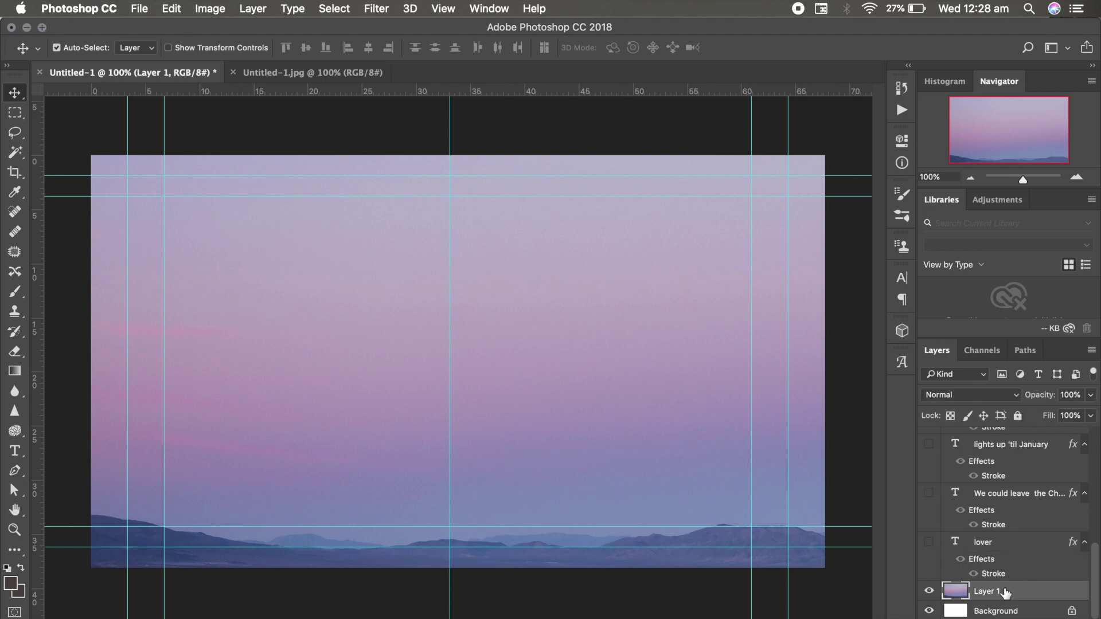
click(930, 542)
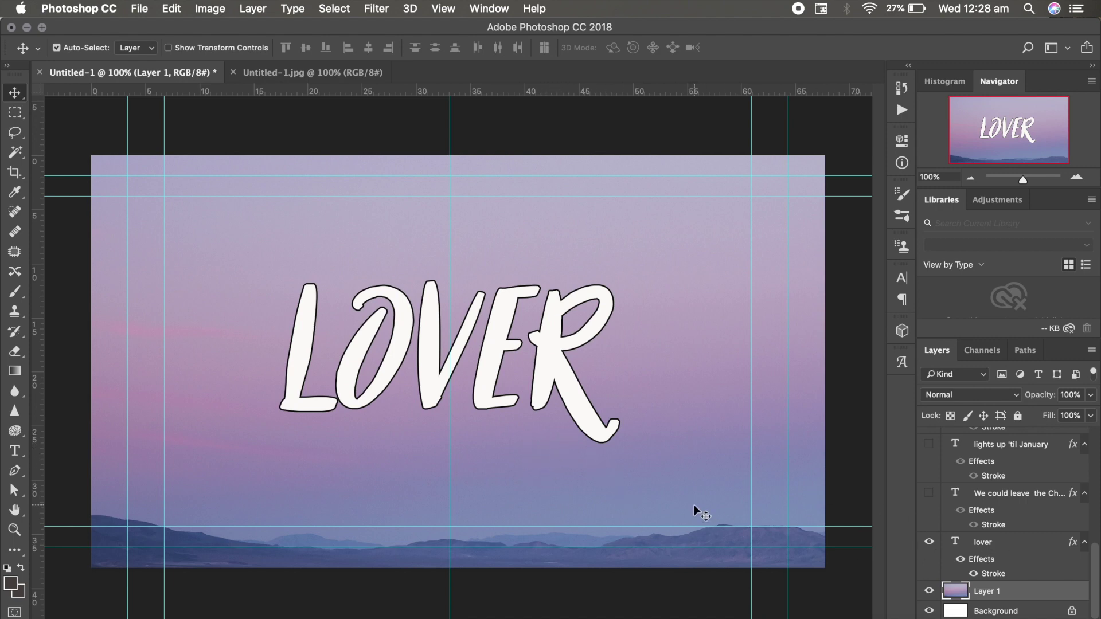
- Save the LOVER slide to the Desktop as JPEG 001.jpg at Maximum quality 12
key(super+s)
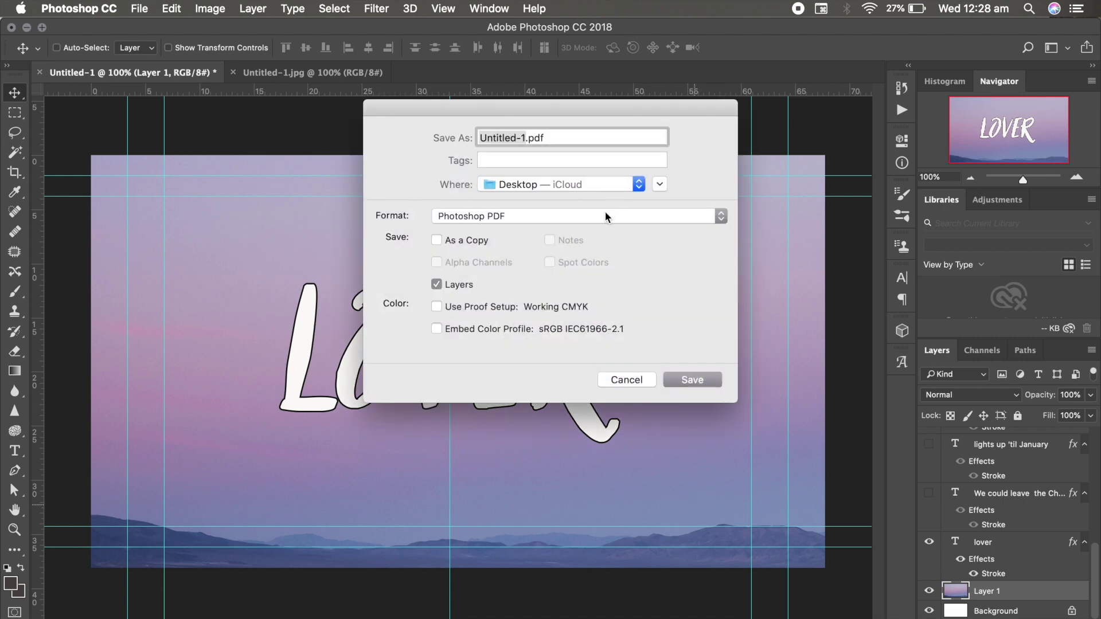
click(602, 218)
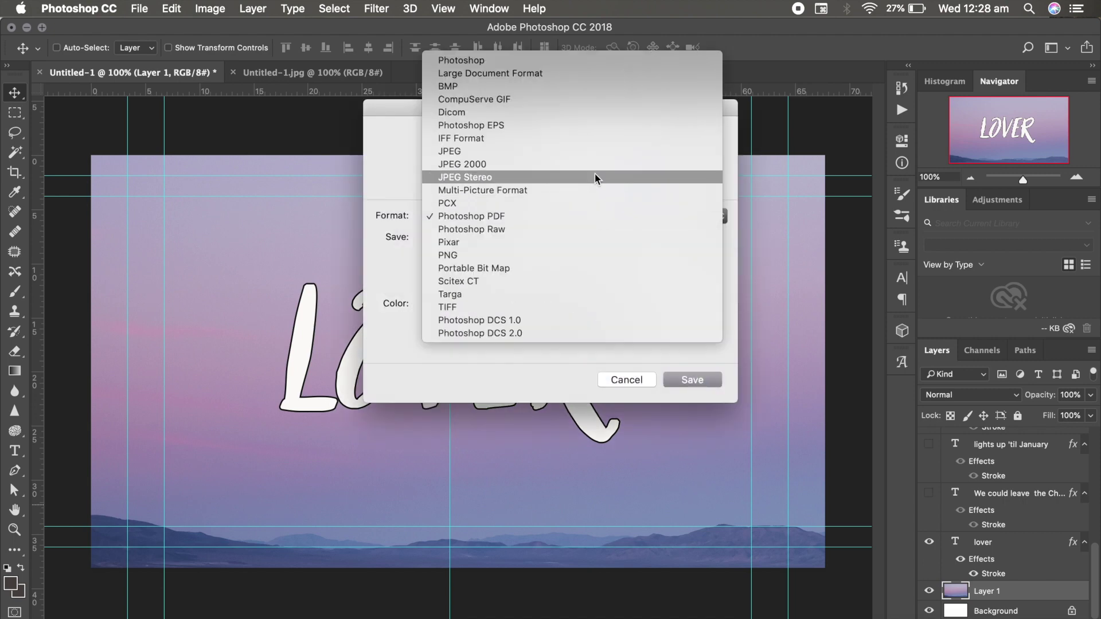
click(587, 153)
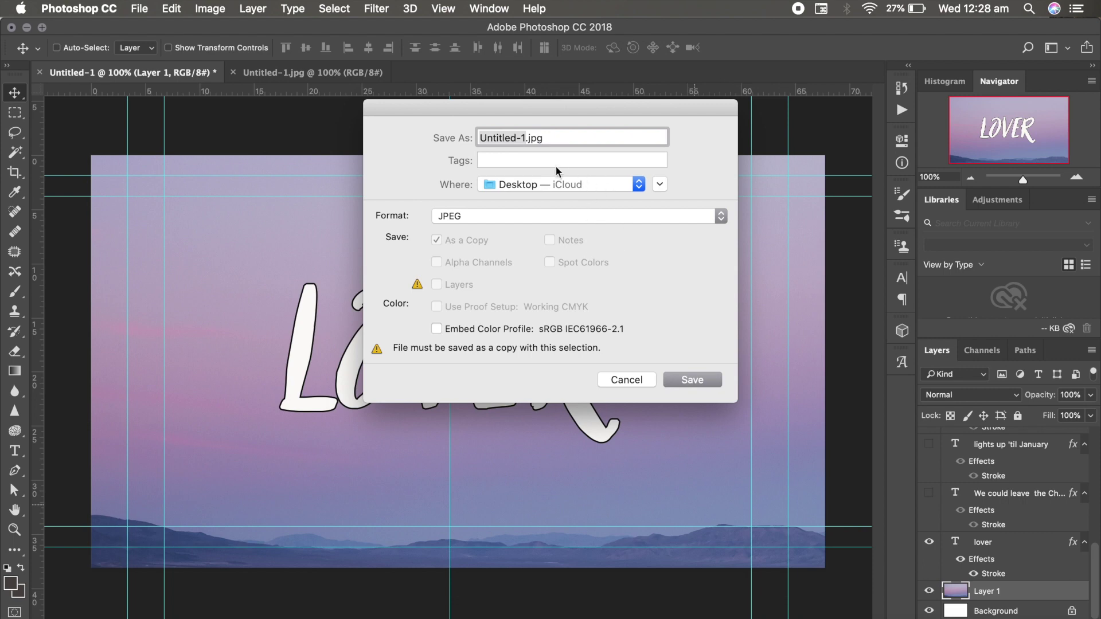
key(BackSpace)
text(001)
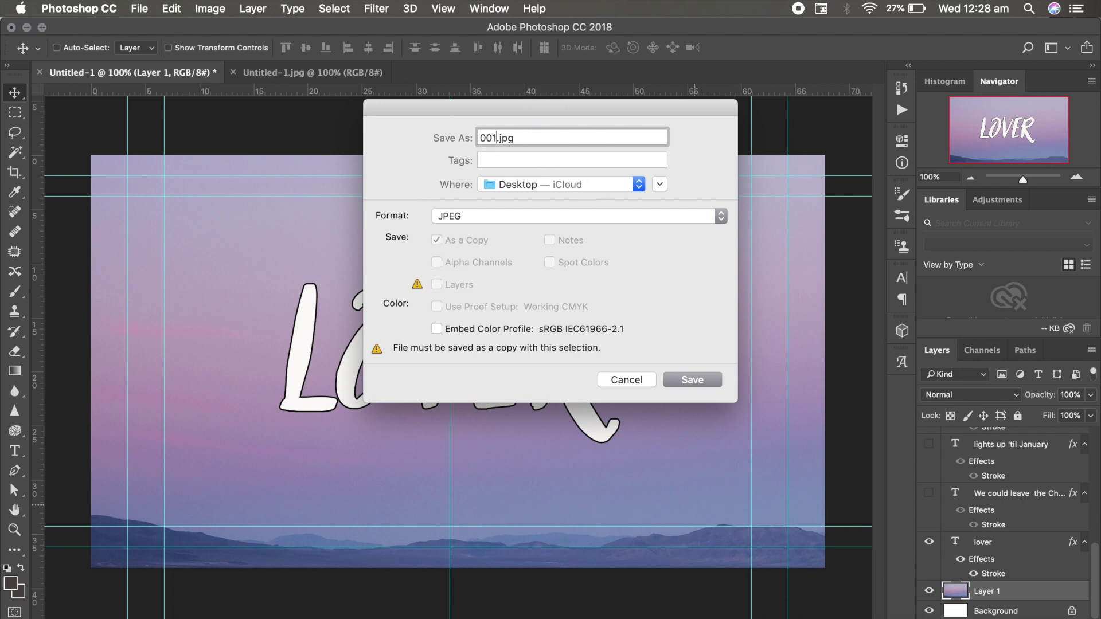
click(680, 384)
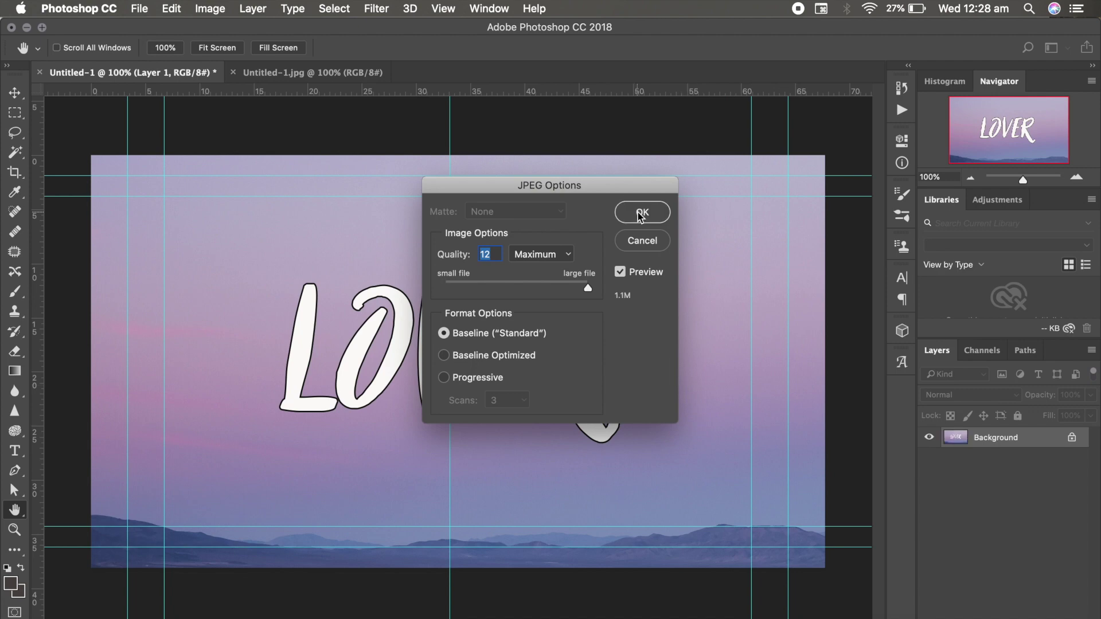
click(639, 213)
scroll(950, 542, down, 2)
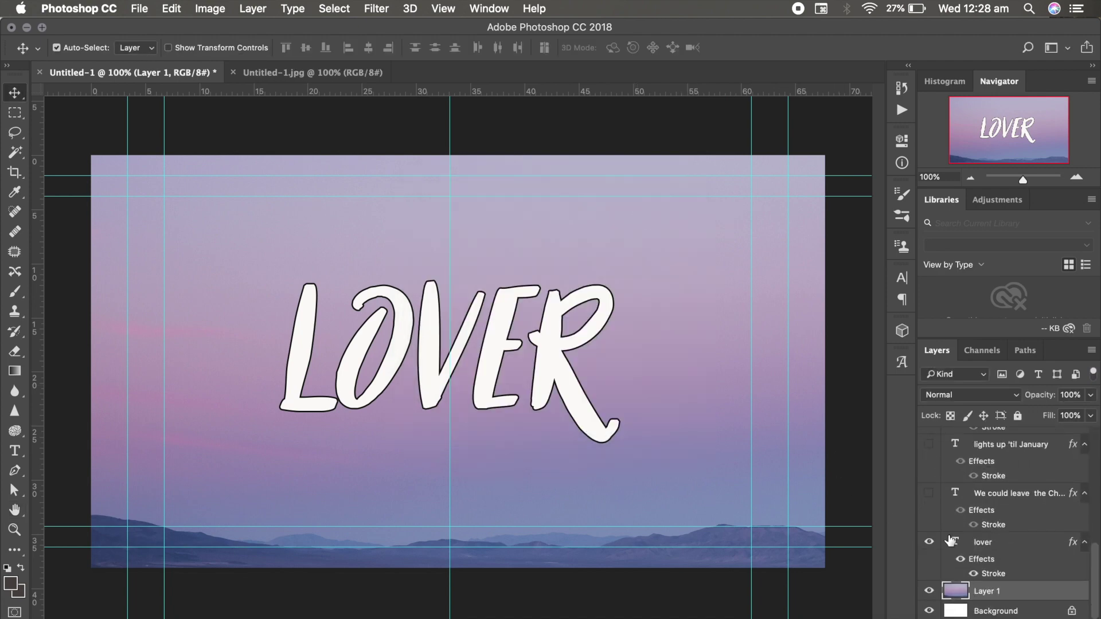
- Show only the 'We could leave the Christmas' lyric and save it as JPEG 002.jpg, quality 12
click(929, 542)
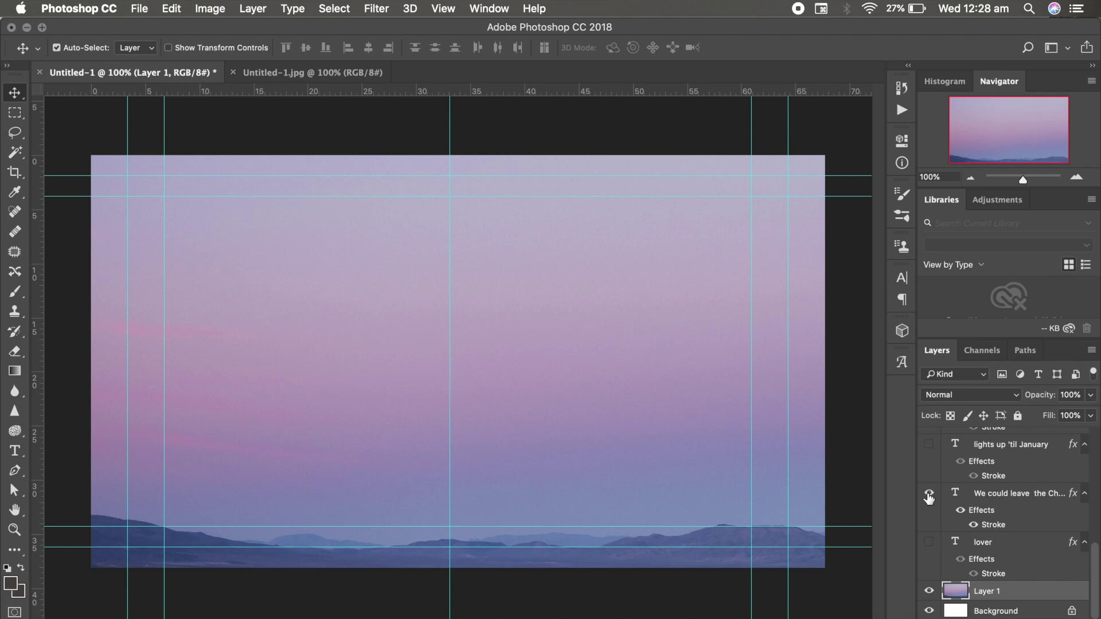
click(929, 493)
key(super+shift+s)
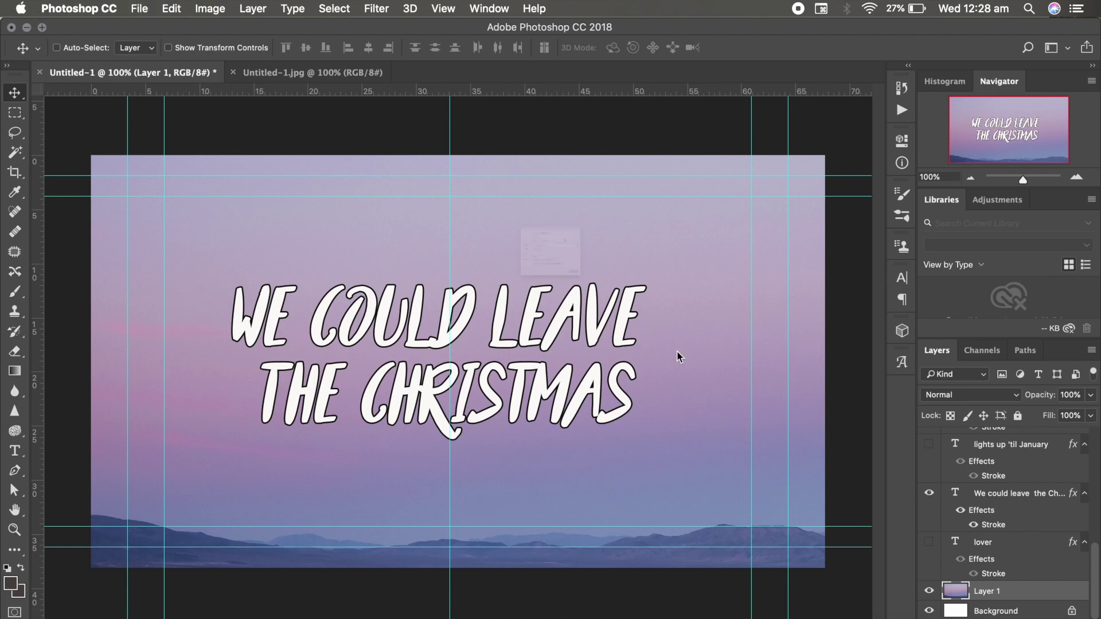
key(BackSpace)
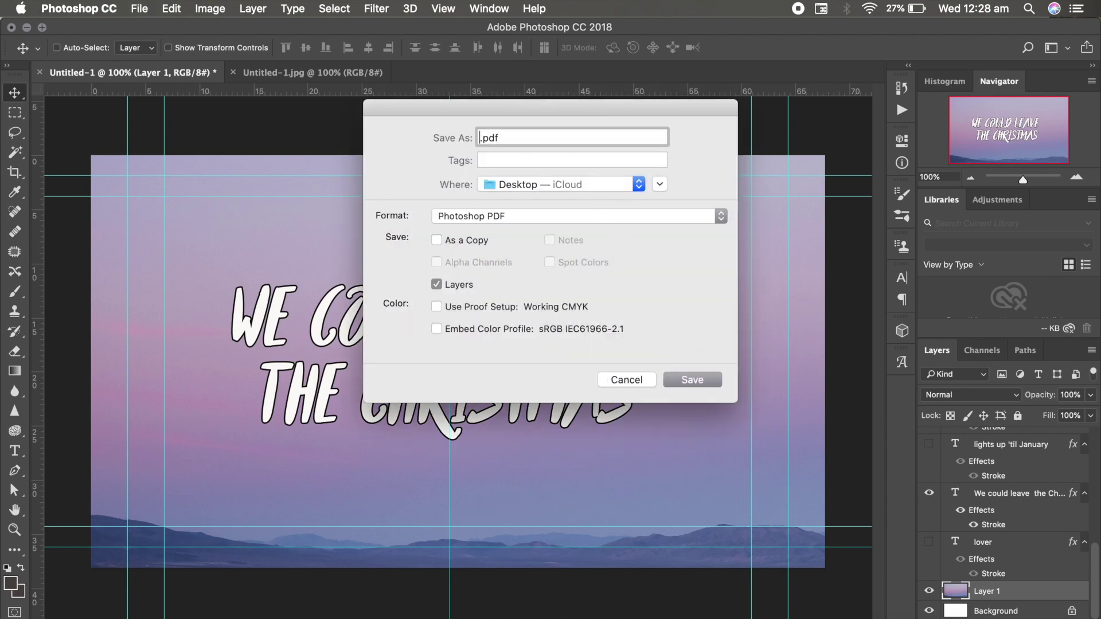
text(fl)
key(BackSpace)
key(BackSpace)
text(002)
click(585, 216)
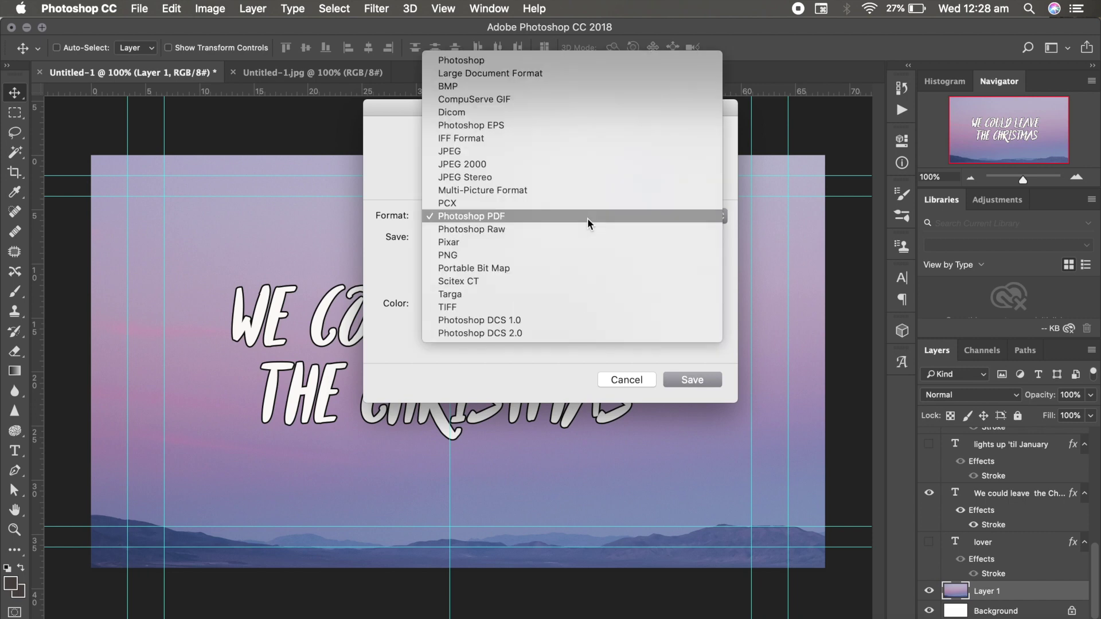
click(549, 152)
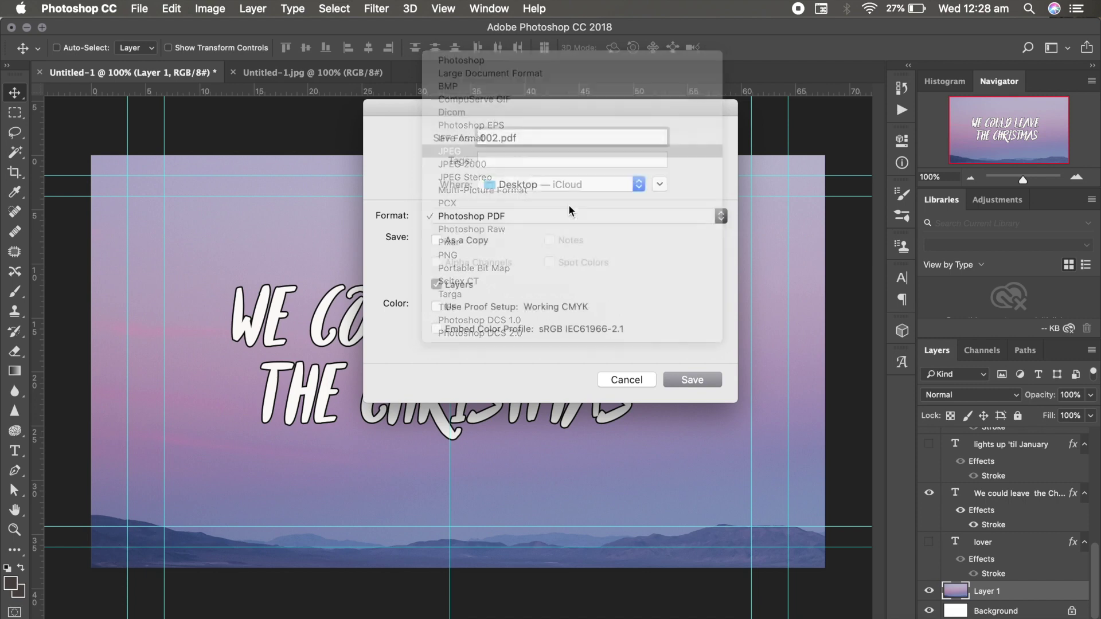
click(689, 378)
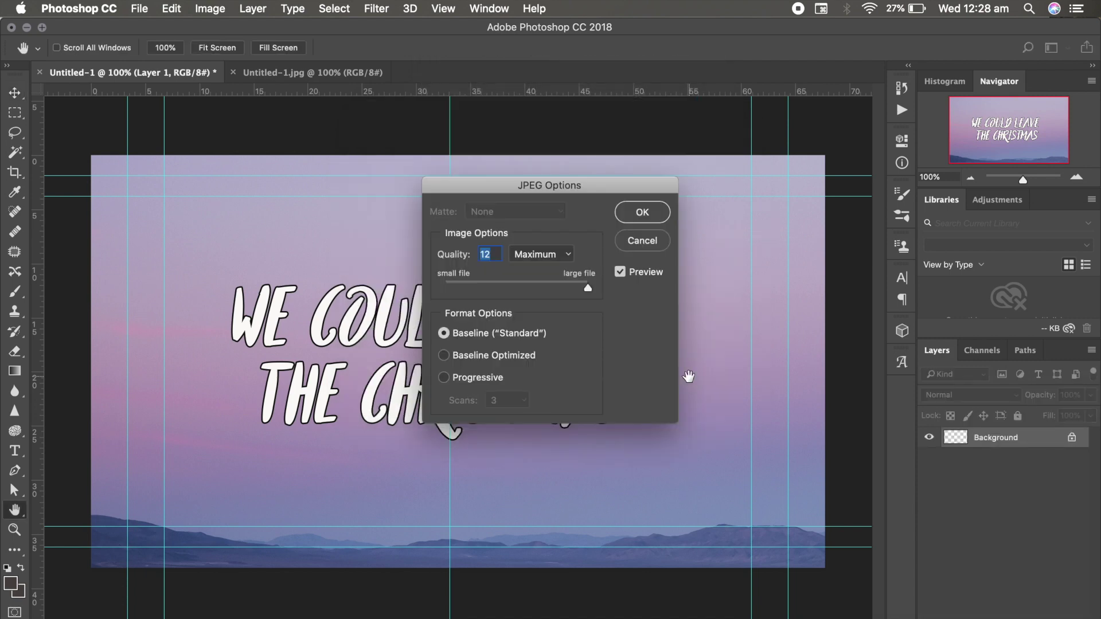
click(641, 212)
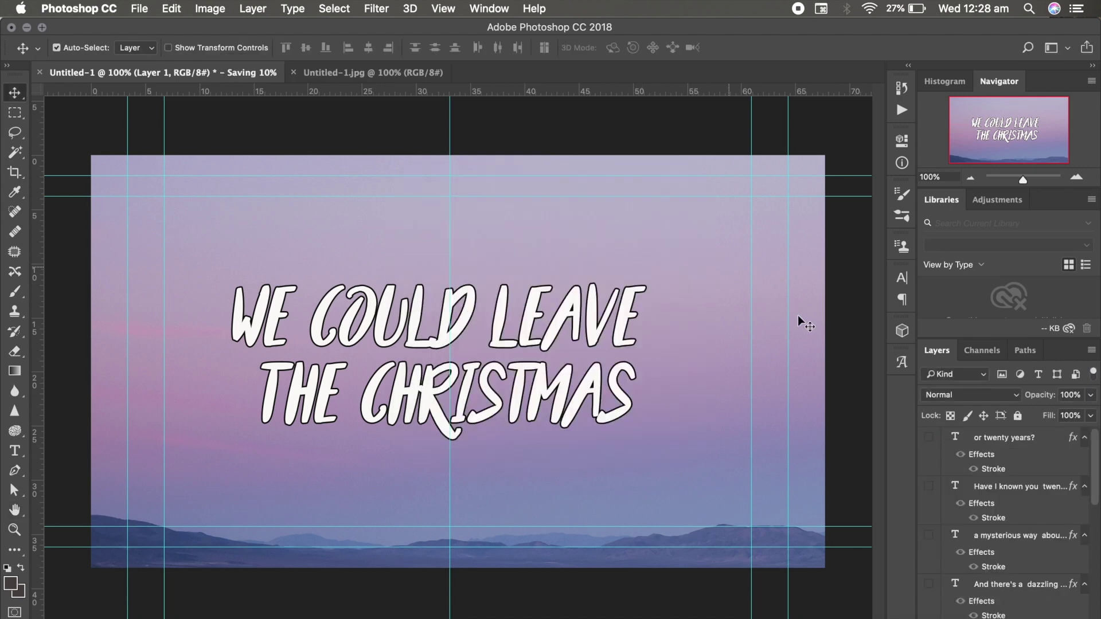
scroll(959, 568, down, 2)
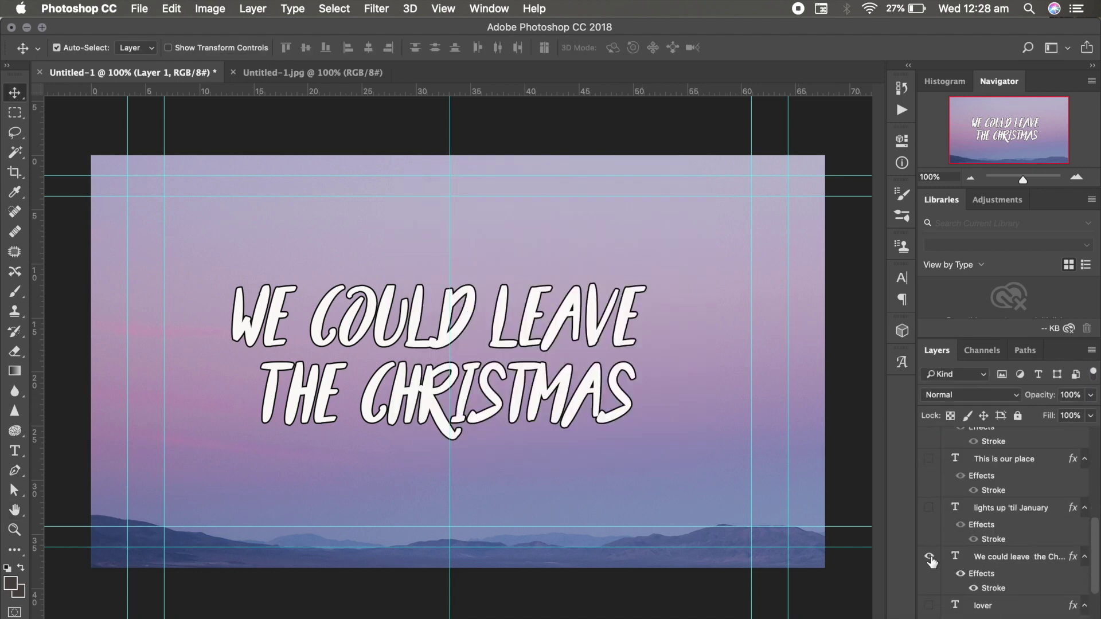
- Show only the 'lights up 'til January' lyric and save it as JPEG 003.jpg, quality 12
click(929, 557)
click(929, 508)
key(super+shift+s)
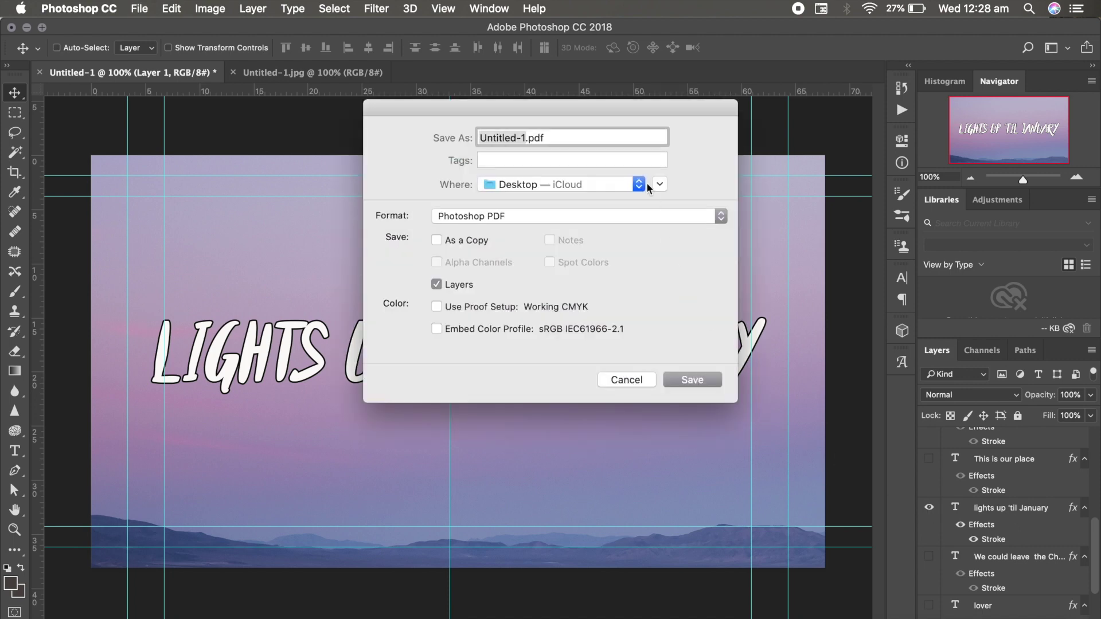
click(652, 216)
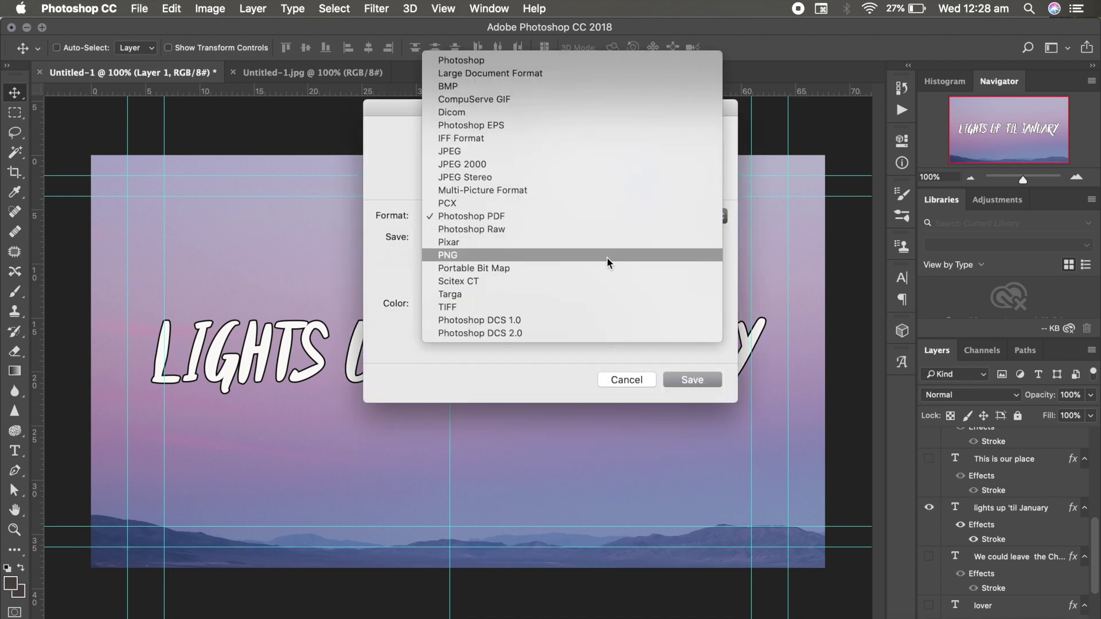
click(620, 151)
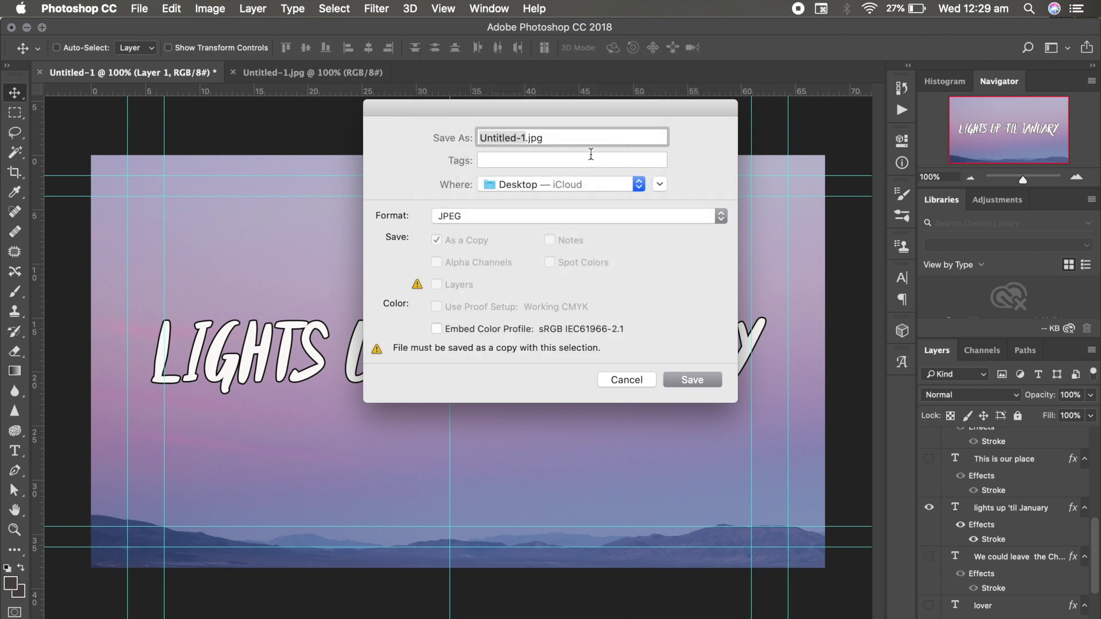
key(BackSpace)
text(003)
click(688, 379)
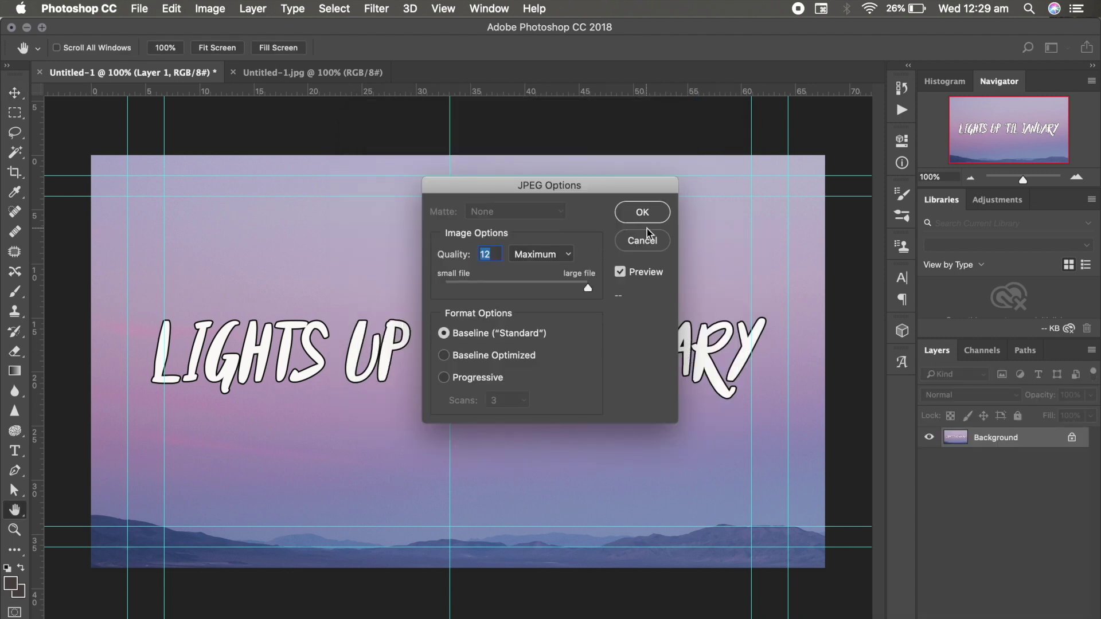
click(642, 212)
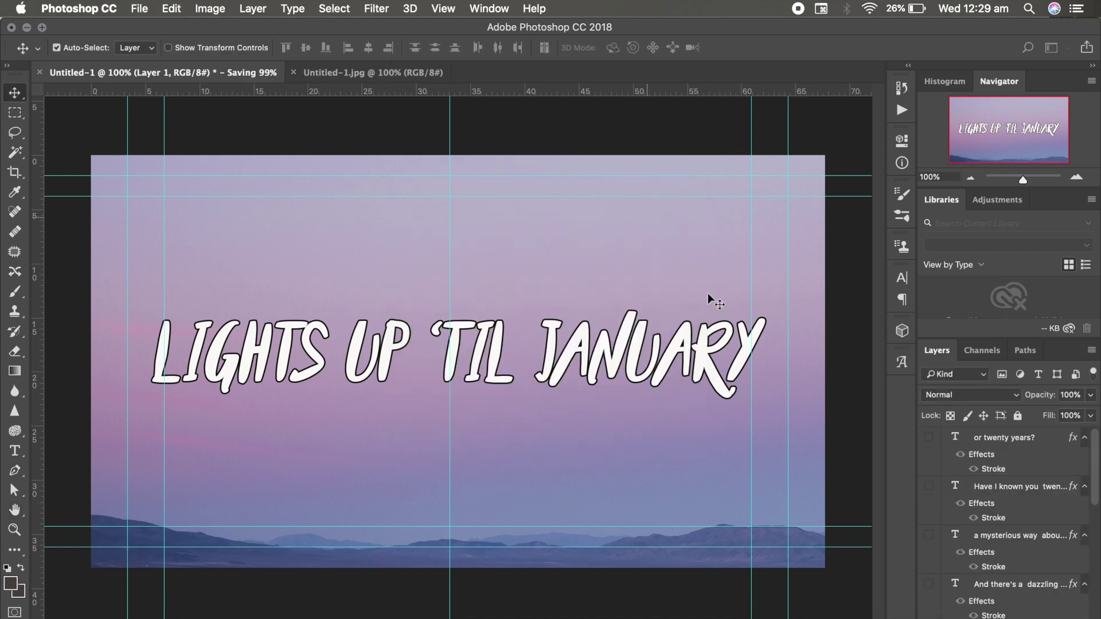
- Hide the 'lights up 'til January' lyric layer again
scroll(954, 507, down, 5)
scroll(955, 507, down, 3)
scroll(952, 505, up, 2)
click(929, 520)
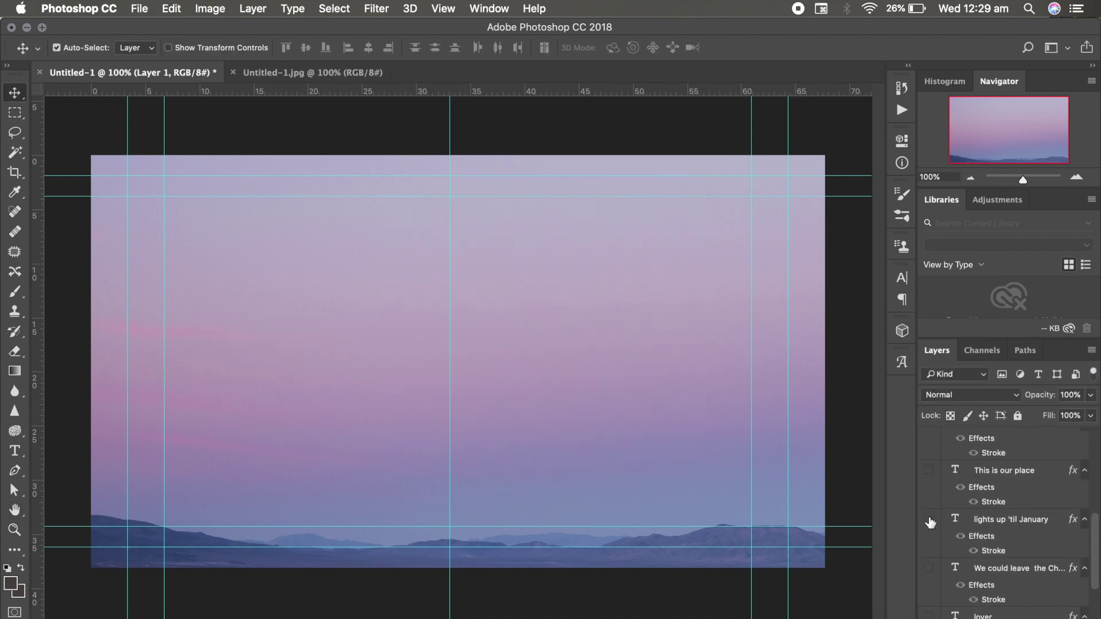
scroll(930, 521, up, 2)
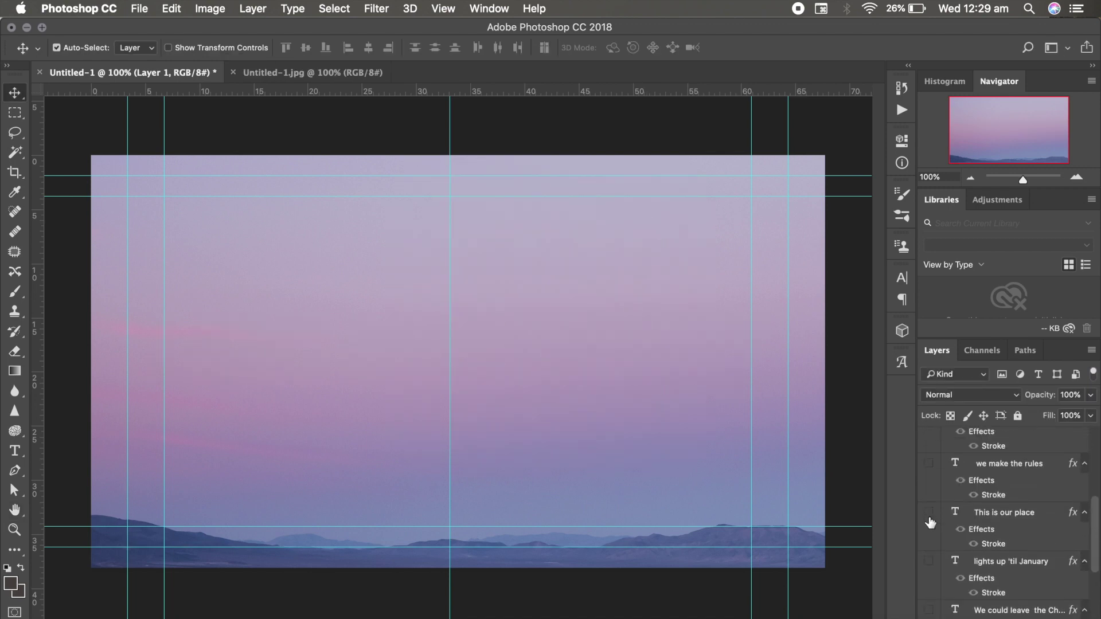
click(27, 27)
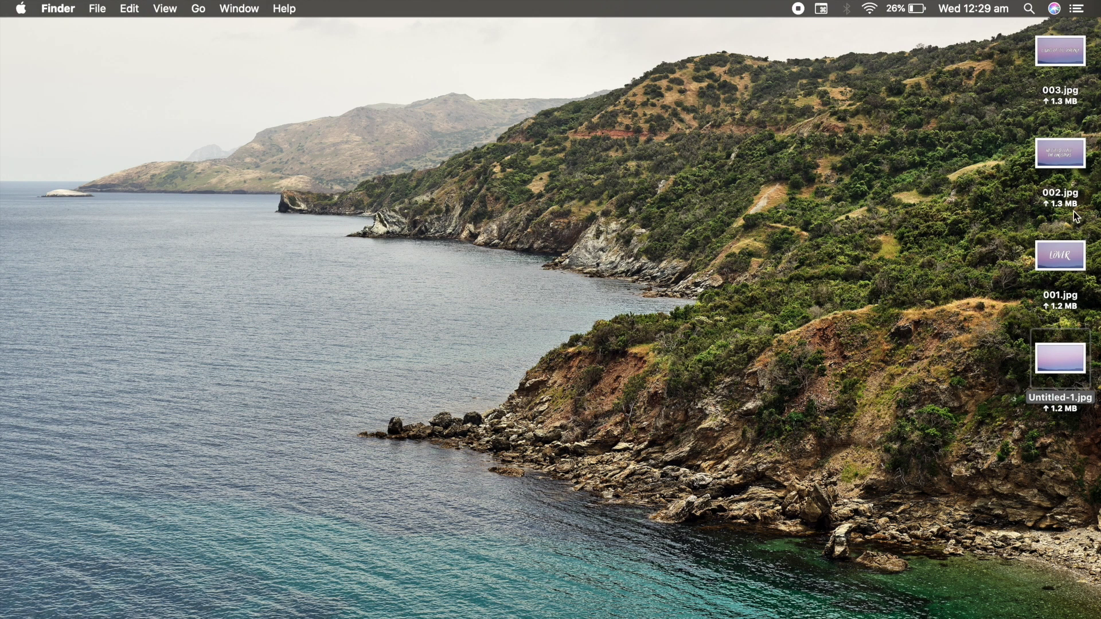
- Quick Look the saved 001.jpg, 002.jpg and 003.jpg slides on the desktop, then close the preview
click(1058, 257)
key(space)
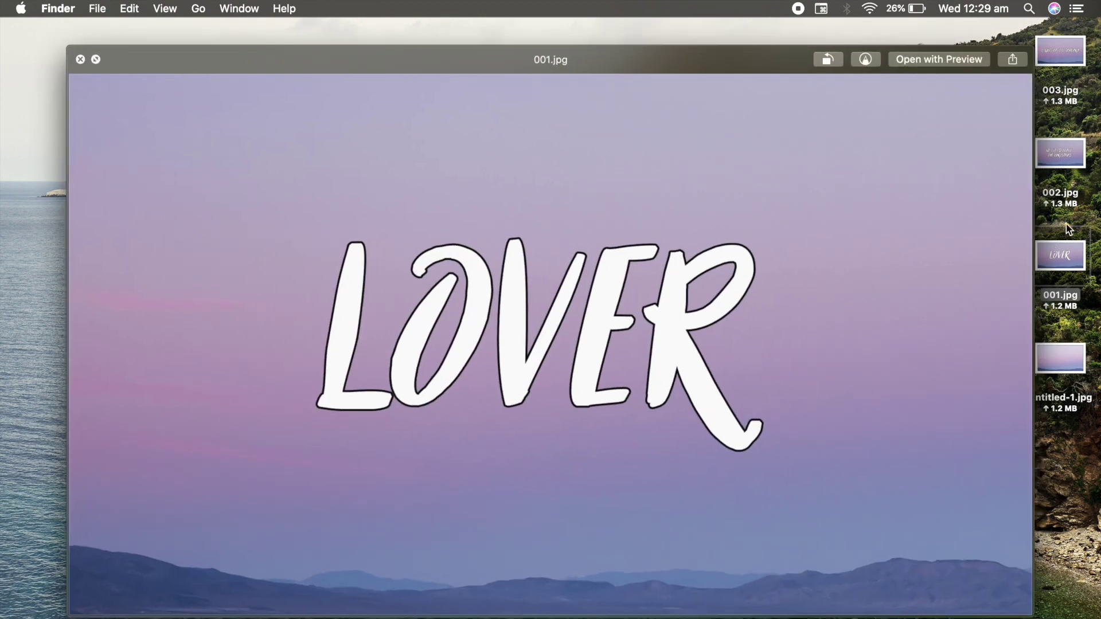
drag(651, 58, 501, 59)
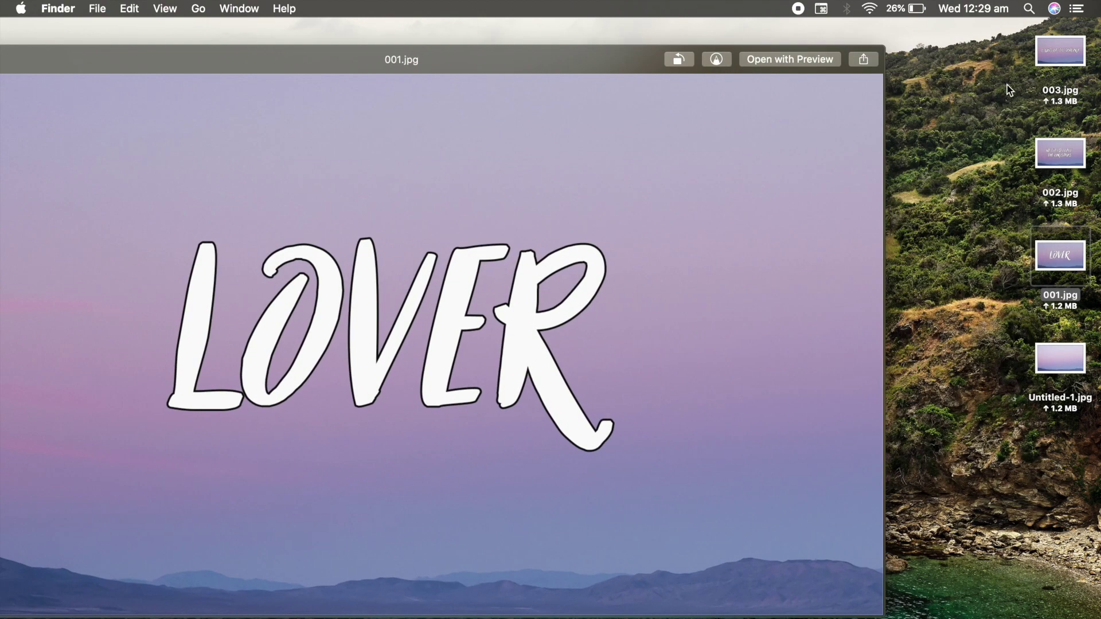
click(1041, 144)
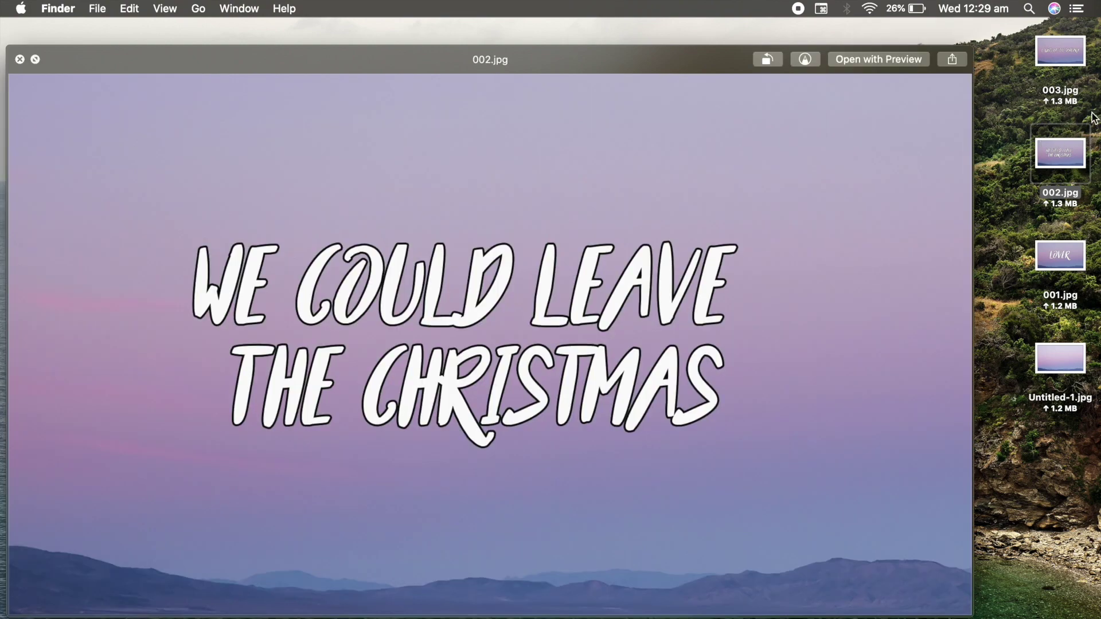
click(1061, 67)
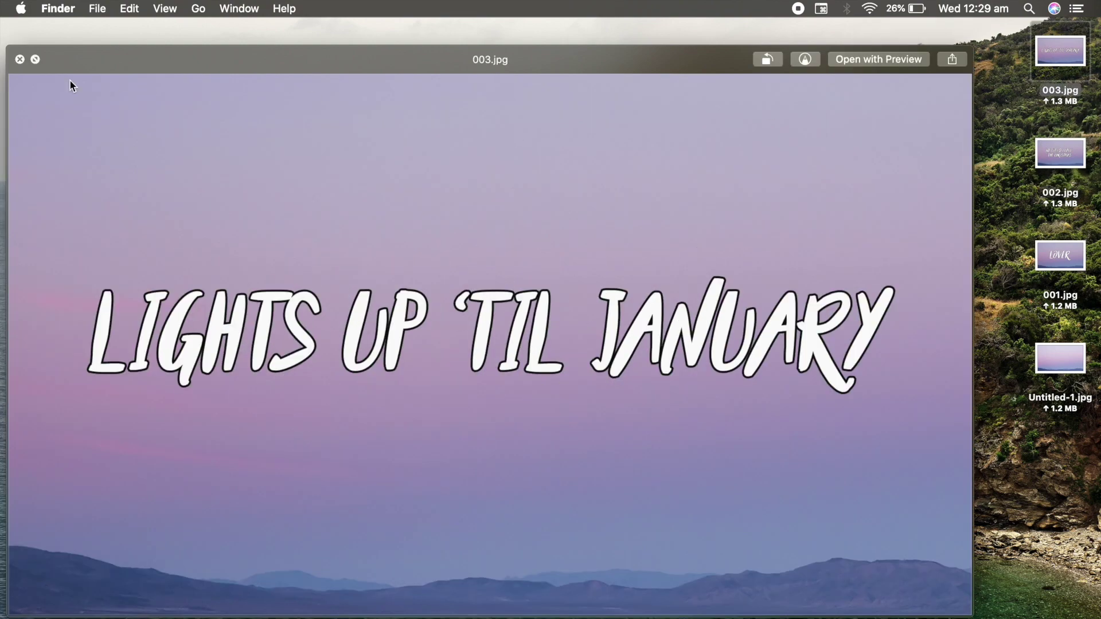
click(17, 58)
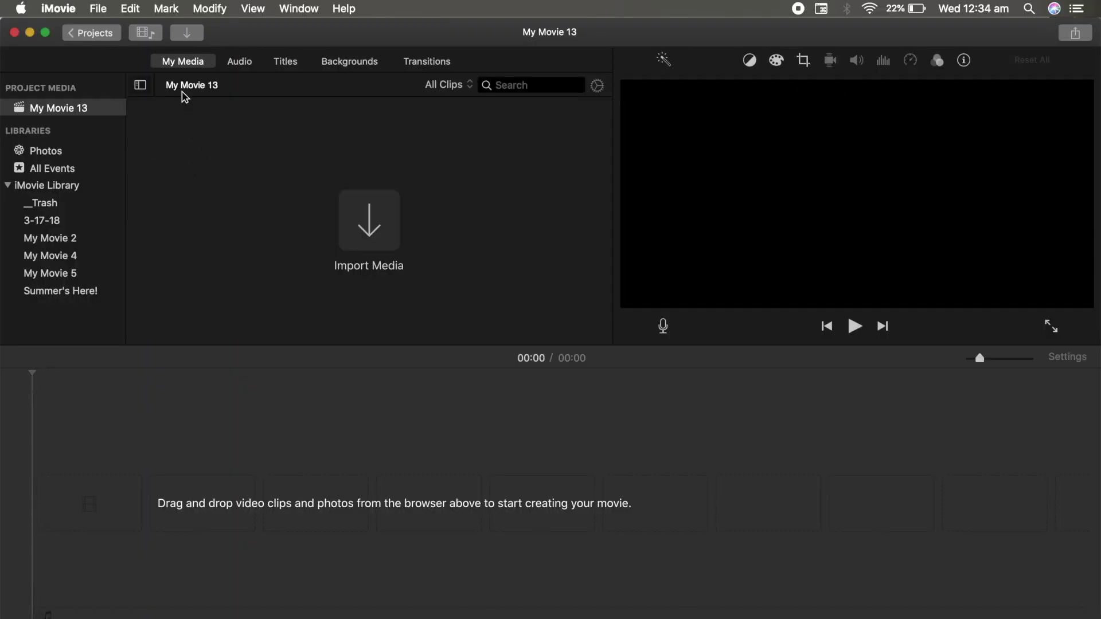
- Import 001.jpg, 002.jpg and 003.jpg from the Desktop into the iMovie project
click(187, 32)
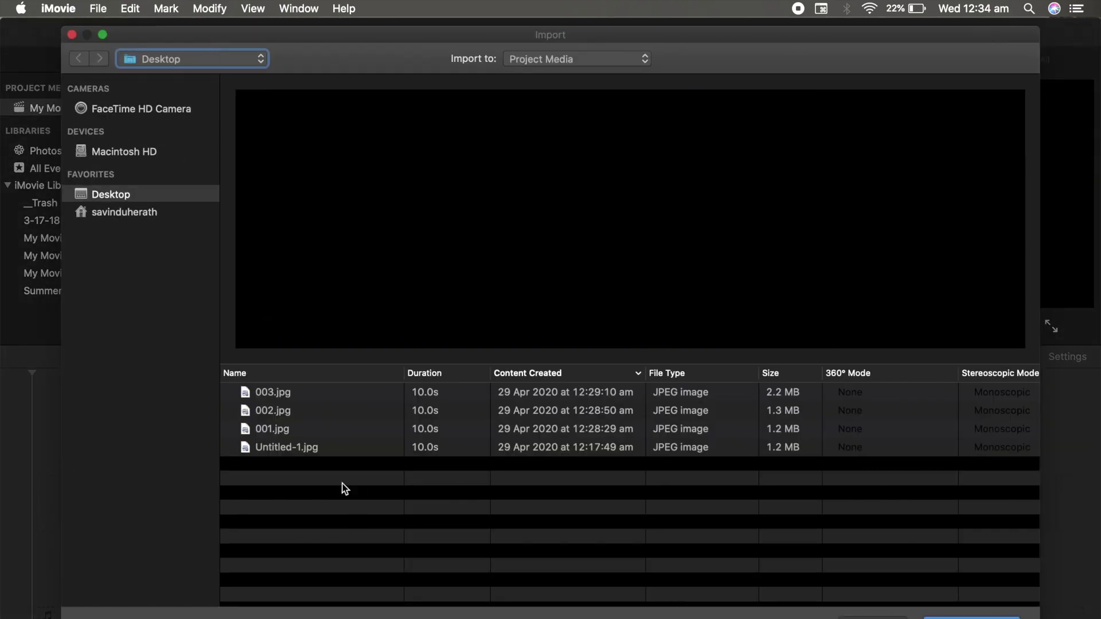
click(162, 198)
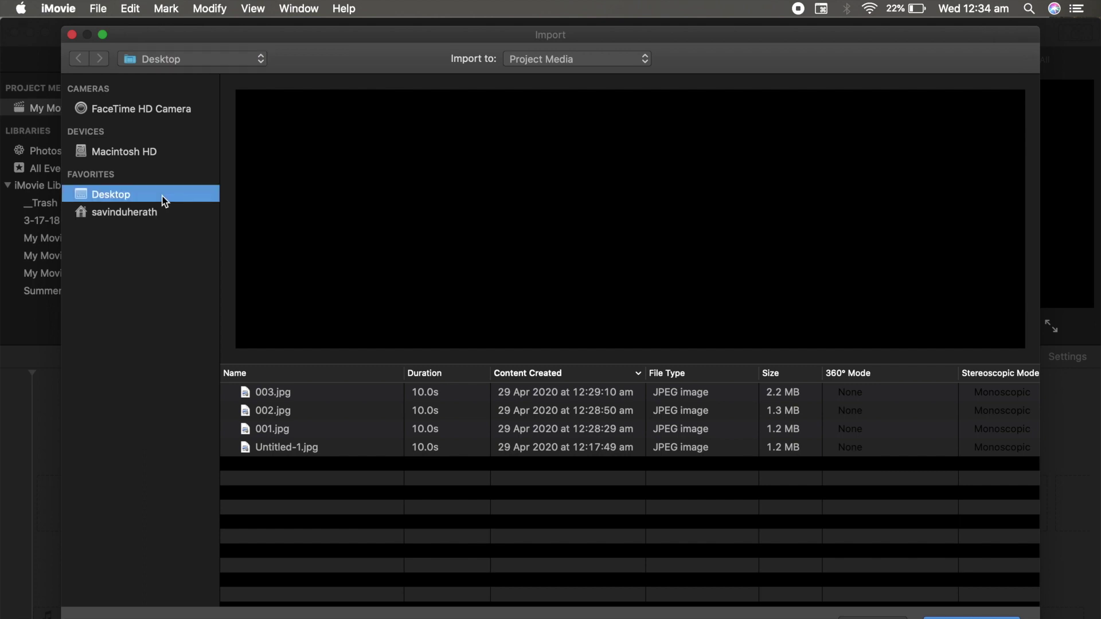
click(337, 395)
shift+click(338, 412)
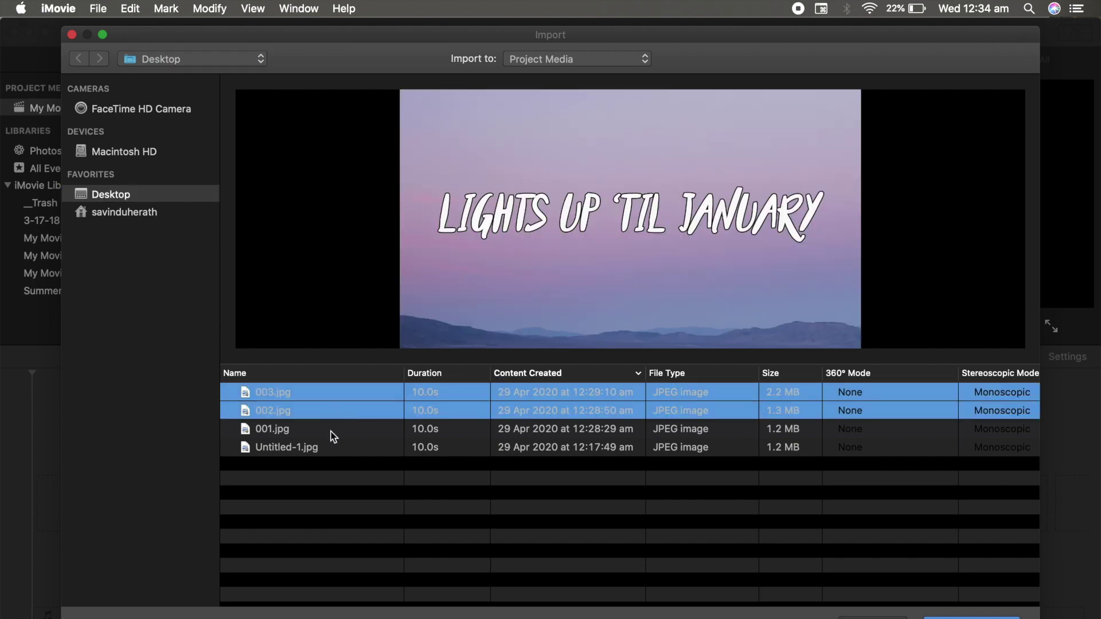
shift+click(332, 430)
click(953, 618)
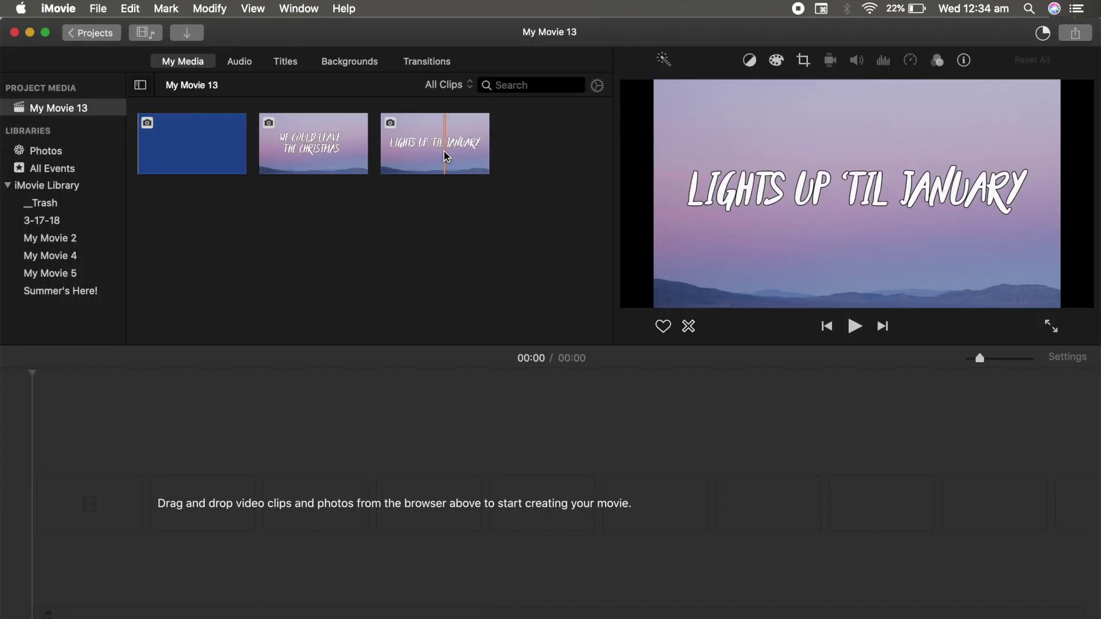
- Append the three imported slide clips to the movie timeline
click(216, 162)
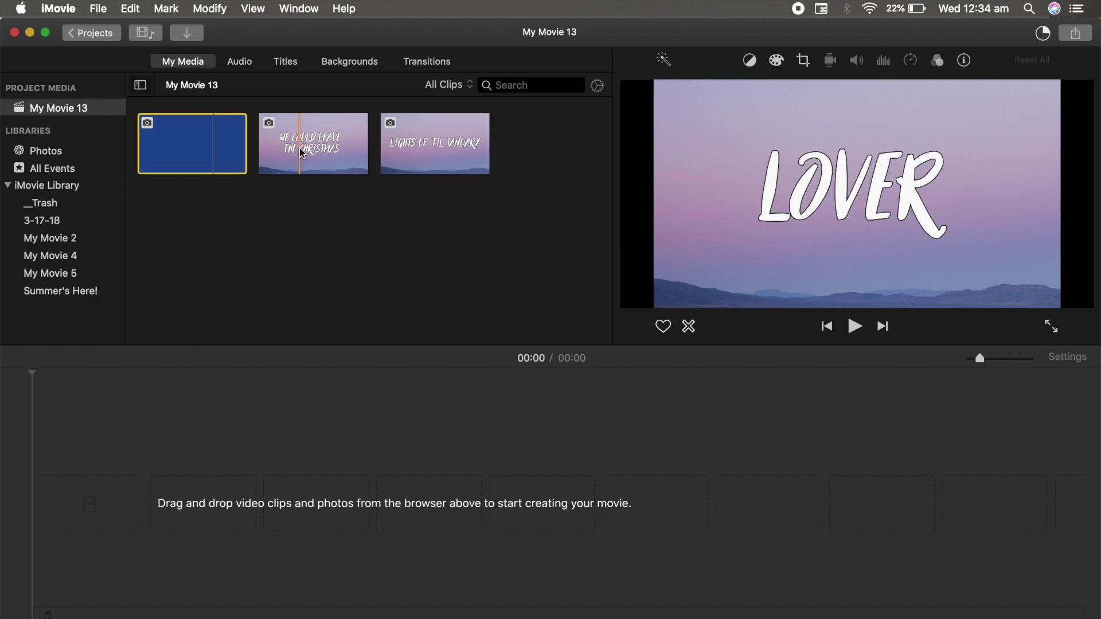
shift+click(413, 154)
click(473, 167)
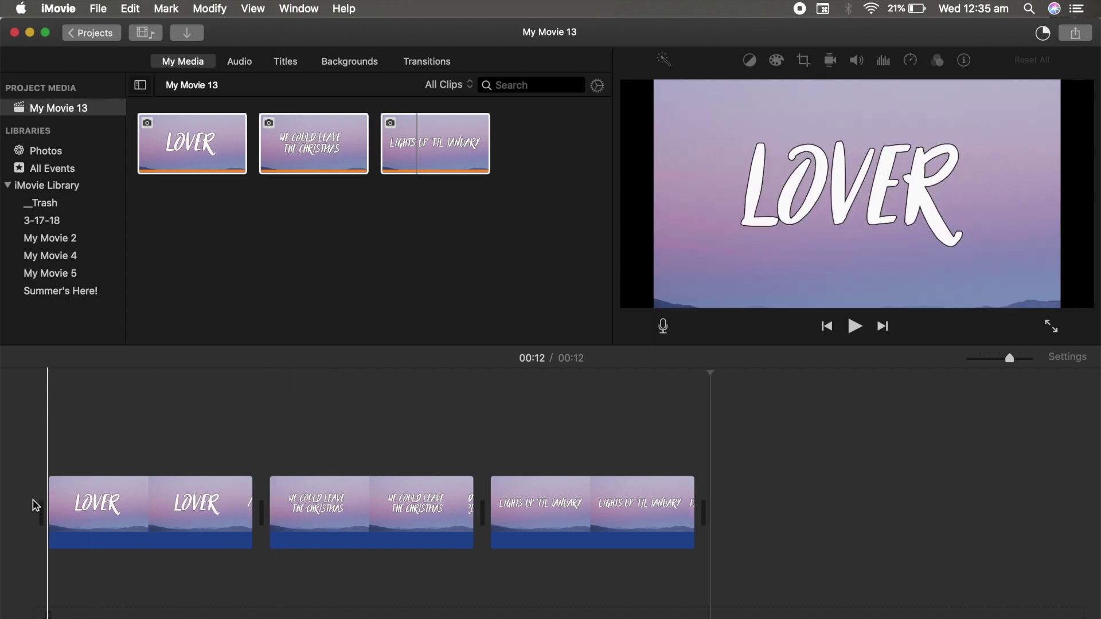
- Set all three timeline slide clips to Crop to Fill, then return the playhead to the start
click(310, 500)
shift+click(607, 479)
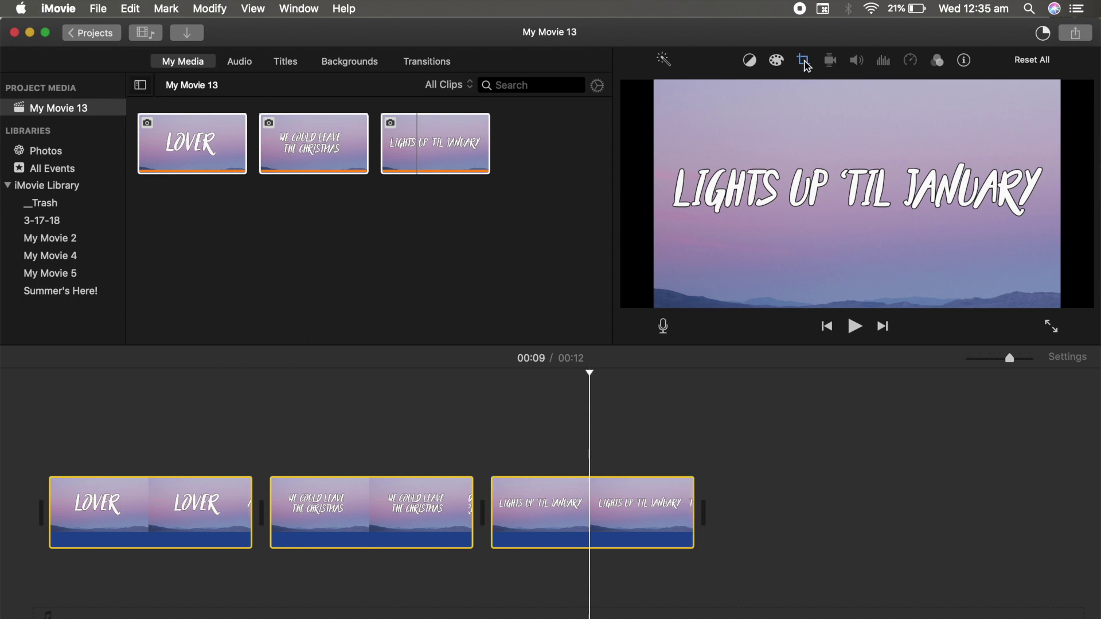
click(802, 60)
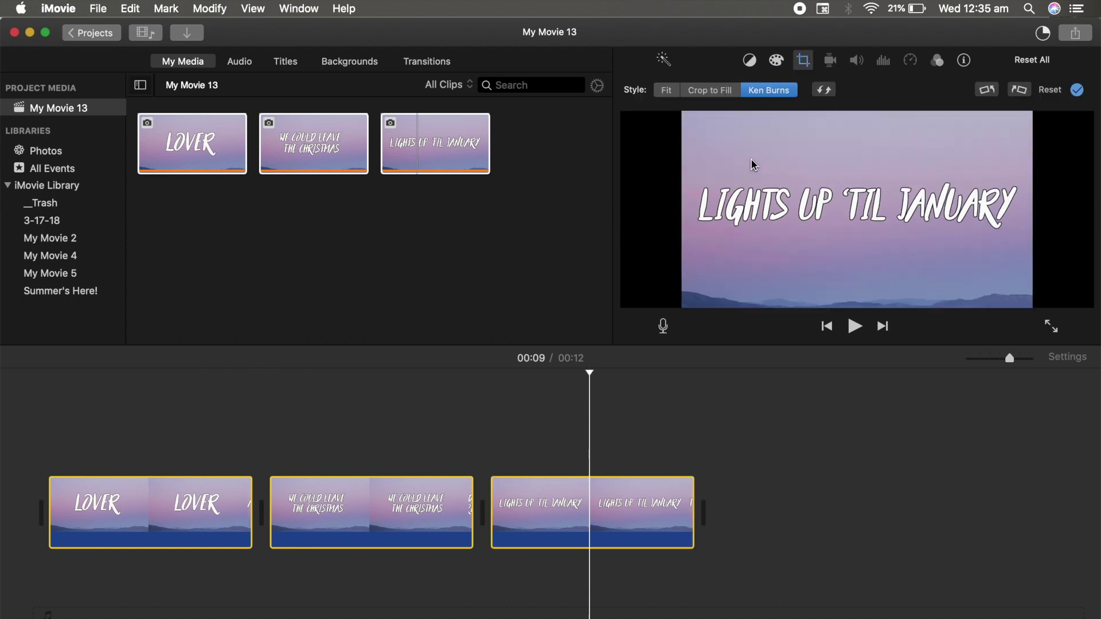
click(718, 92)
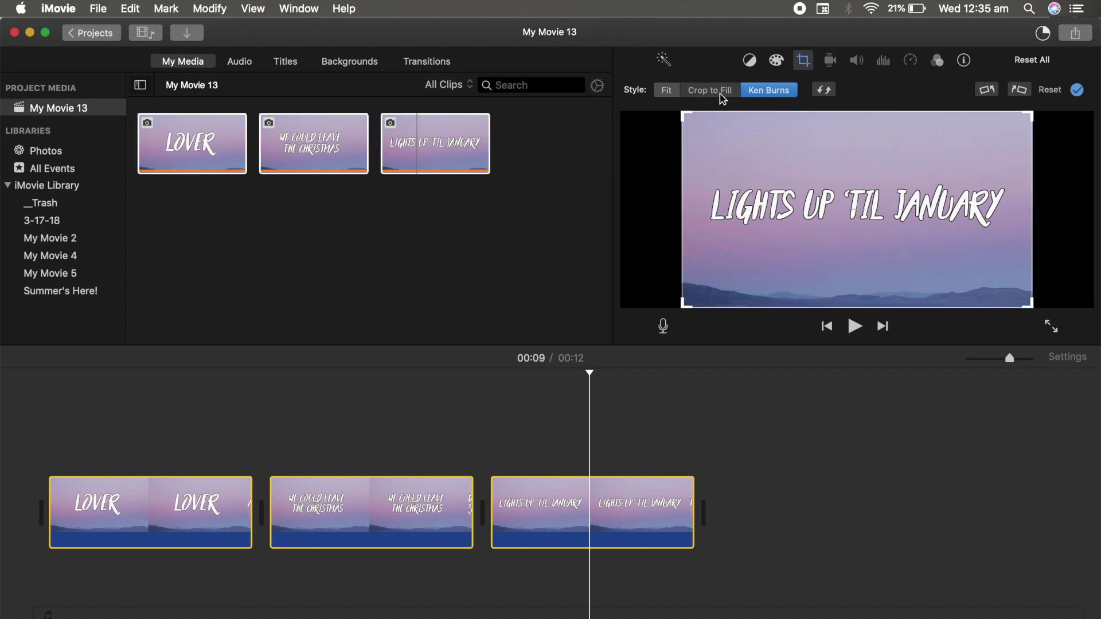
click(160, 536)
click(93, 519)
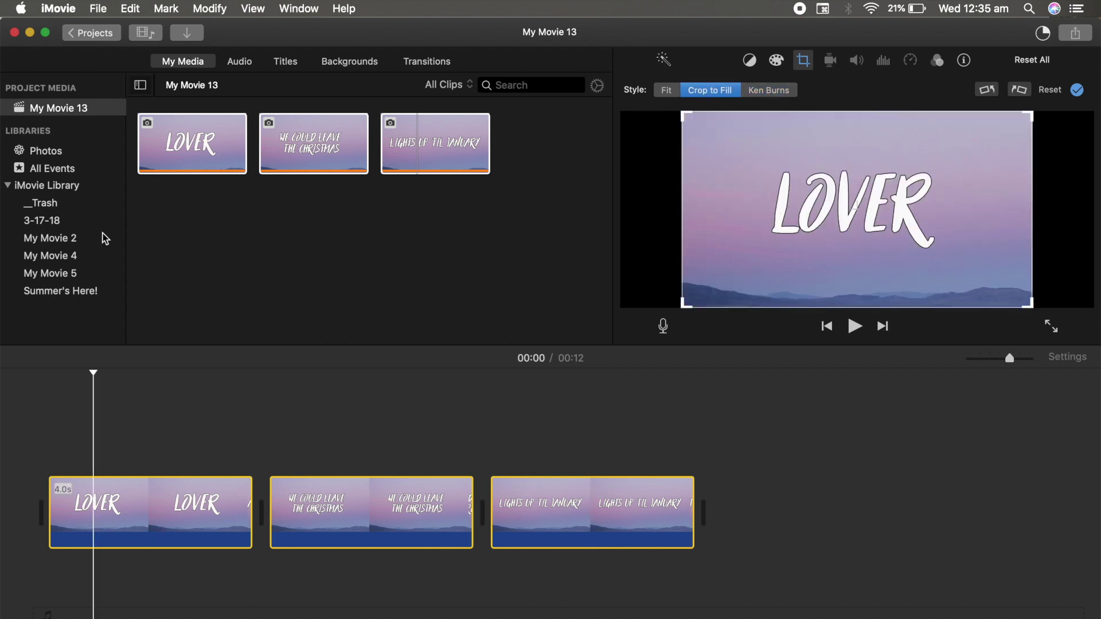
- Search the Music library for 'lover' and add the Lover track (3:41) under the three slide clips
click(232, 64)
click(555, 85)
text(lo)
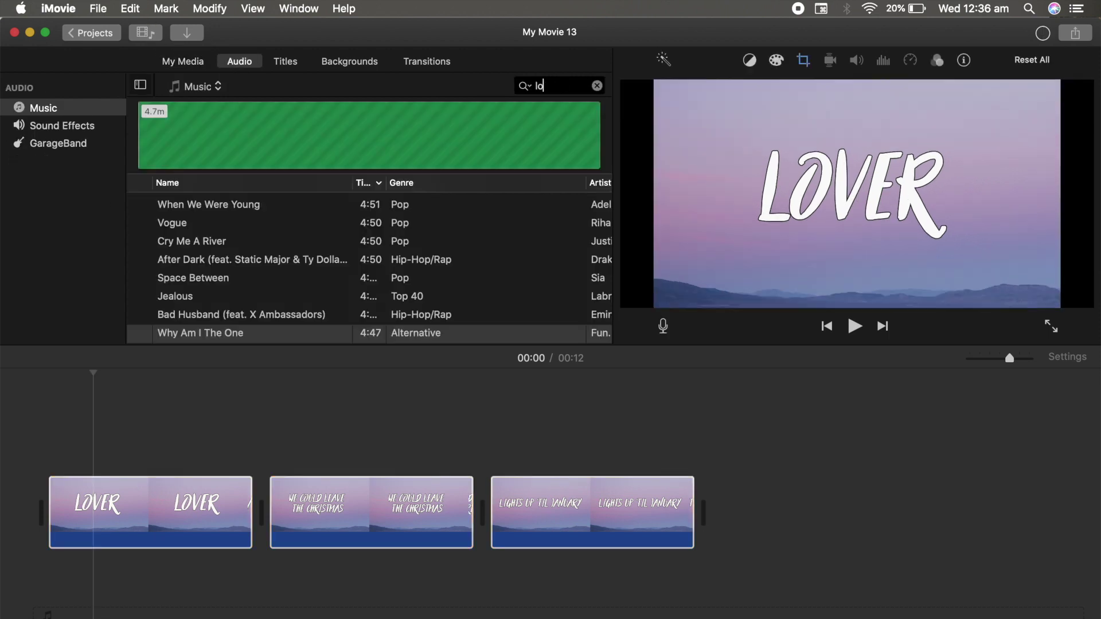
text(ver)
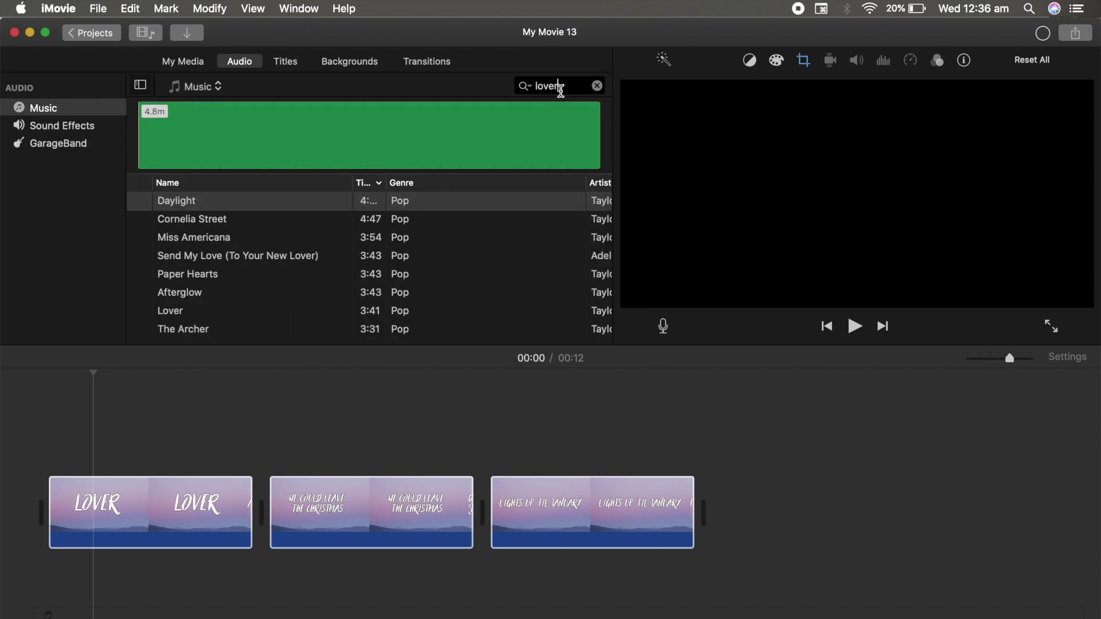
scroll(199, 264, down, 3)
click(199, 264)
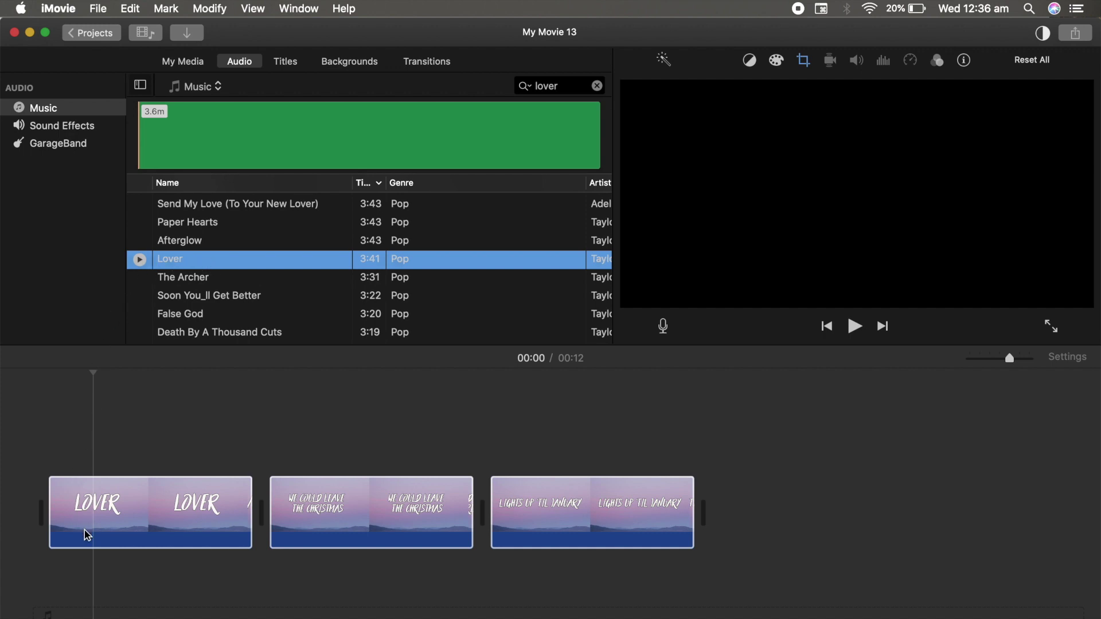
drag(79, 465, 87, 586)
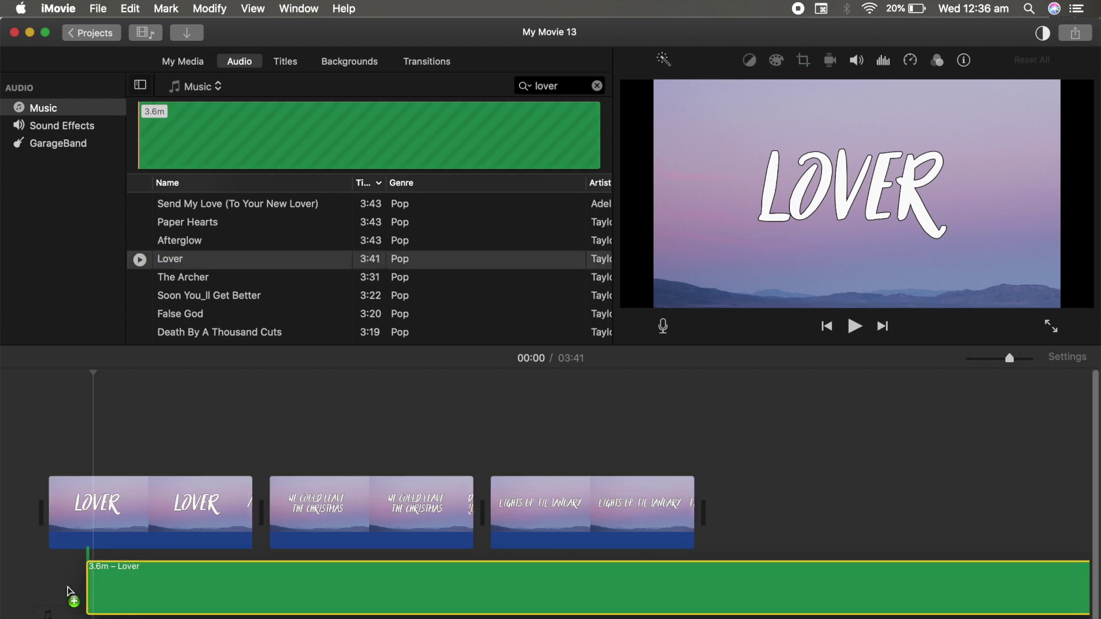
- Move the Lover audio clip so it starts at the very beginning of the movie
drag(69, 591, 42, 596)
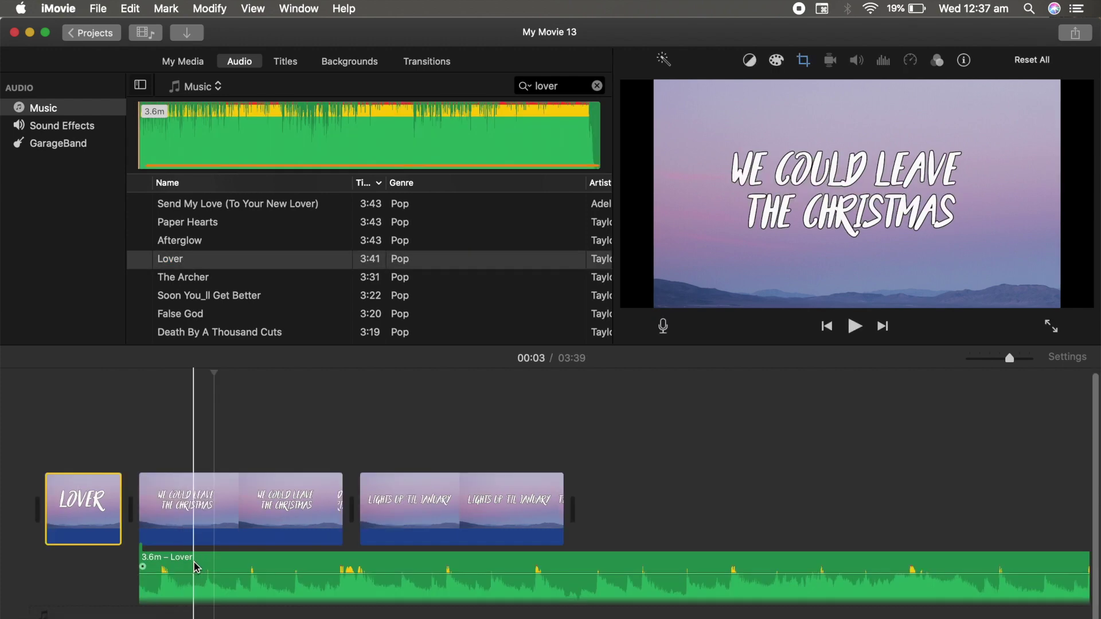
drag(195, 567, 204, 559)
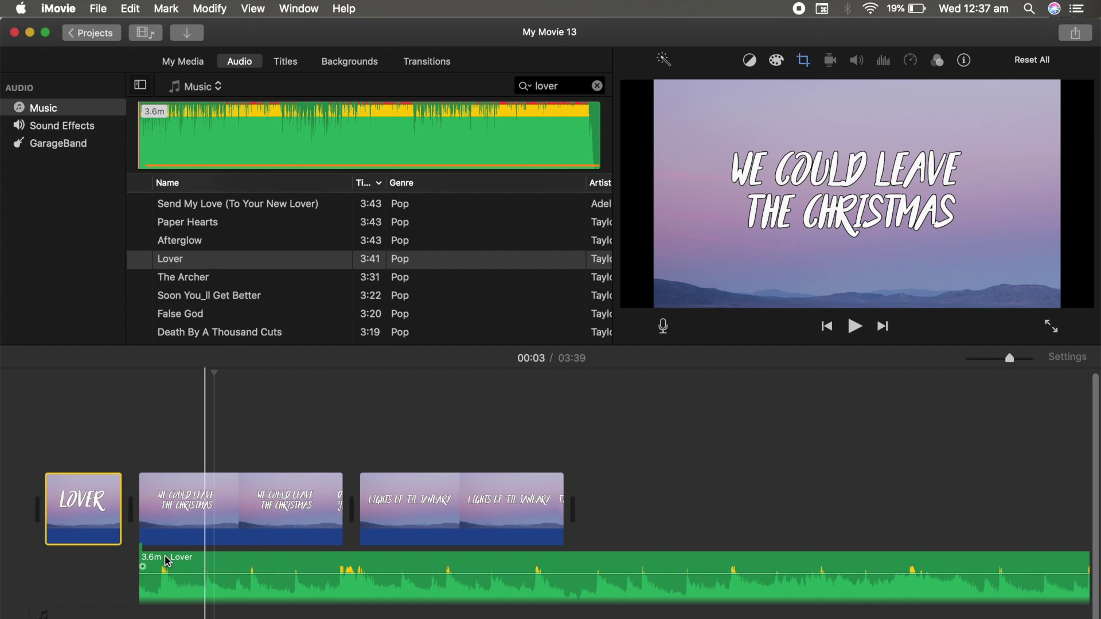
drag(137, 565, 84, 567)
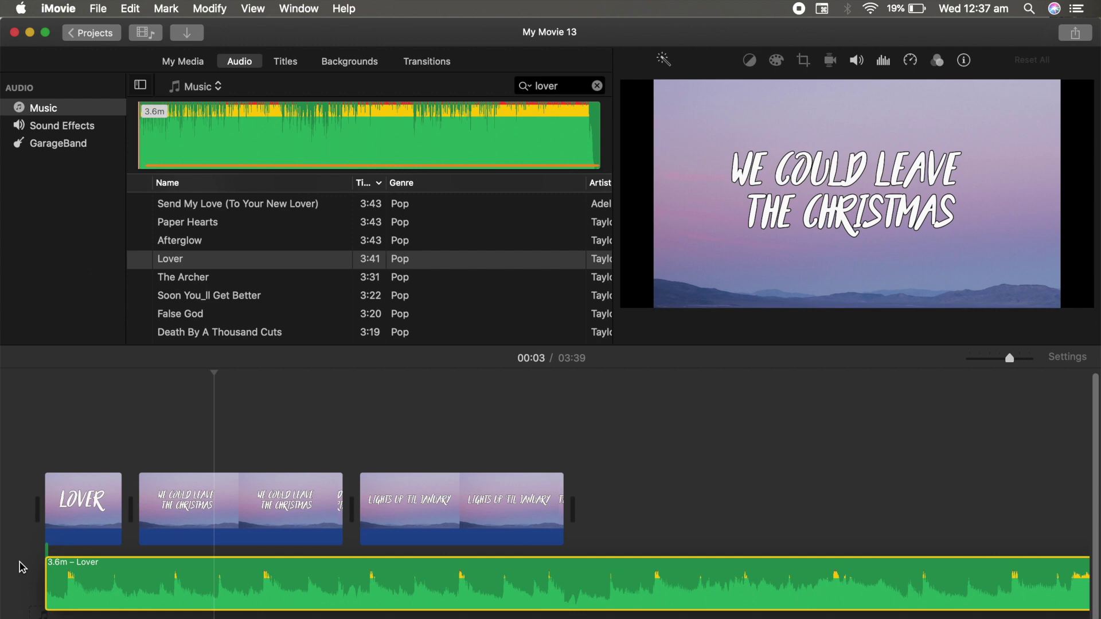
- Preview the movie from the start with the Lover song, adjusting volume, then select the song clip
key(XF86AudioLowerVolume)
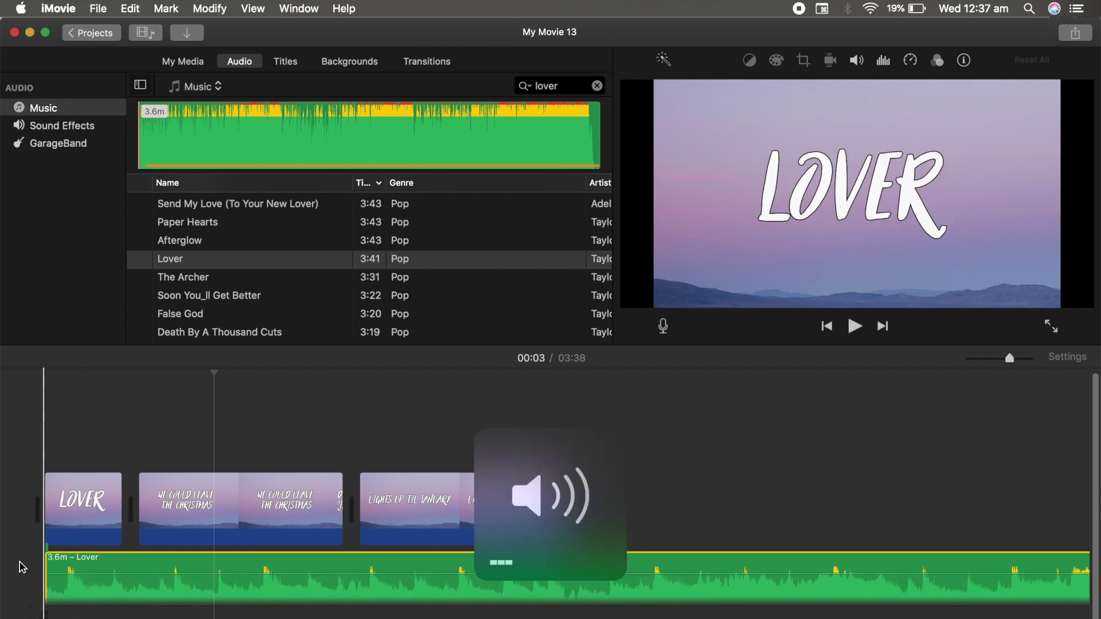
key(backslash)
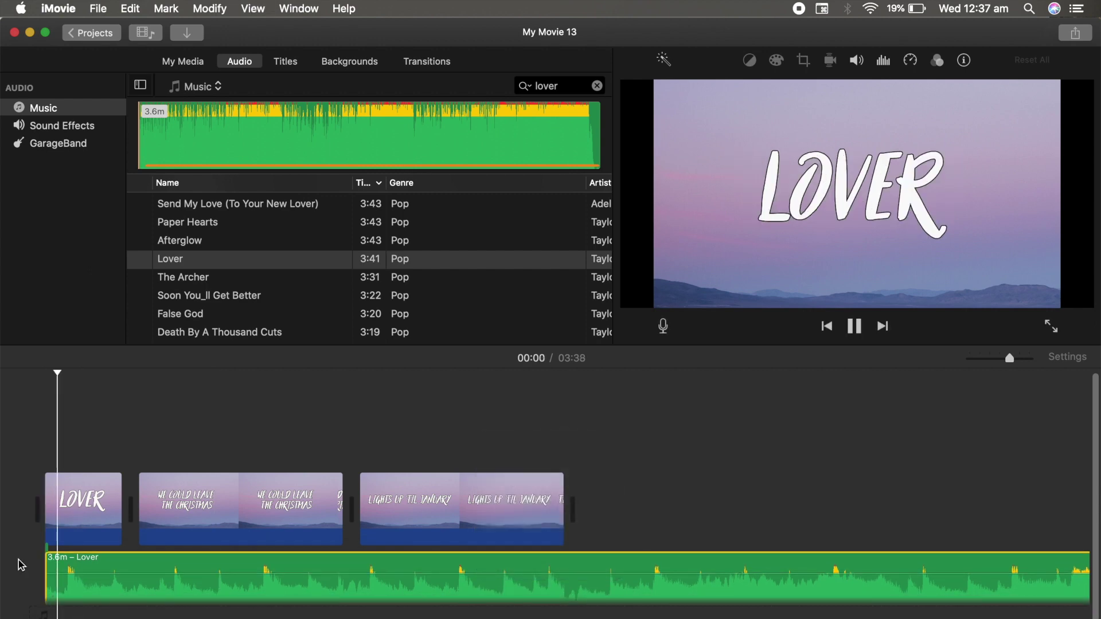
key(space)
key(space)
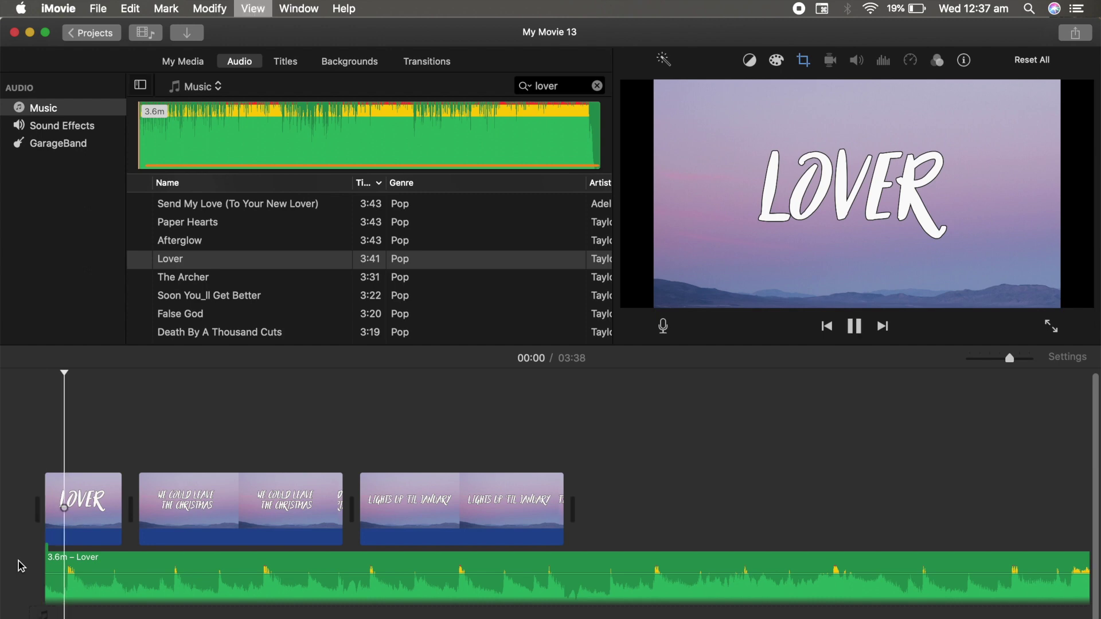
key(XF86AudioRaiseVolume)
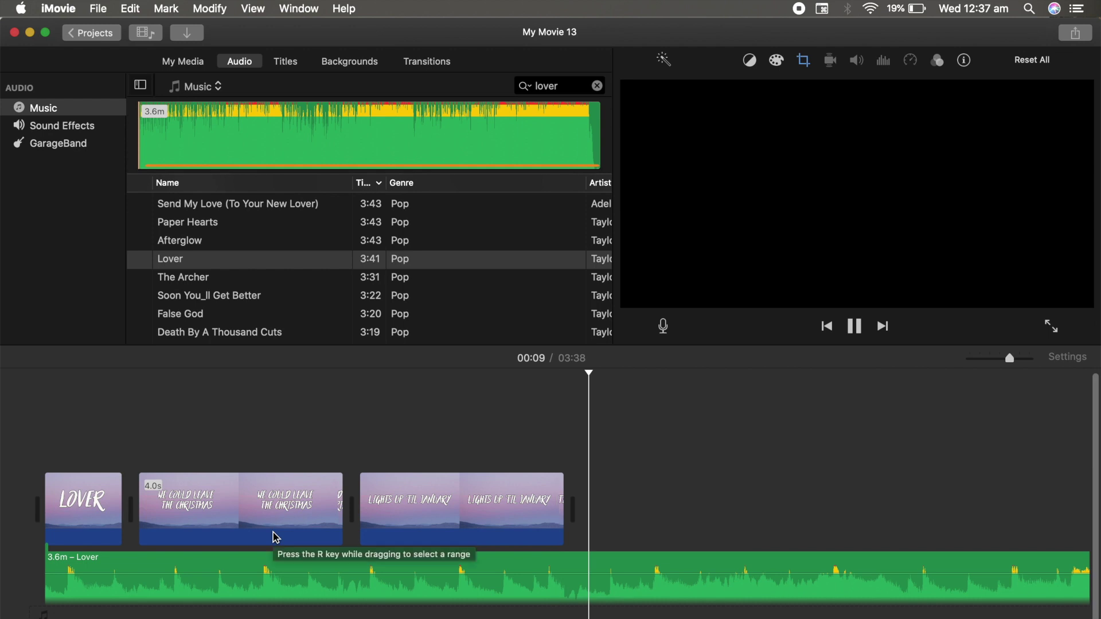
key(space)
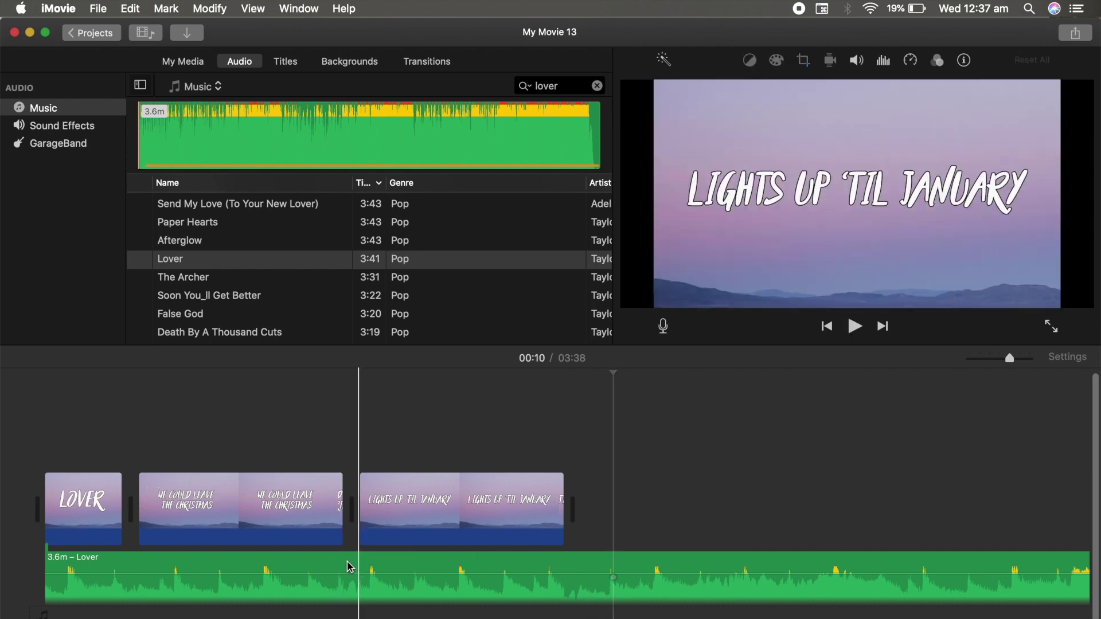
click(340, 579)
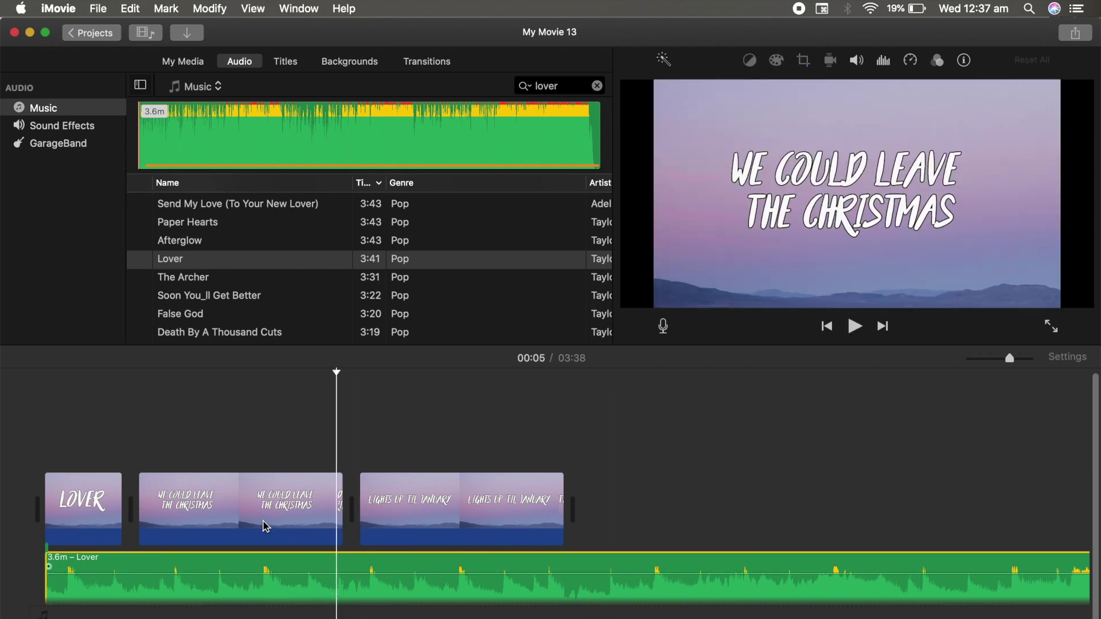
- Trim the Christmas lyric clip down to about 1.9 seconds
drag(340, 517, 591, 504)
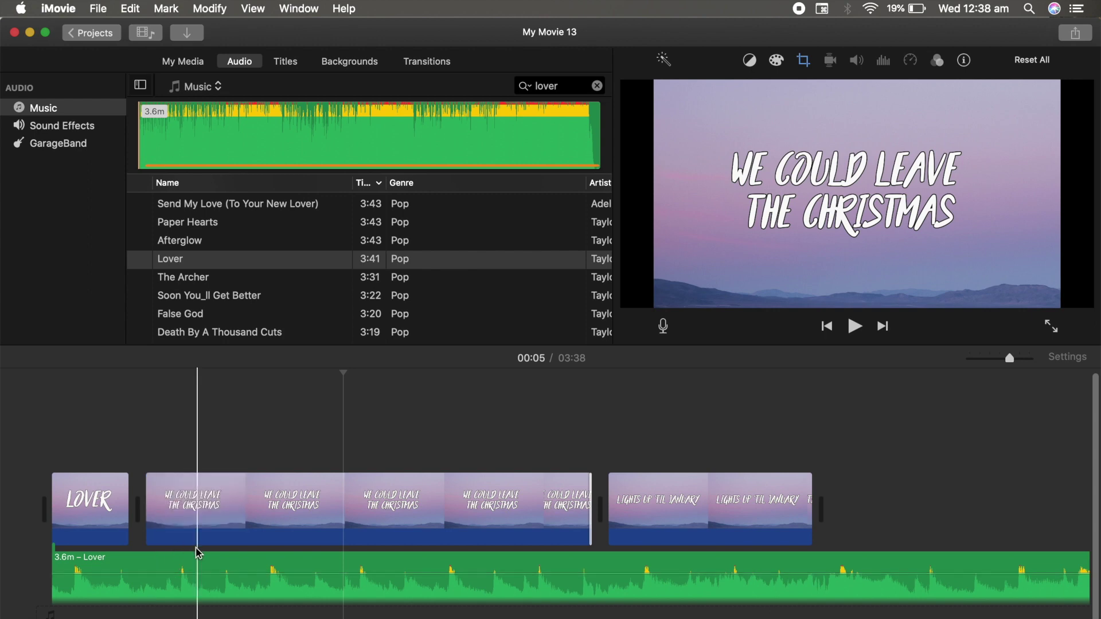
click(75, 531)
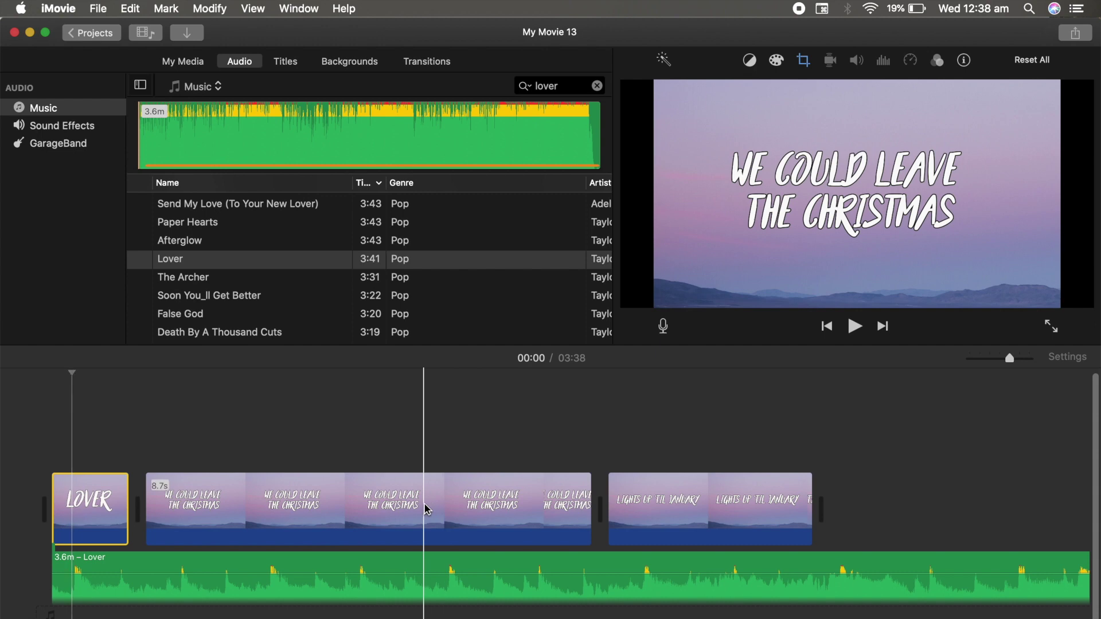
click(587, 497)
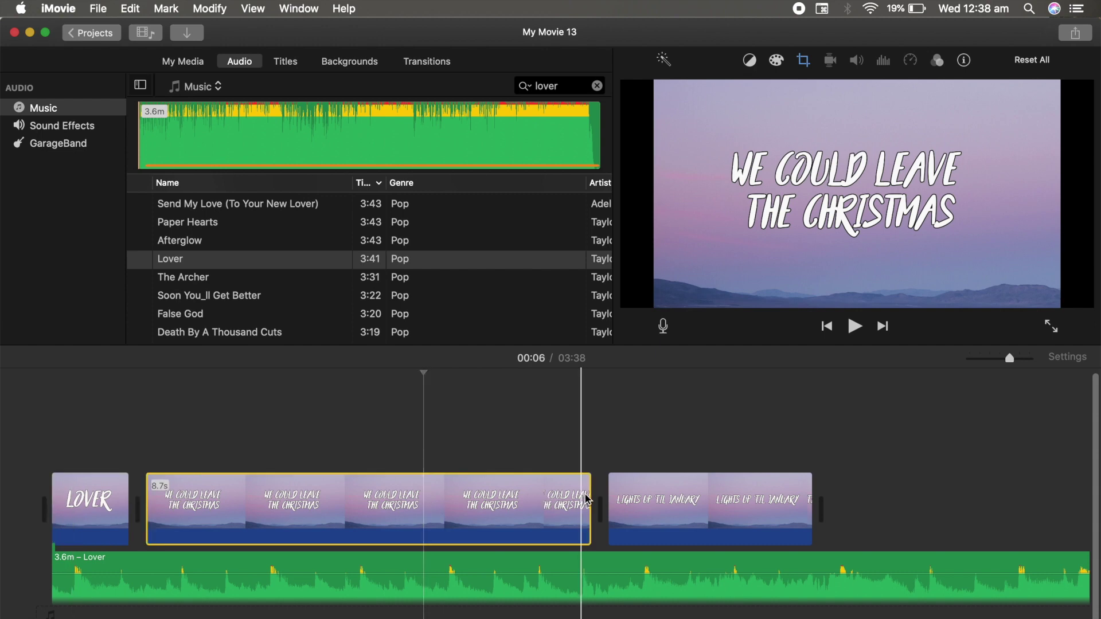
drag(432, 506, 235, 502)
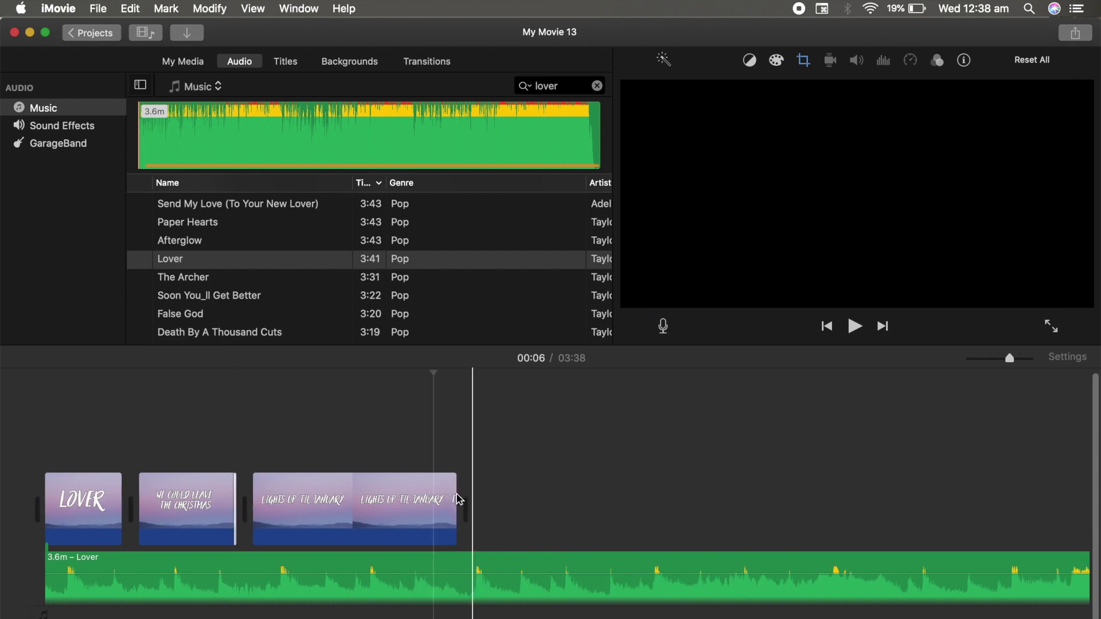
- Trim the January clip to about 1.1 seconds and play the movie full screen
drag(457, 496, 333, 503)
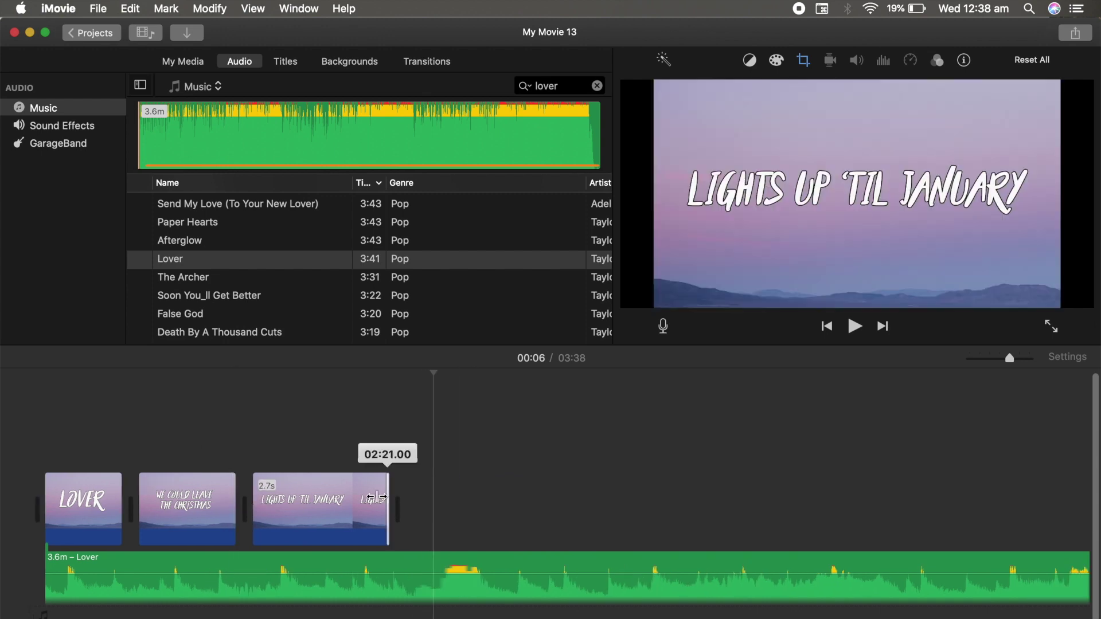
drag(333, 502, 271, 503)
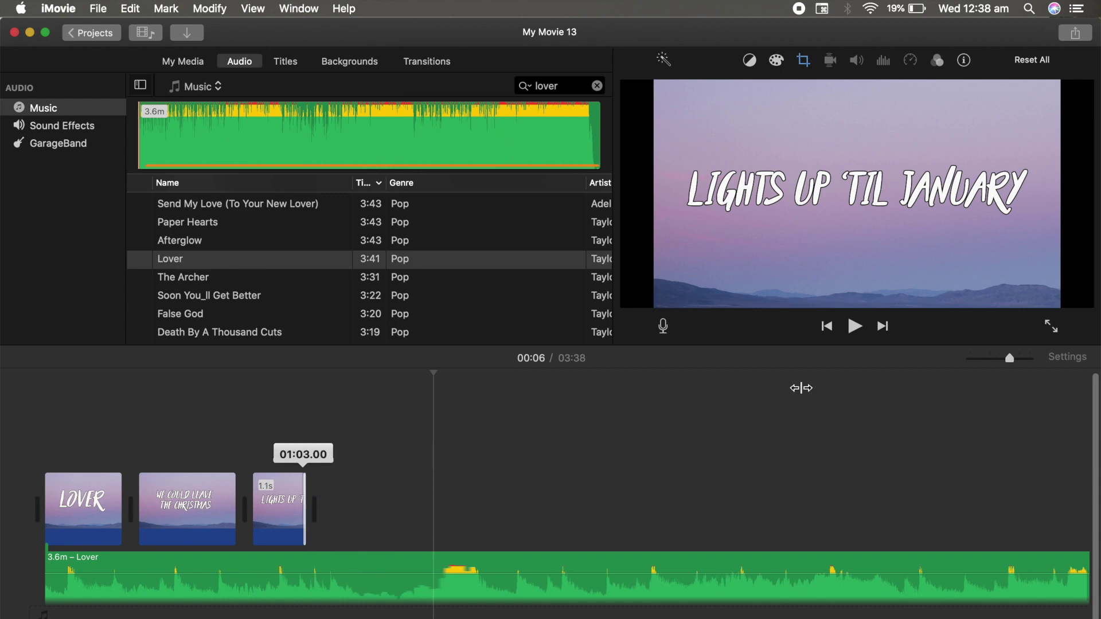
click(1049, 323)
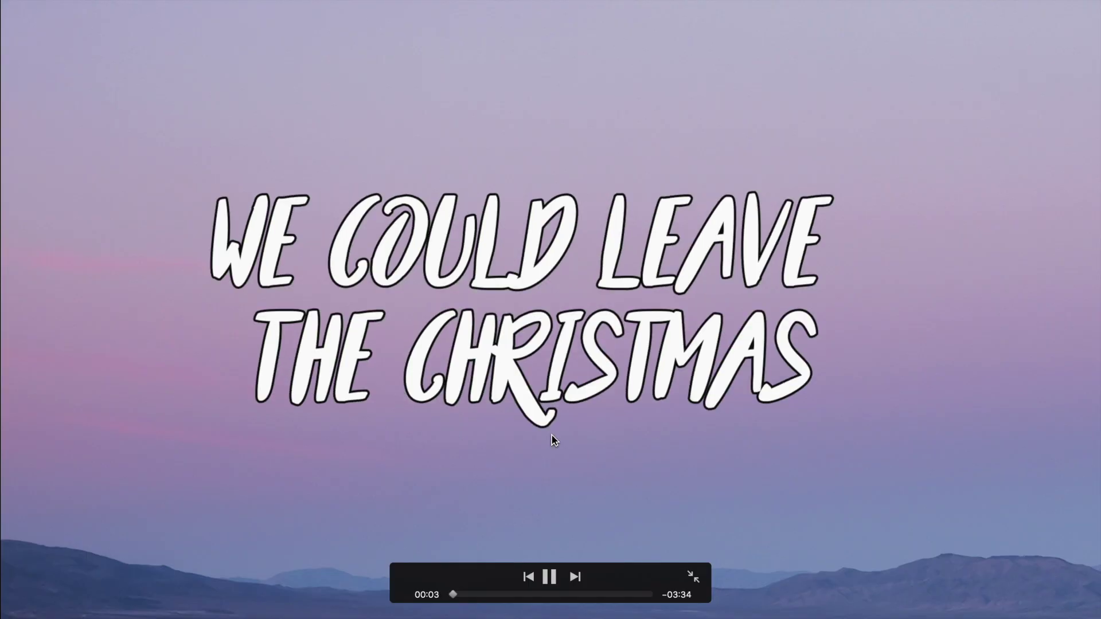
- Leave full-screen playback with Escape once the January slide has shown
key(Escape)
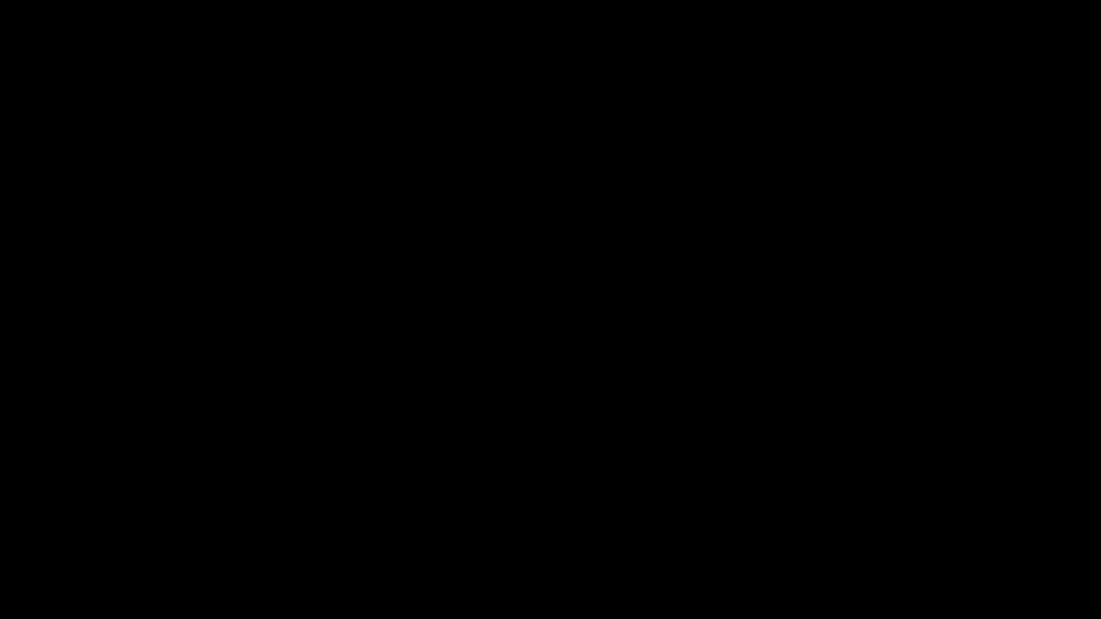